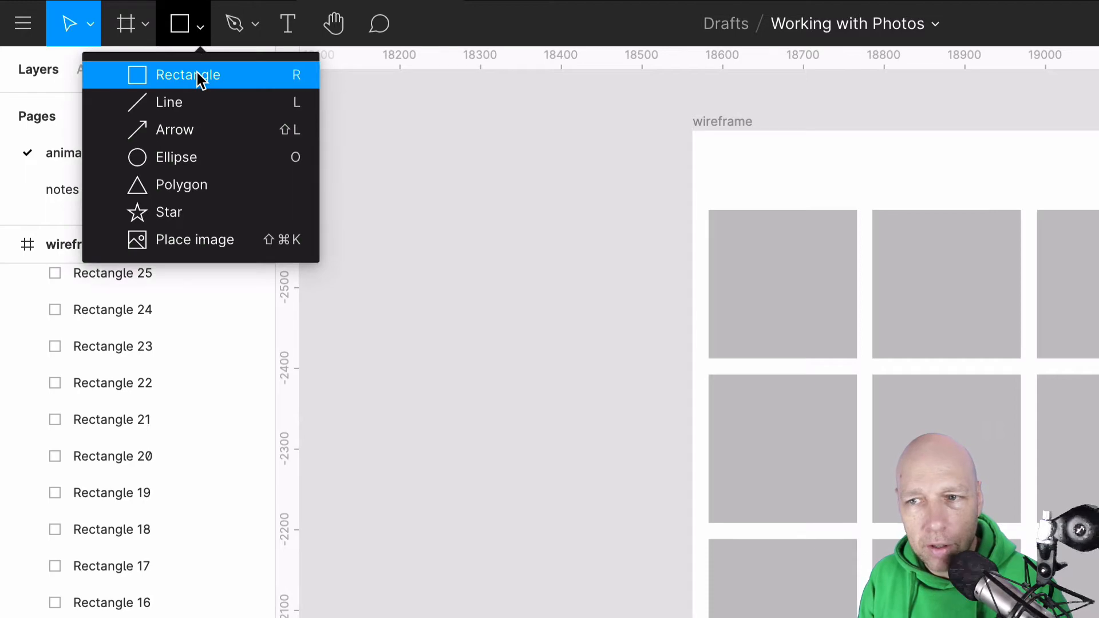
- Draw a rectangle on the empty canvas beside the wireframe frame
left_click(200, 77)
left_click_drag(375, 192, 531, 343)
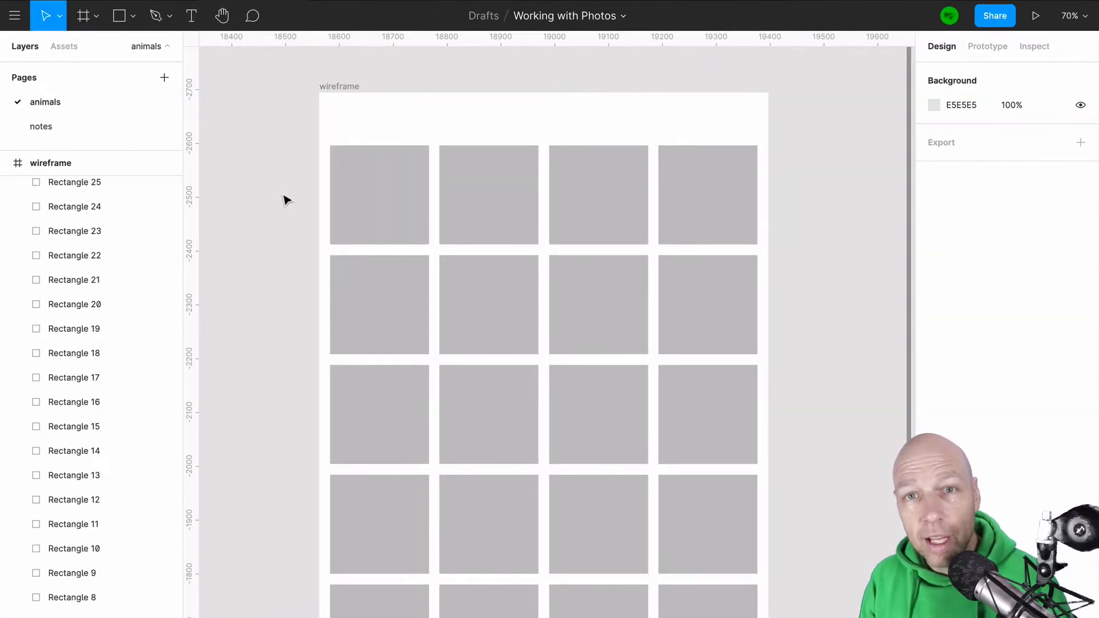
- Change the fill of the wireframe's first rectangle from Solid to Image, using the otter file
left_click(356, 195)
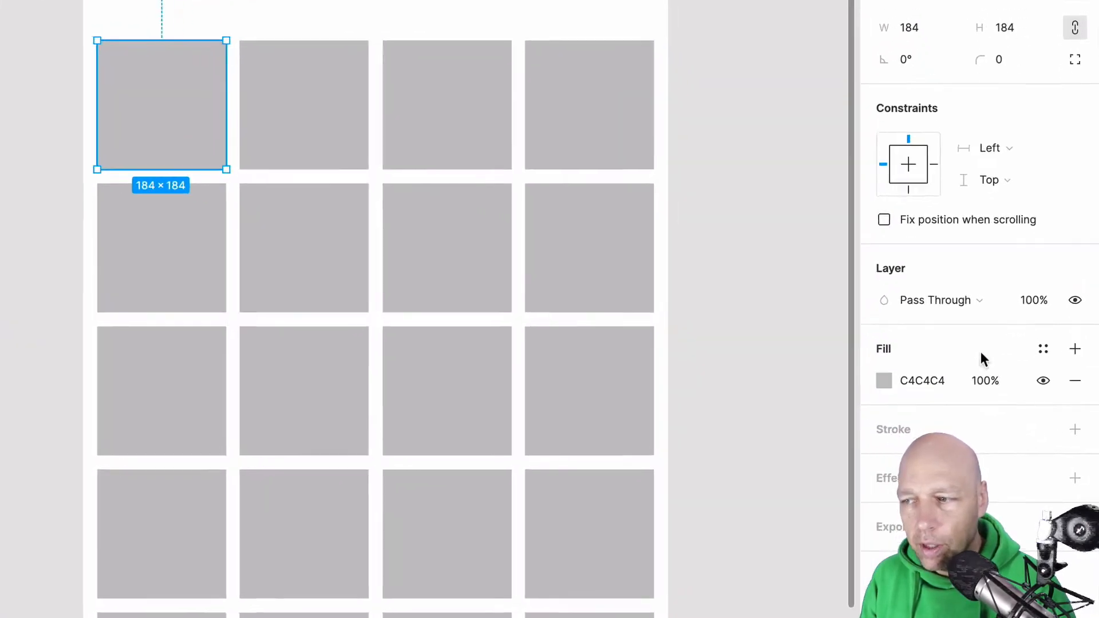
left_click(883, 381)
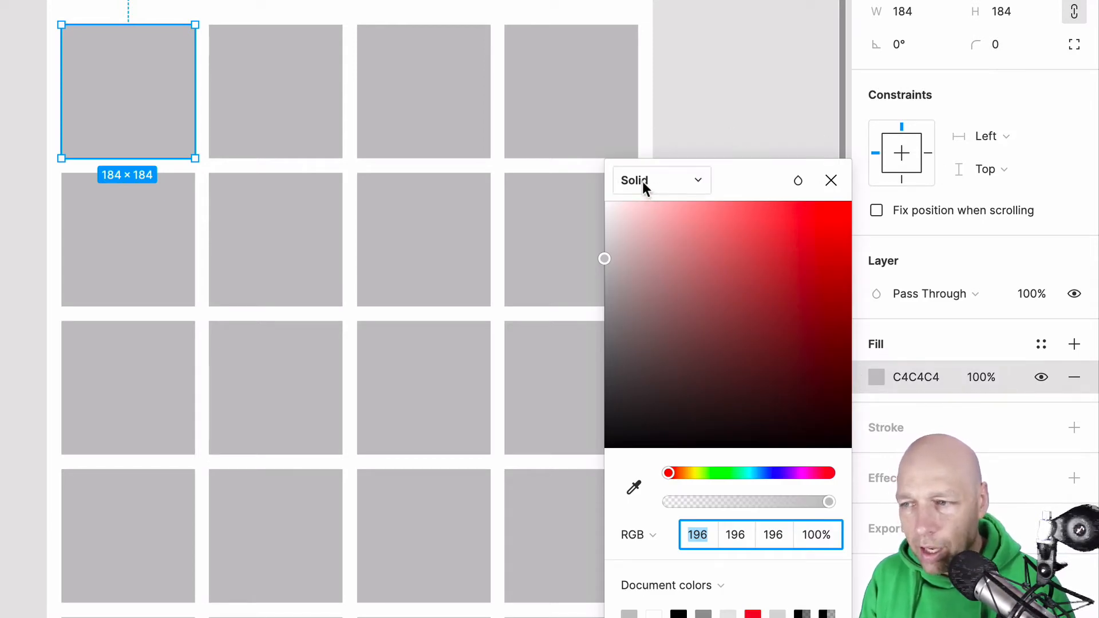
left_click(658, 180)
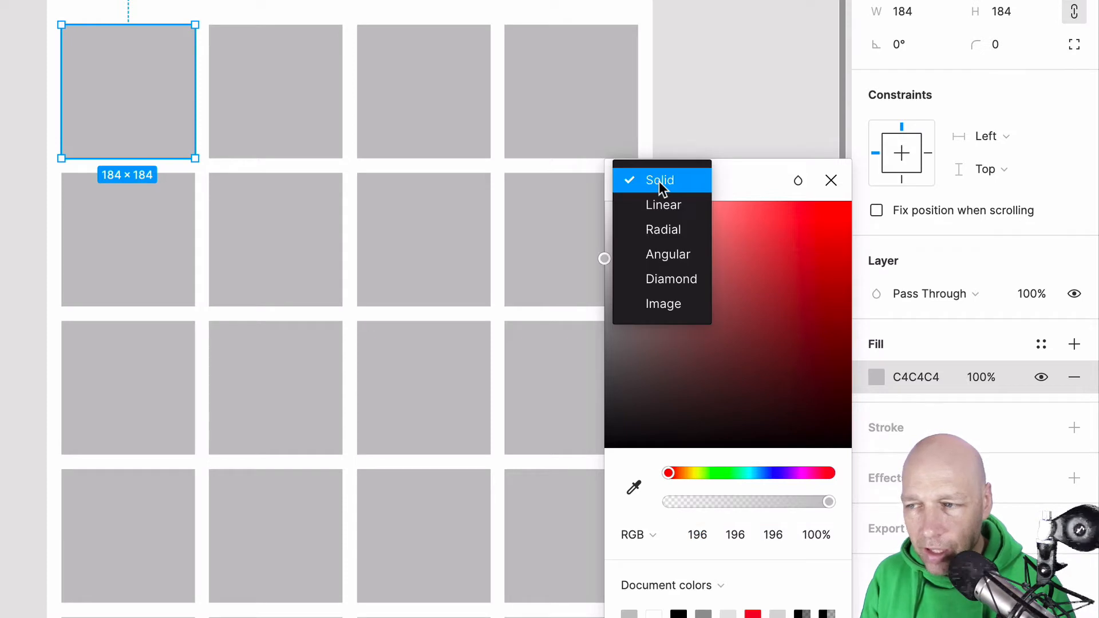
left_click(666, 304)
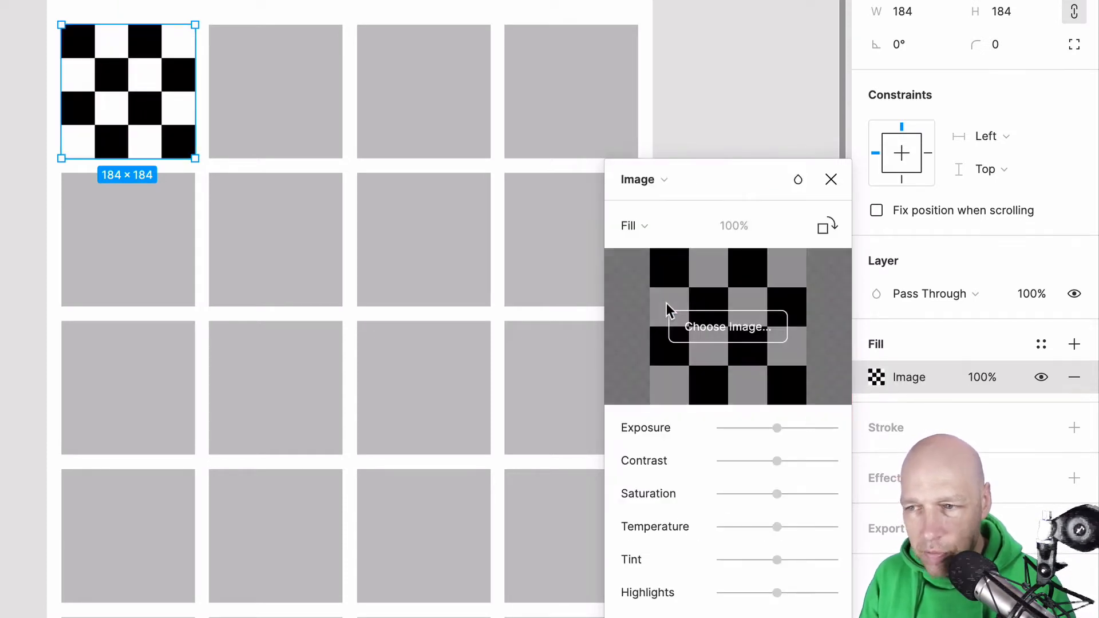
left_click(738, 328)
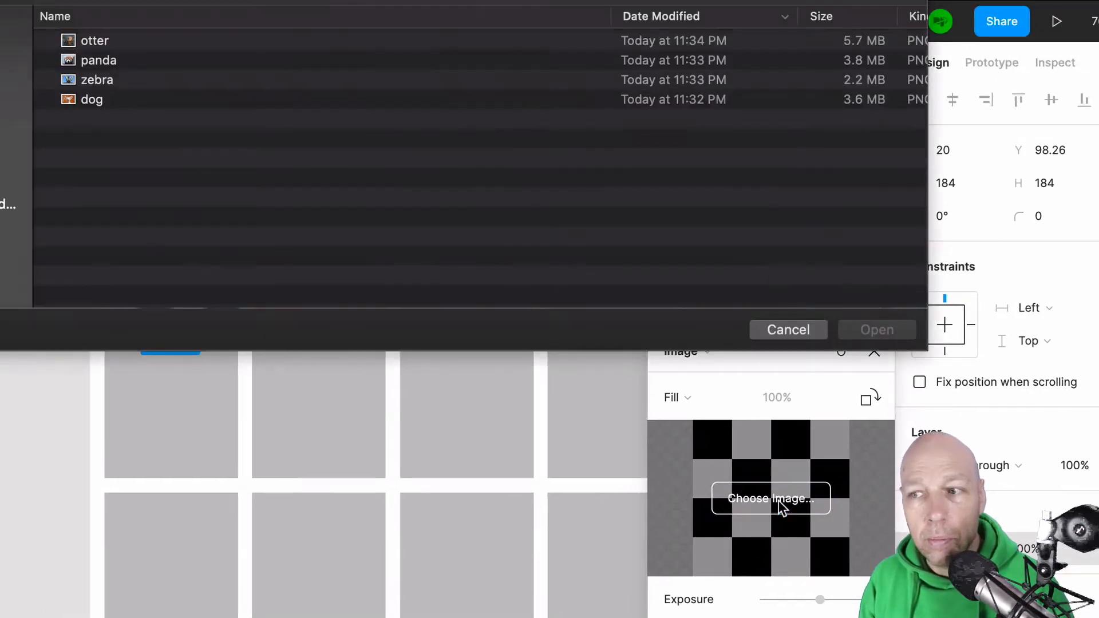
left_click(92, 59)
left_click(92, 45)
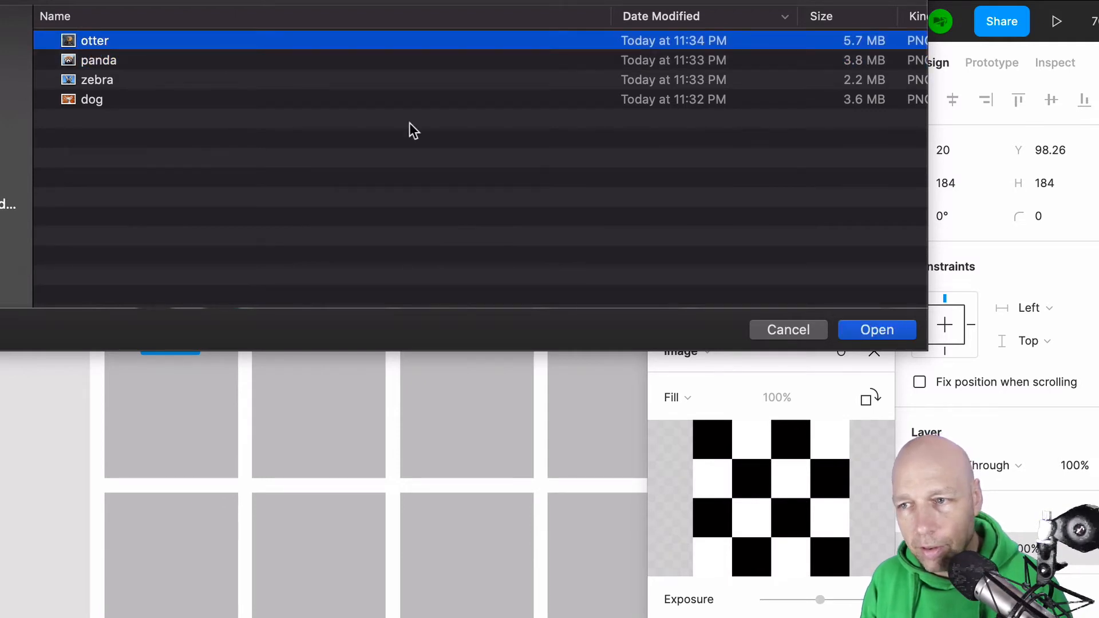
left_click(882, 331)
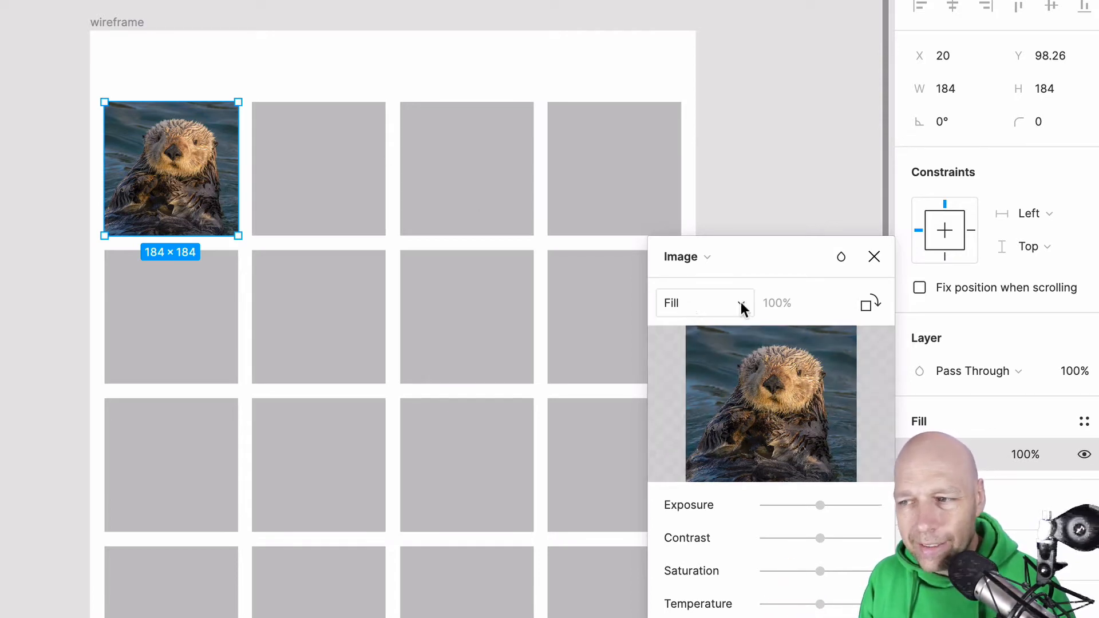
- Set the otter image to Crop mode, then enlarge and reposition it so the otter's face fills the square
left_click(709, 303)
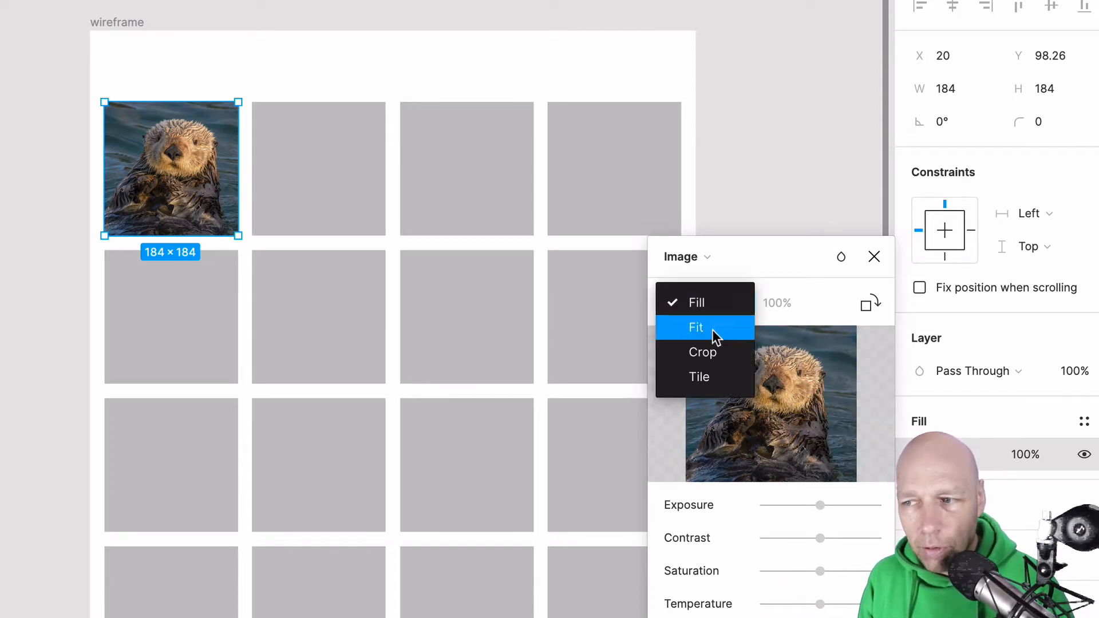
left_click(713, 351)
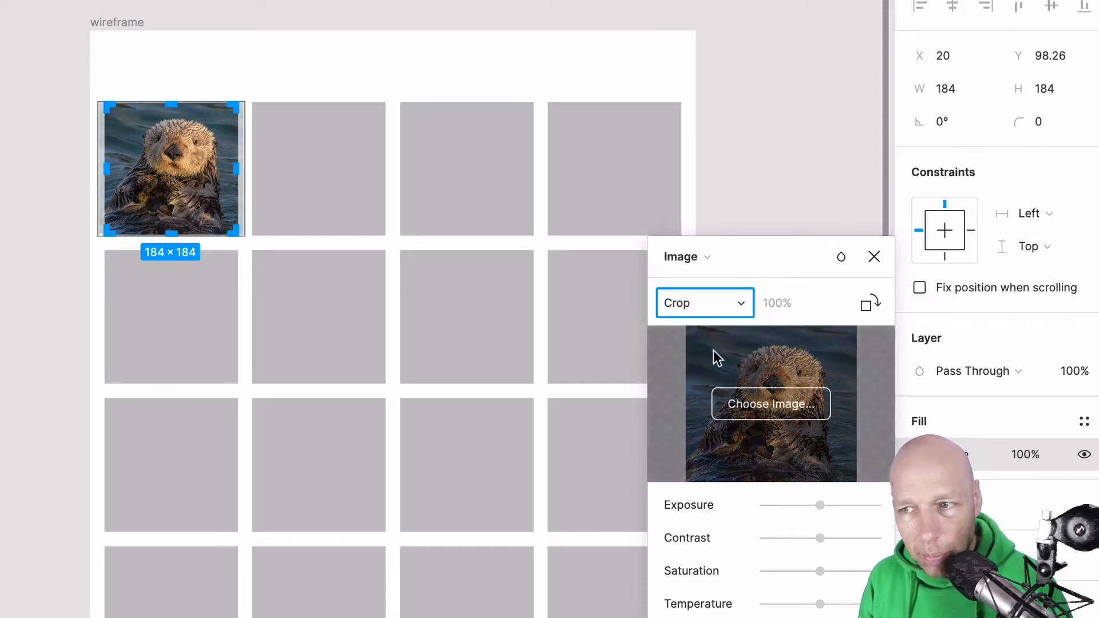
left_click_drag(179, 130, 74, 94)
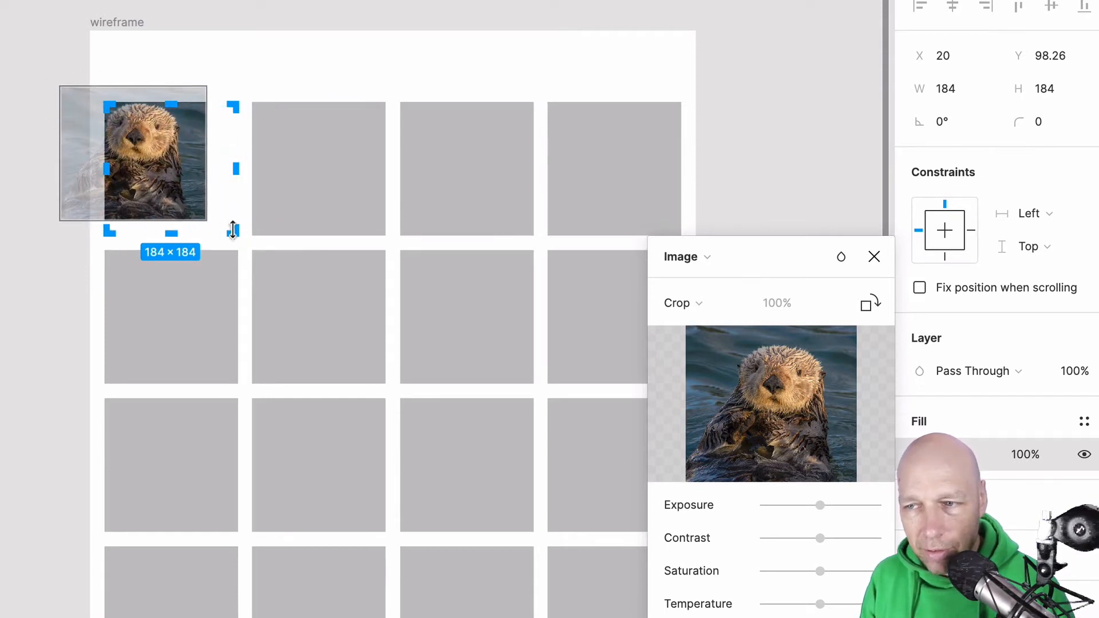
left_click_drag(210, 85, 246, 49)
left_click_drag(79, 76, 100, 107)
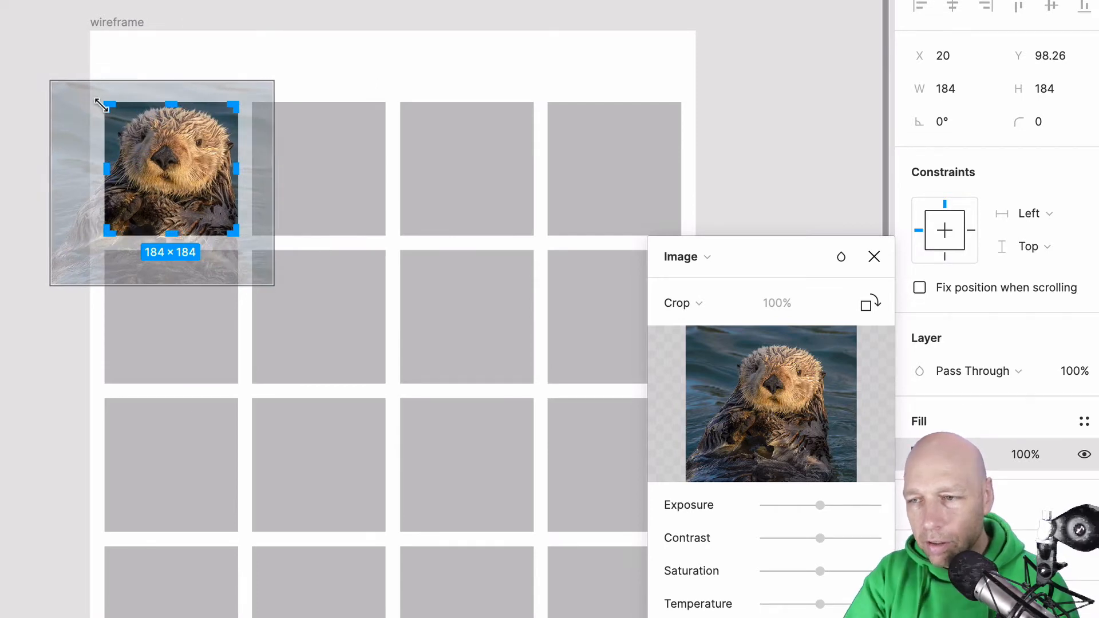
- Try cropping the otter square to about 138 × 130 from its lower and right edges, then restore it to 184 × 184
scroll(101, 107, "up", 5)
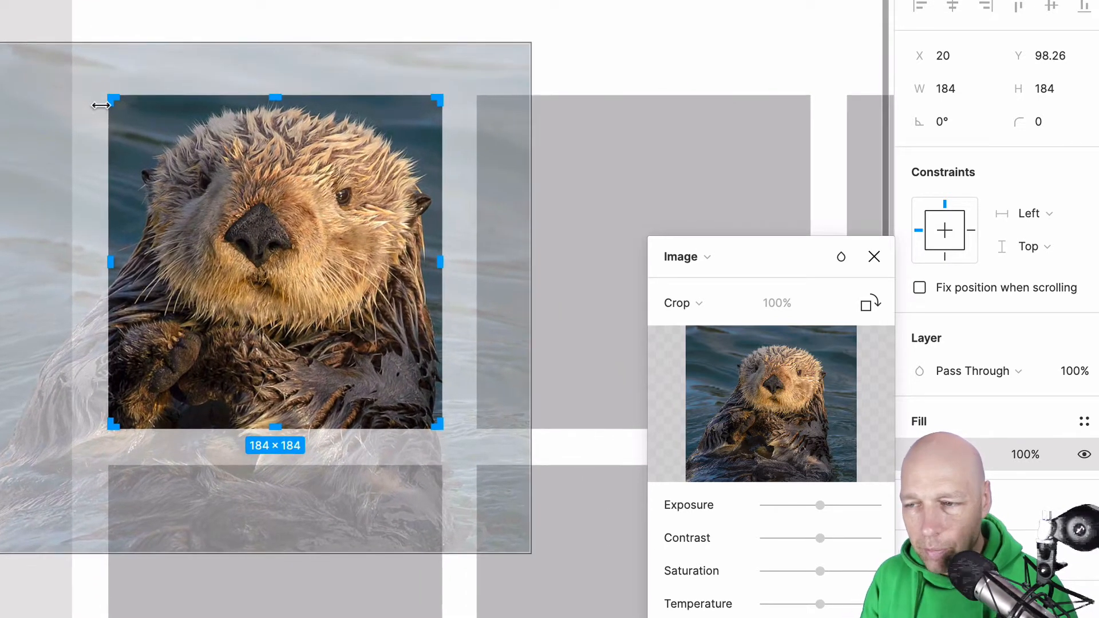
left_click_drag(282, 424, 274, 330)
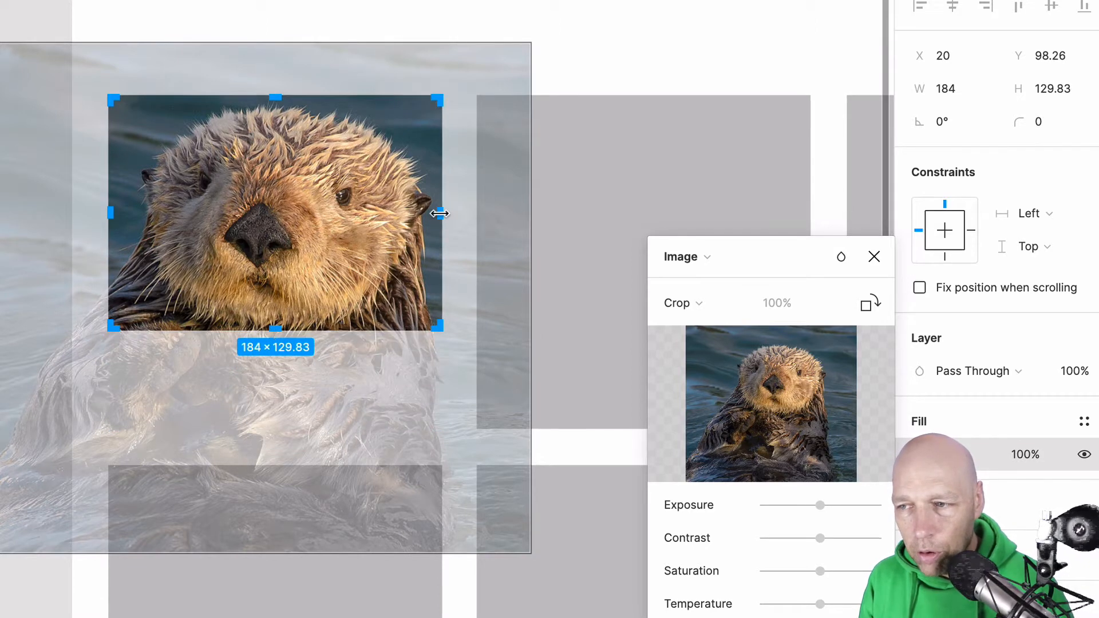
left_click_drag(439, 213, 358, 213)
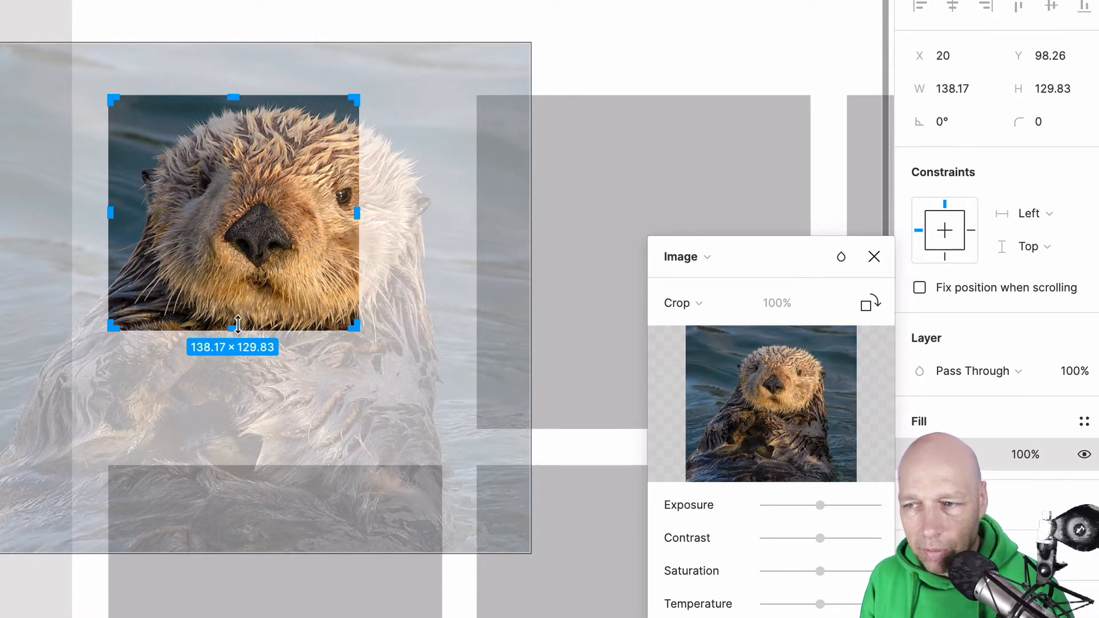
left_click_drag(234, 330, 242, 428)
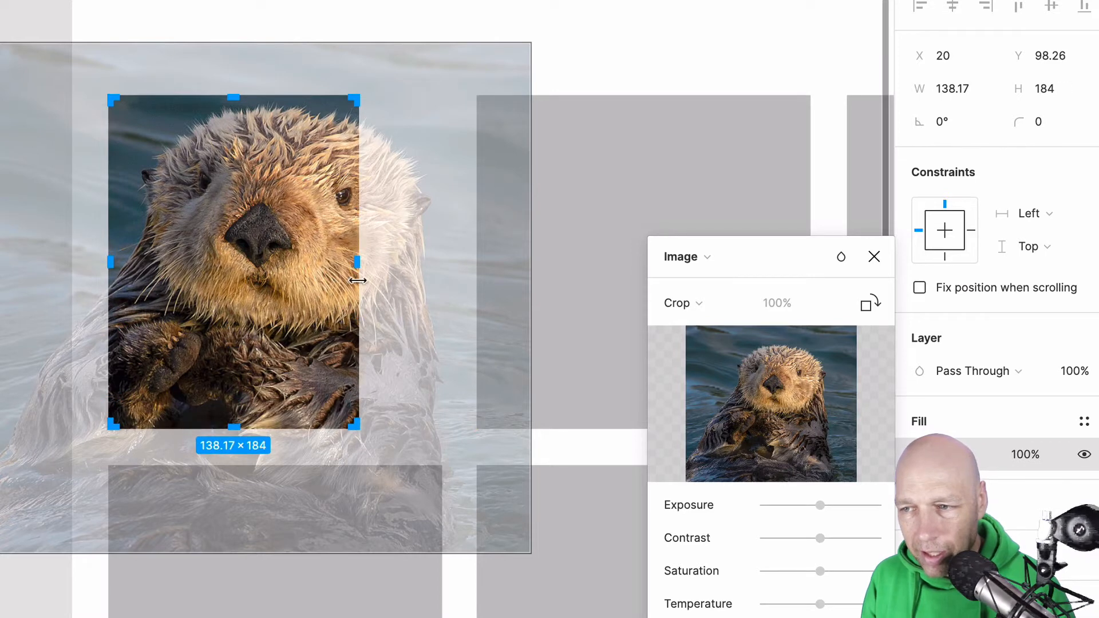
left_click_drag(359, 262, 442, 262)
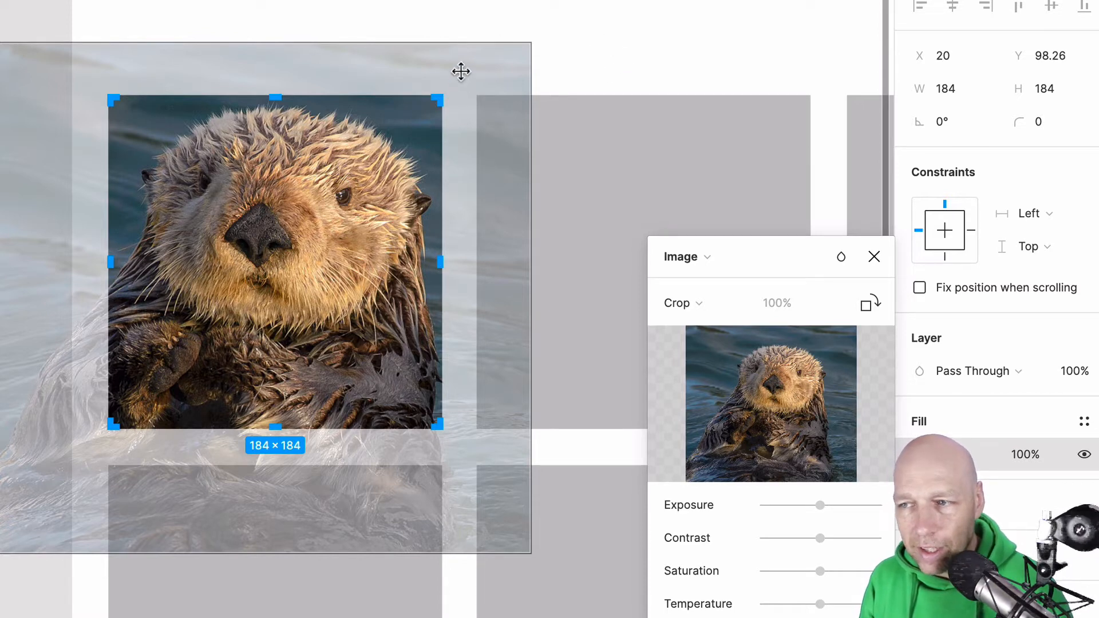
- Shrink the otter image slightly within its crop, tilt it a few degrees counterclockwise and finish cropping
left_click_drag(530, 46, 517, 56)
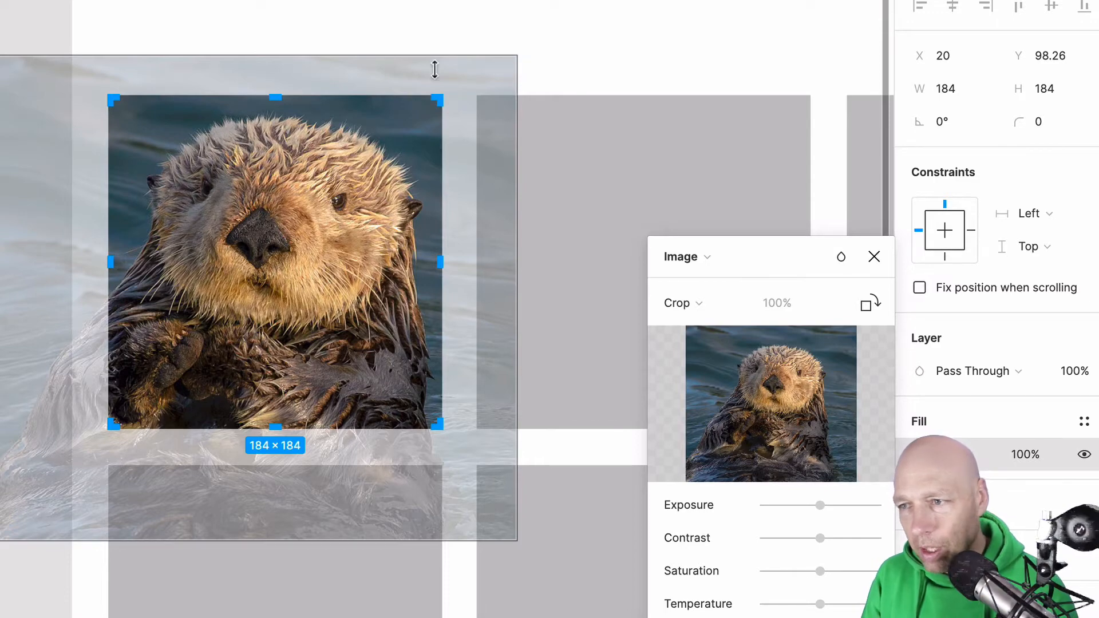
left_click_drag(526, 49, 468, 52)
left_click_drag(363, 170, 370, 171)
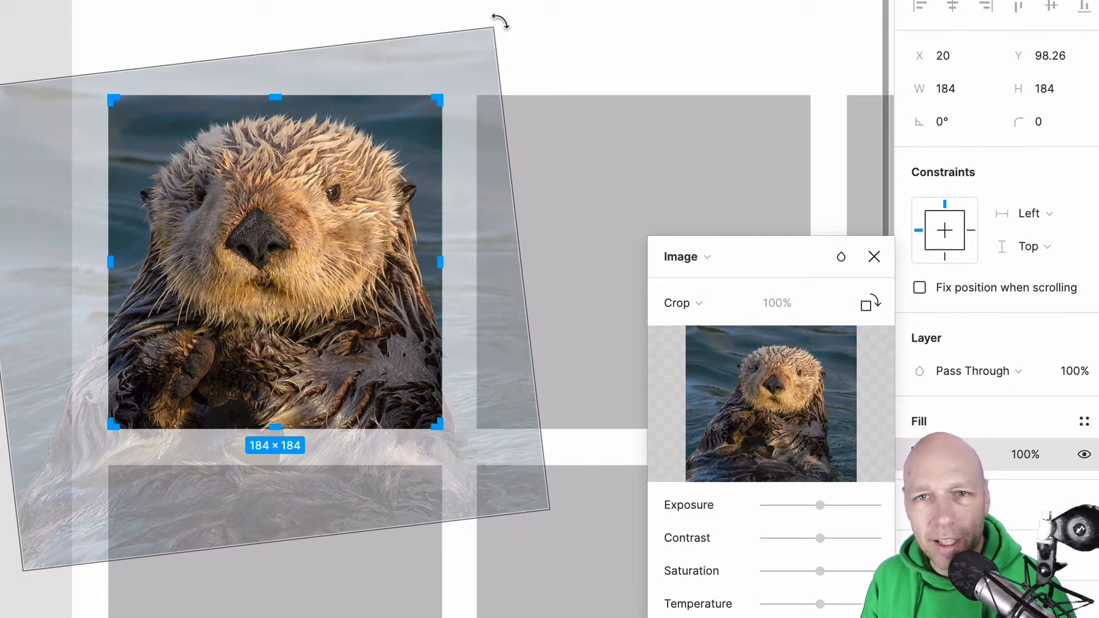
left_click_drag(500, 21, 501, 27)
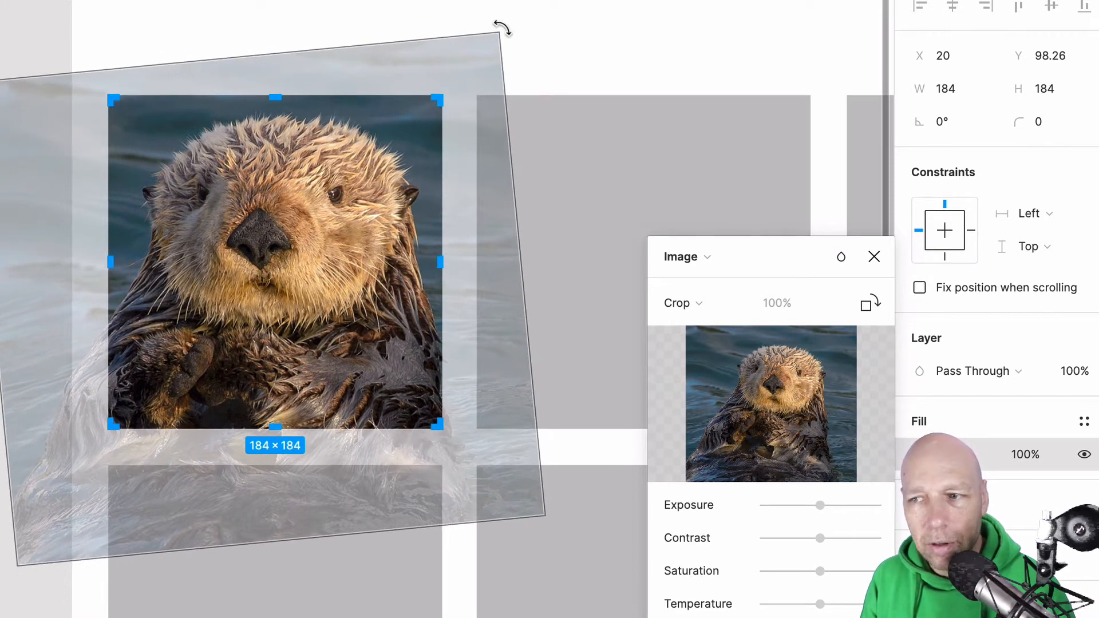
left_click(588, 34)
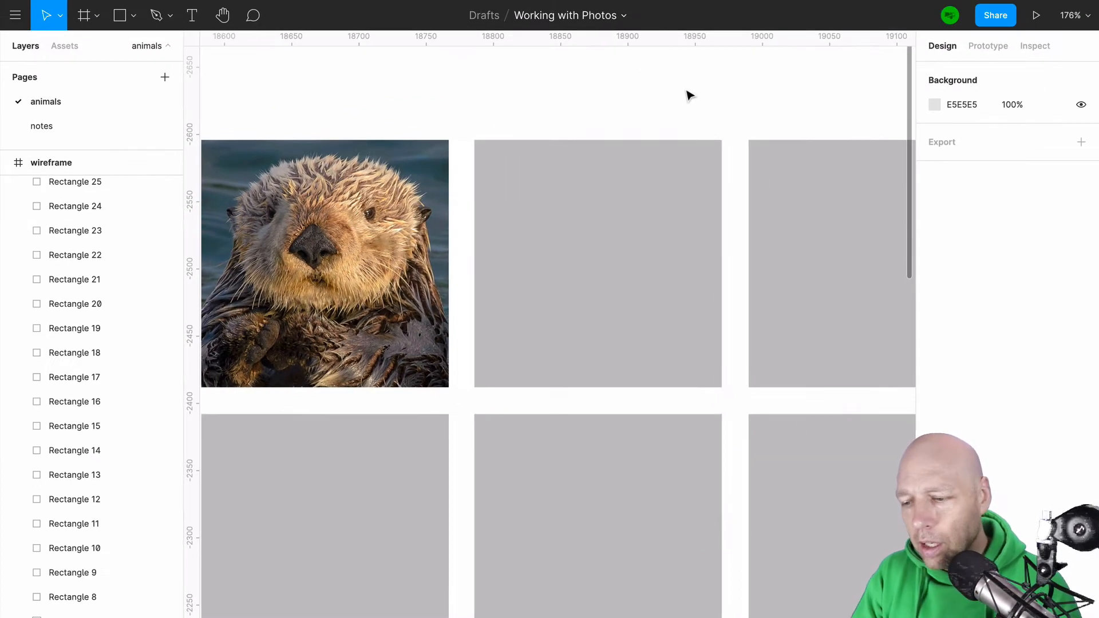
- Place the panda image file into the second rectangle of the wireframe's first row
scroll(581, 33, "down", 5)
scroll(686, 92, "right", 3)
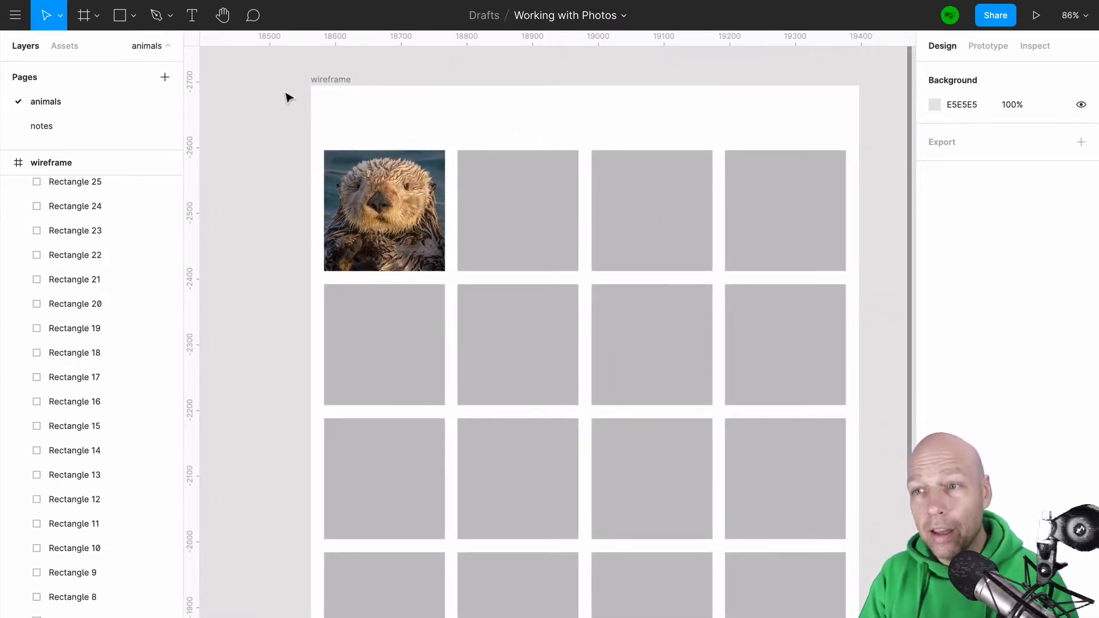
scroll(288, 98, "left", 3)
scroll(288, 97, "left", 3)
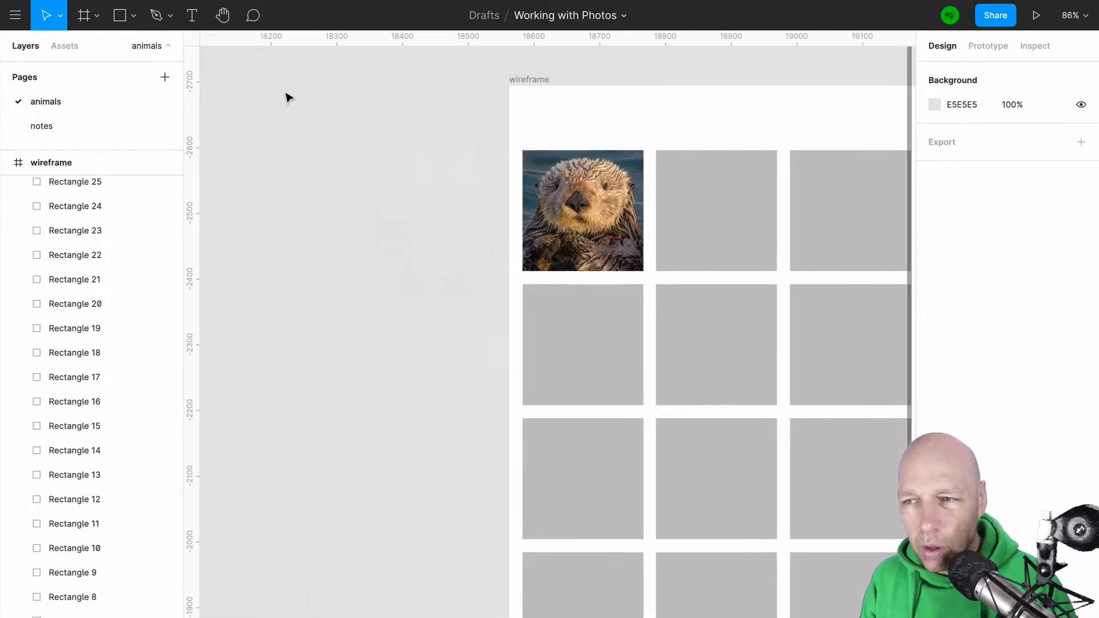
left_click(133, 19)
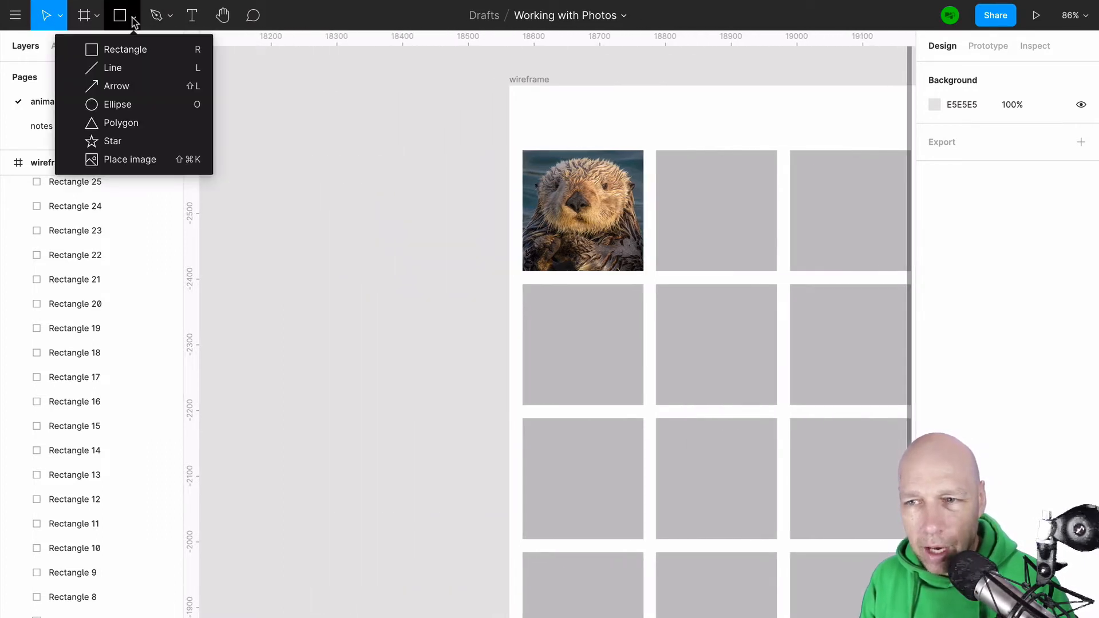
left_click(139, 163)
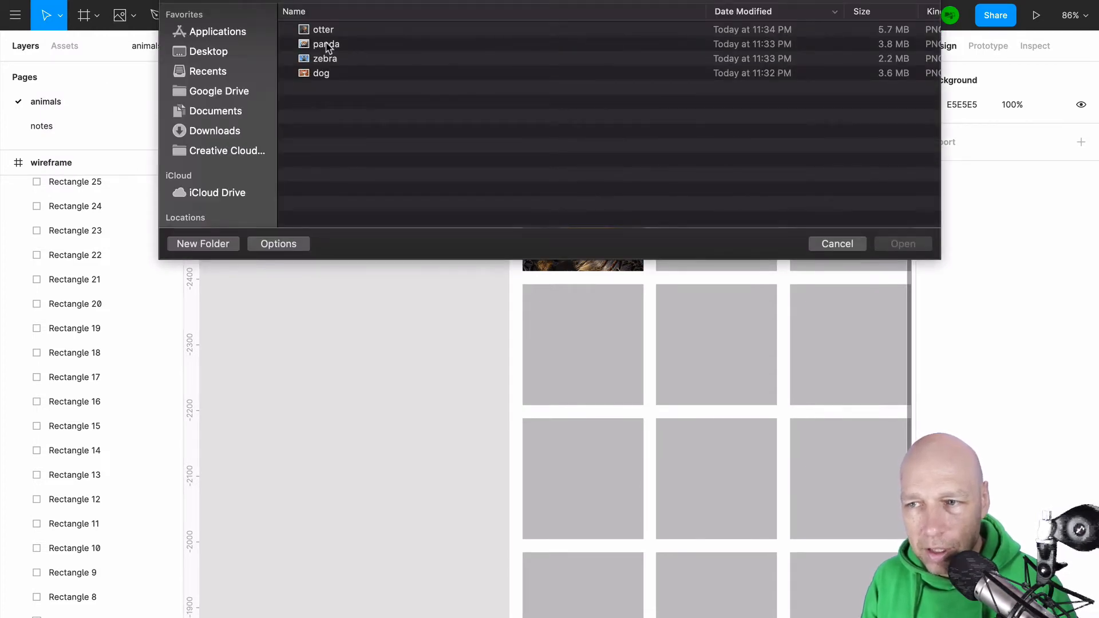
double_click(328, 48)
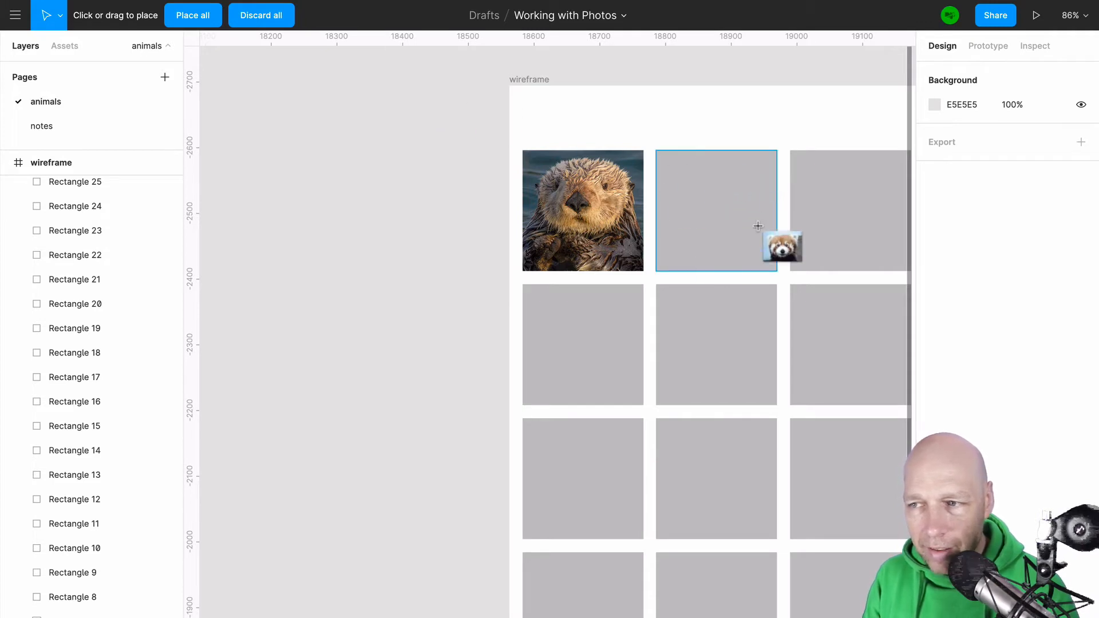
left_click(702, 195)
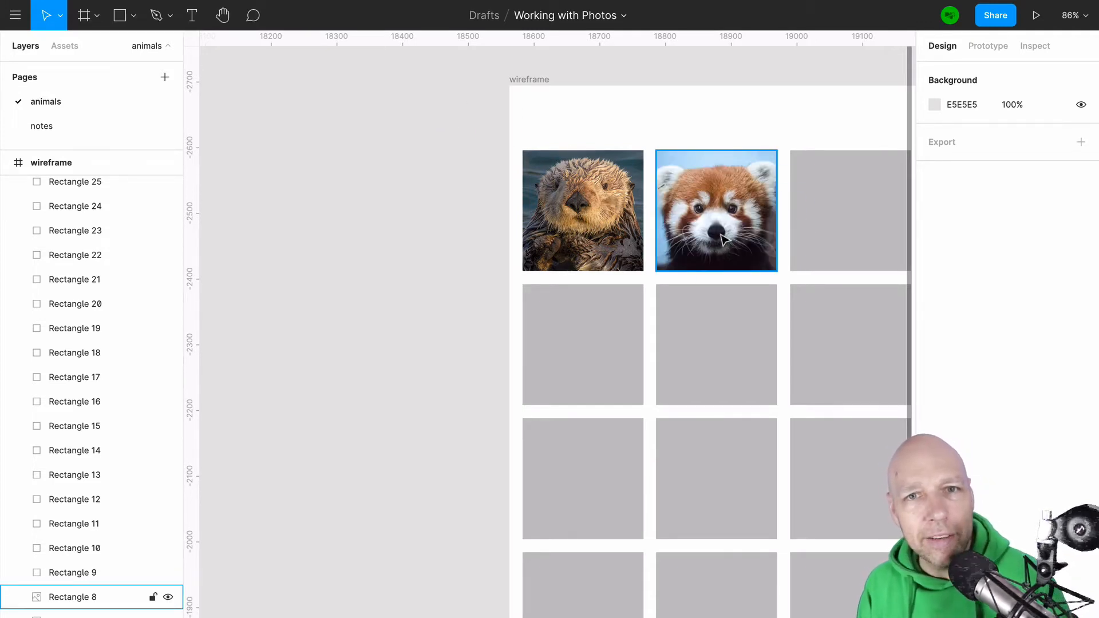
- Set the panda image to Crop mode, enlarge it slightly, tilt it a few degrees counterclockwise and finish cropping
scroll(723, 237, "right", 2)
double_click(678, 226)
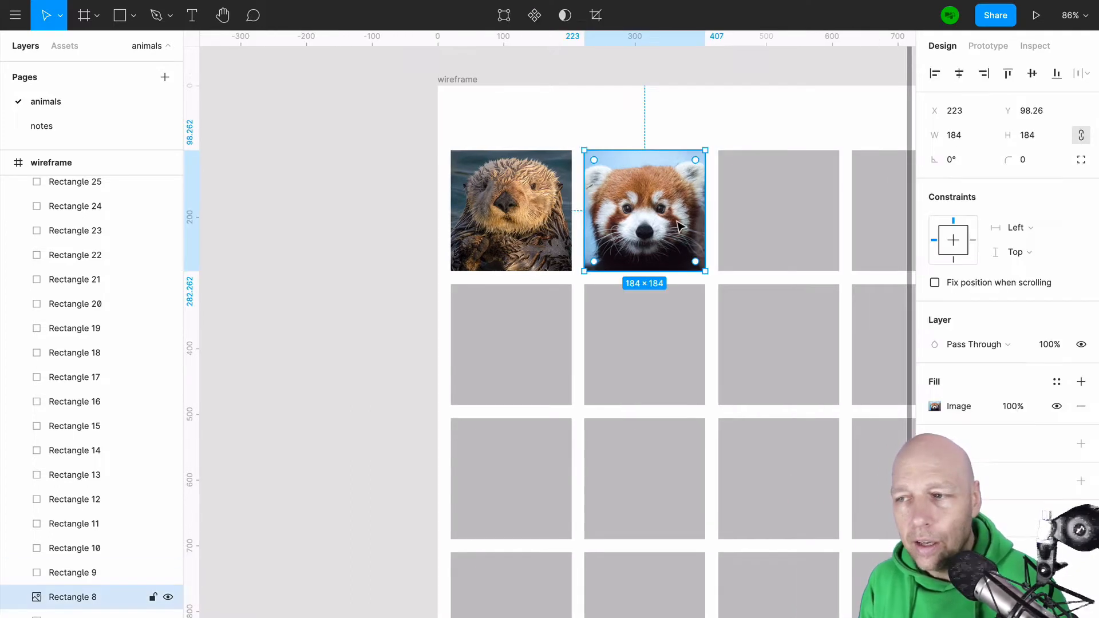
left_click(769, 327)
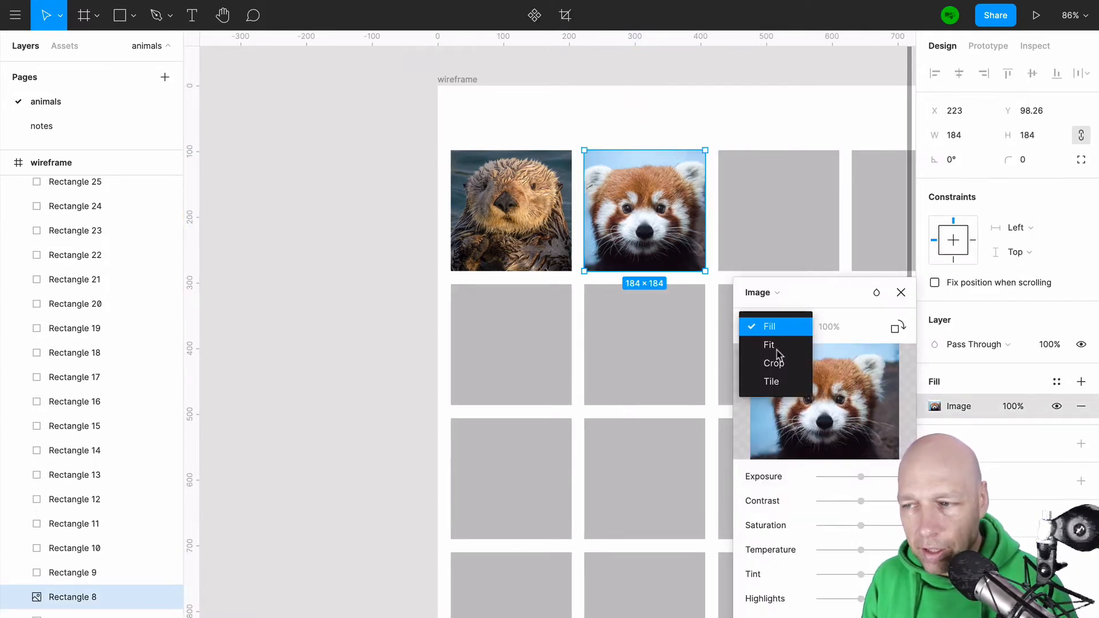
left_click(779, 364)
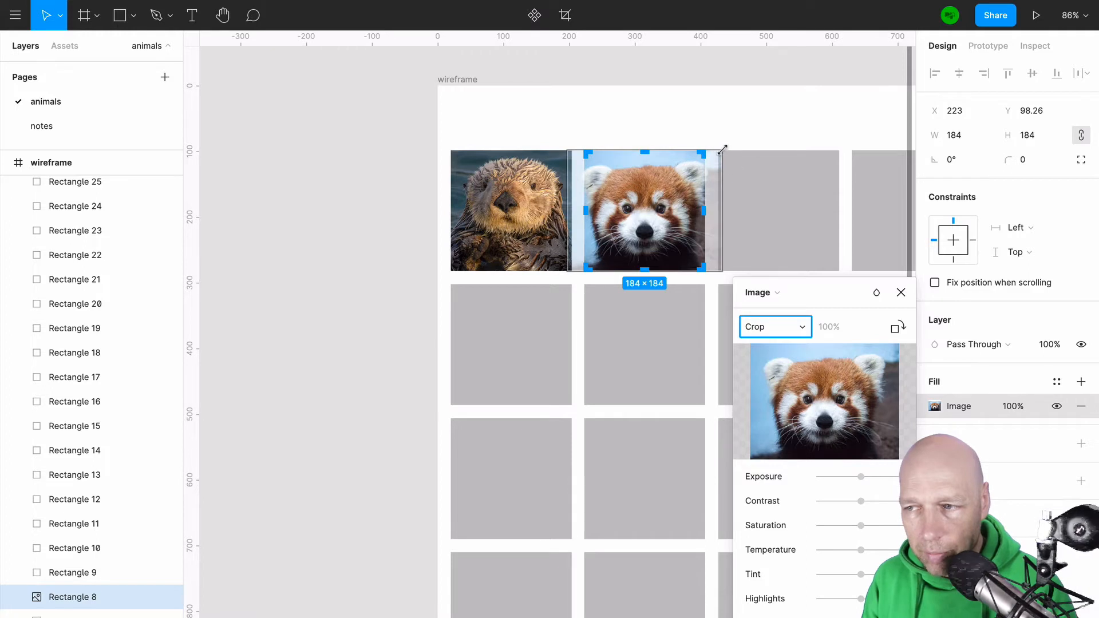
left_click_drag(722, 149, 739, 130)
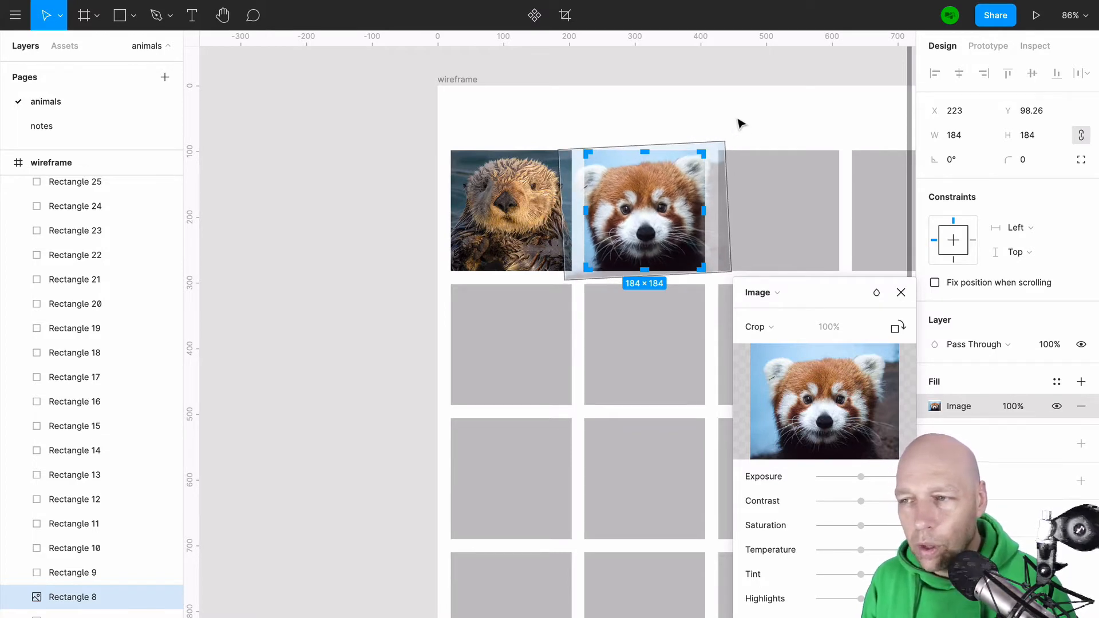
key("Return")
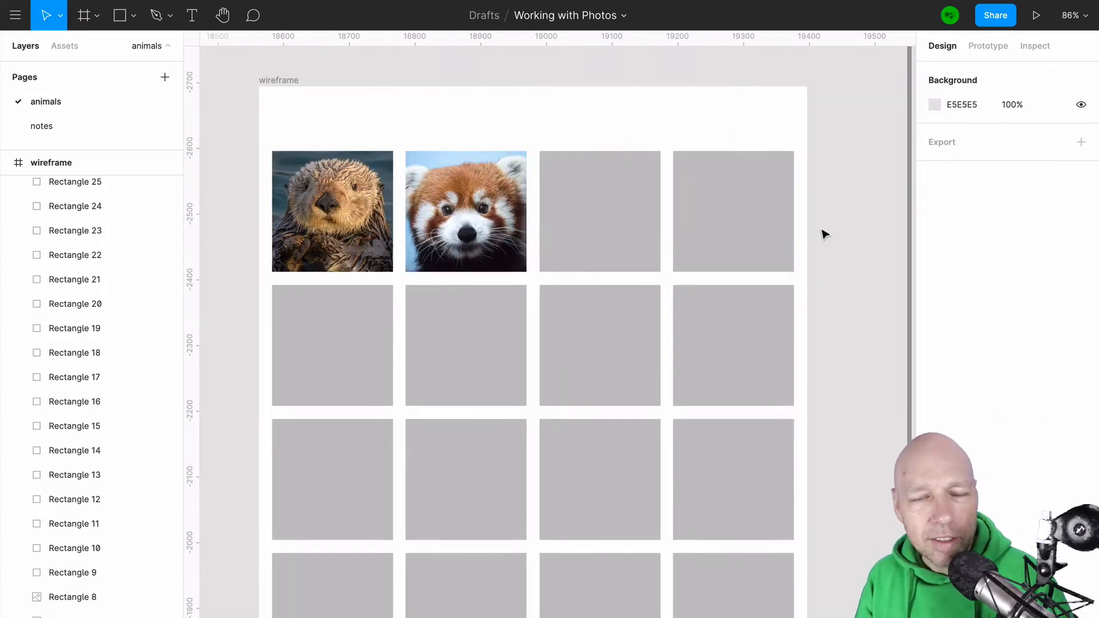
- Insert a random photo from the Unsplash plugin's animal preset and close the plugin
scroll(824, 234, "right", 5)
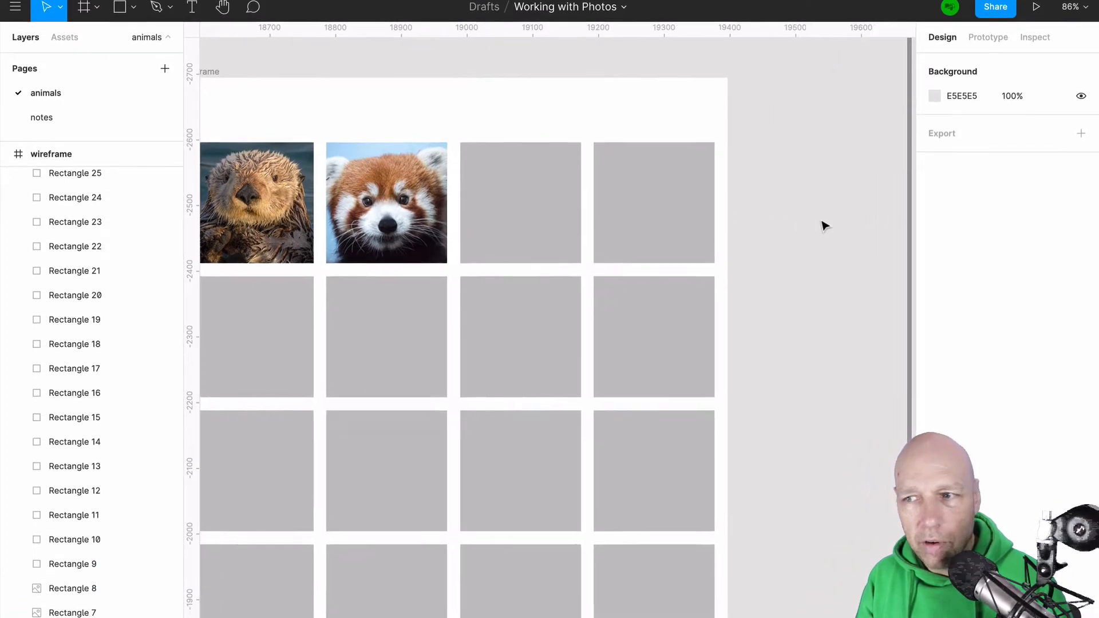
right_click(734, 169)
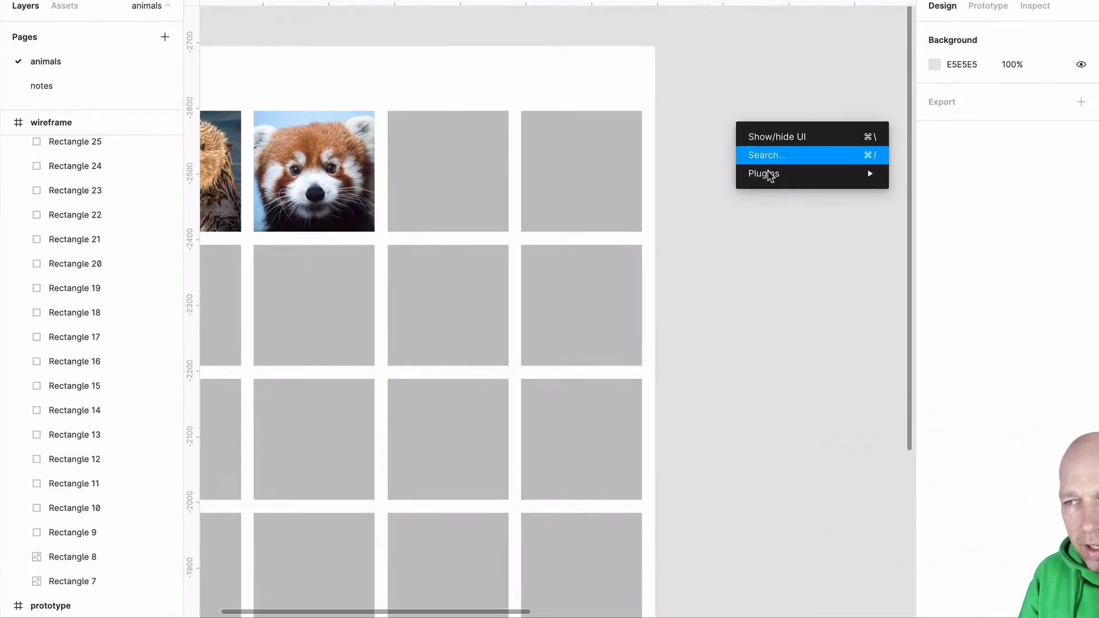
mouse_move(803, 175)
mouse_move(1034, 596)
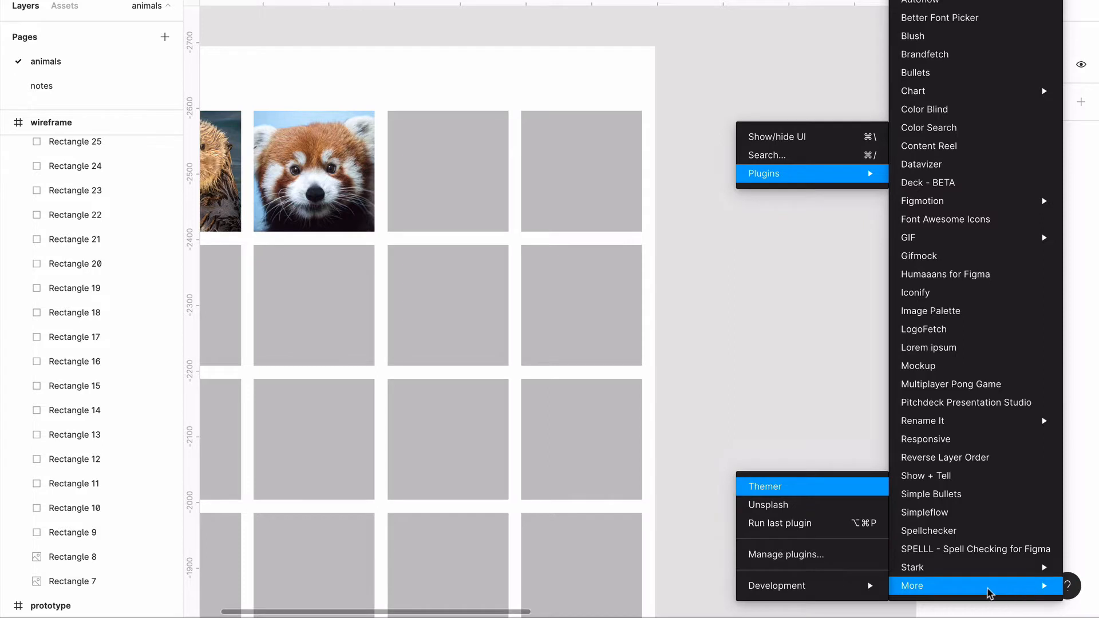
left_click(768, 504)
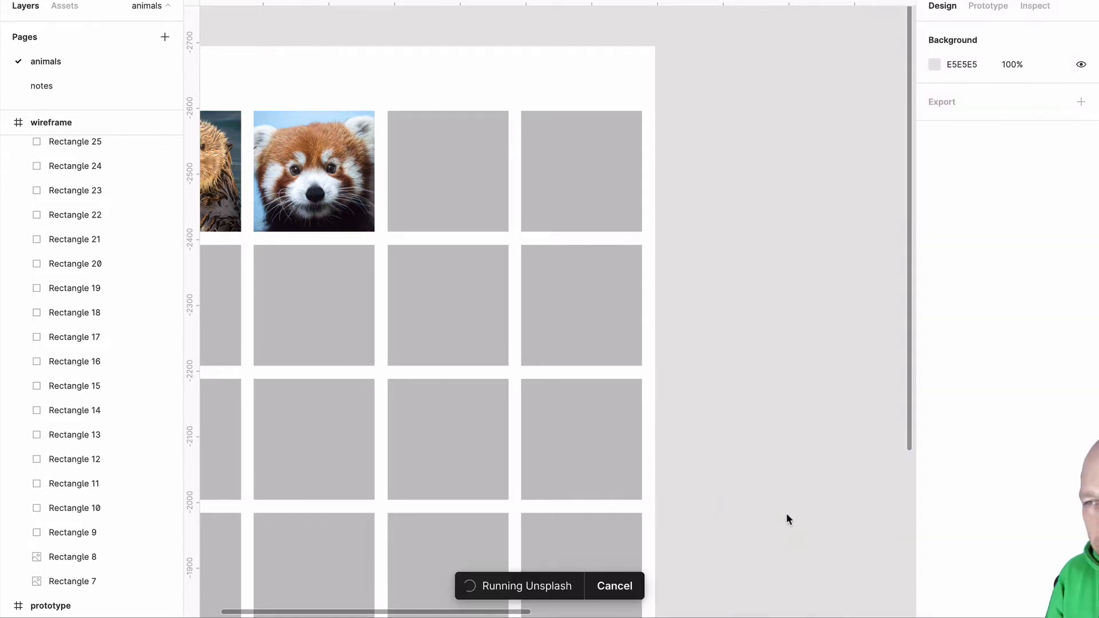
left_click(464, 171)
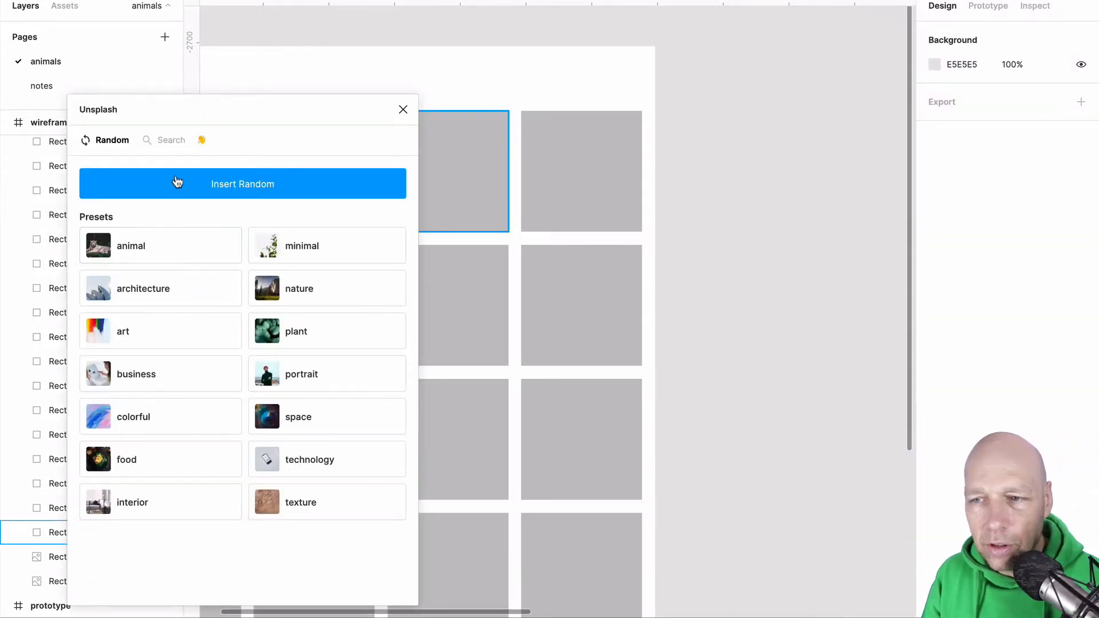
left_click(125, 249)
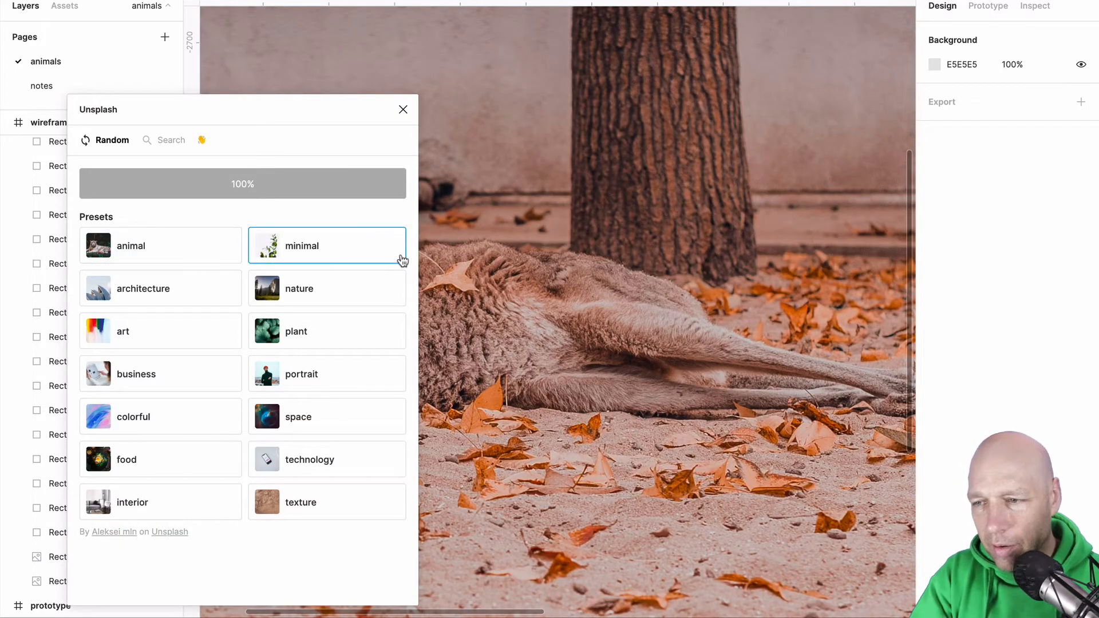
left_click(403, 109)
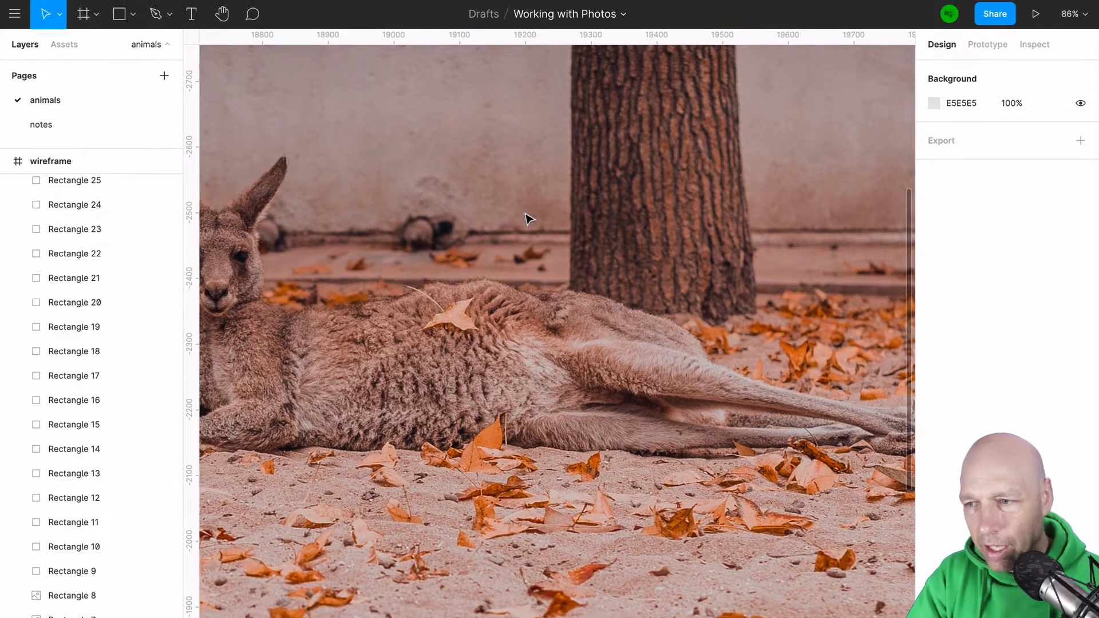
- Scale the kangaroo photo down to about 588 × 735 and place it on the canvas beside the wireframe frame
scroll(527, 217, "down", 10)
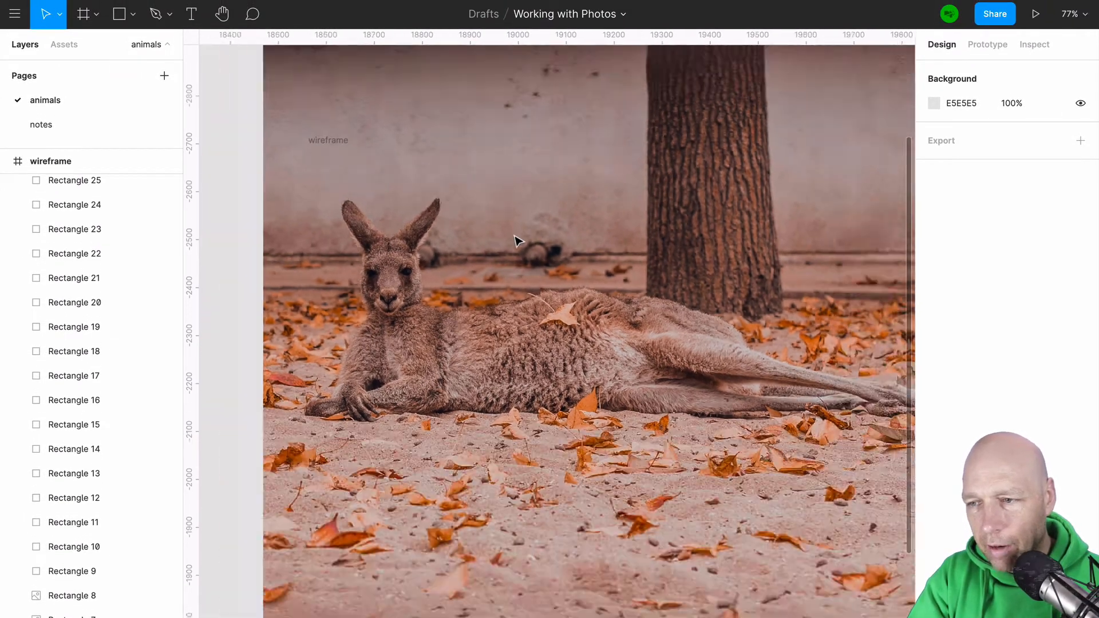
scroll(518, 240, "down", 3)
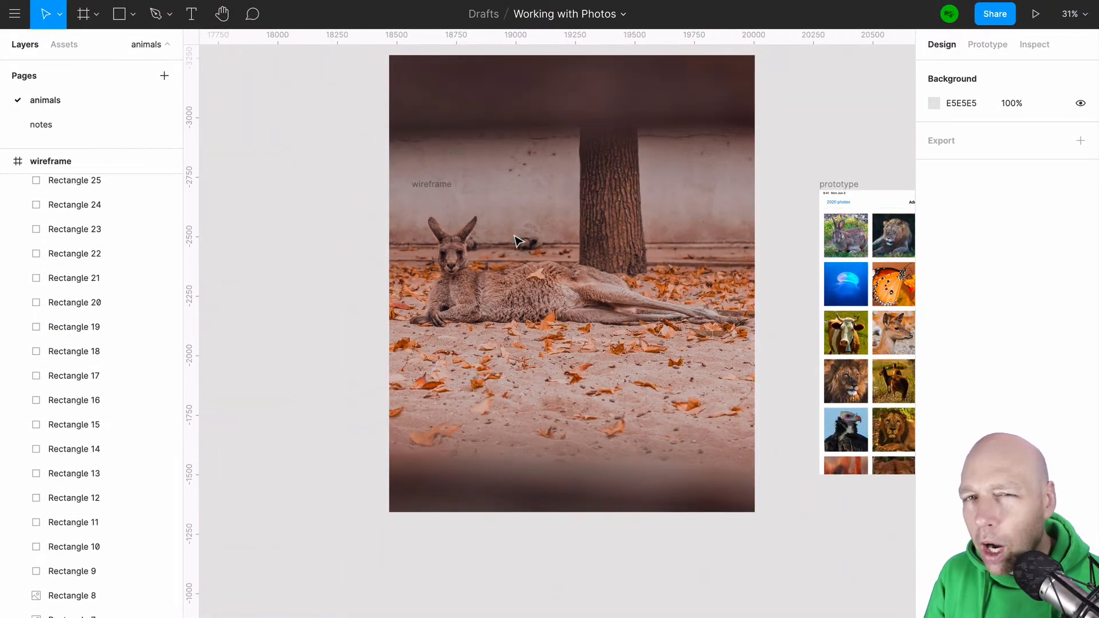
left_click_drag(755, 55, 638, 201)
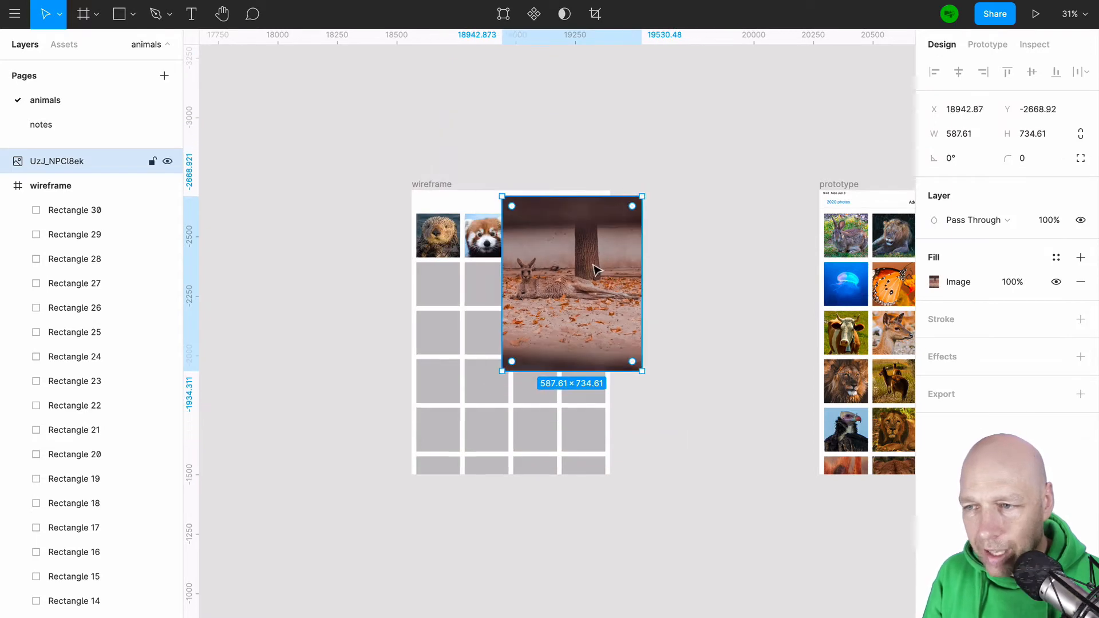
left_click_drag(593, 271, 709, 219)
scroll(709, 220, "up", 6)
scroll(710, 219, "down", 2)
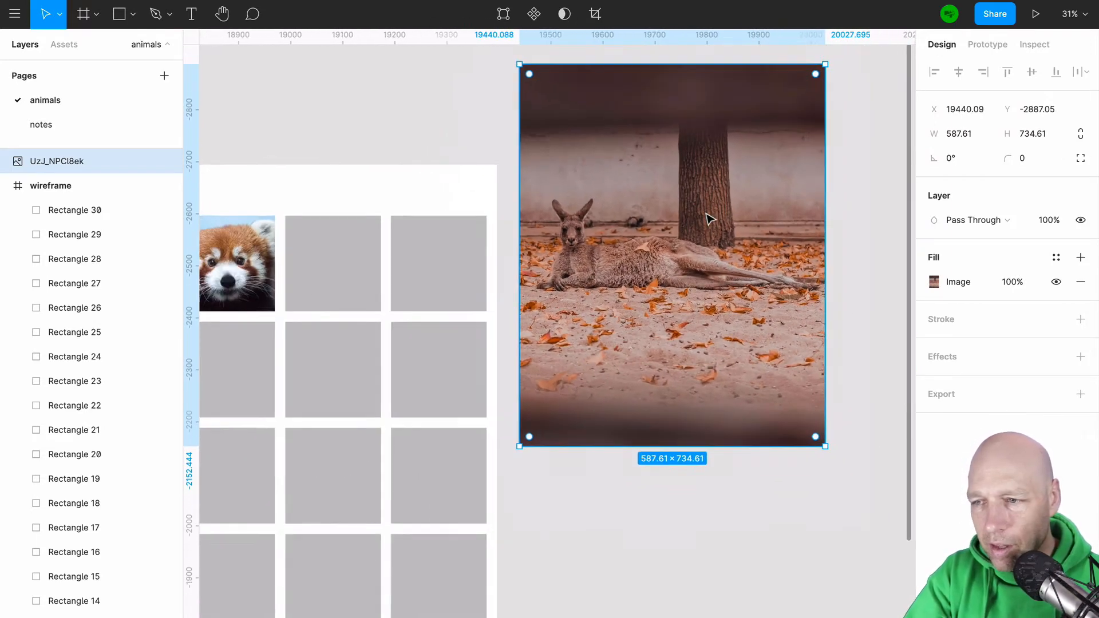
left_click_drag(722, 168, 710, 201)
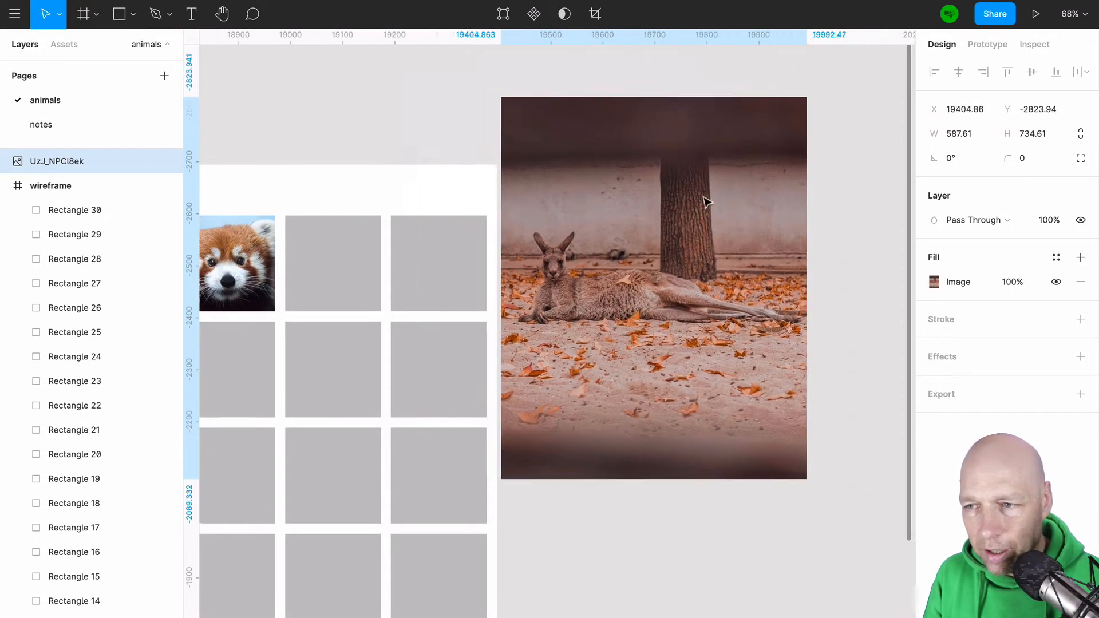
- Try moving the kangaroo photo into the wireframe frame so that it overhangs the frame's top and right edges
left_click(324, 229)
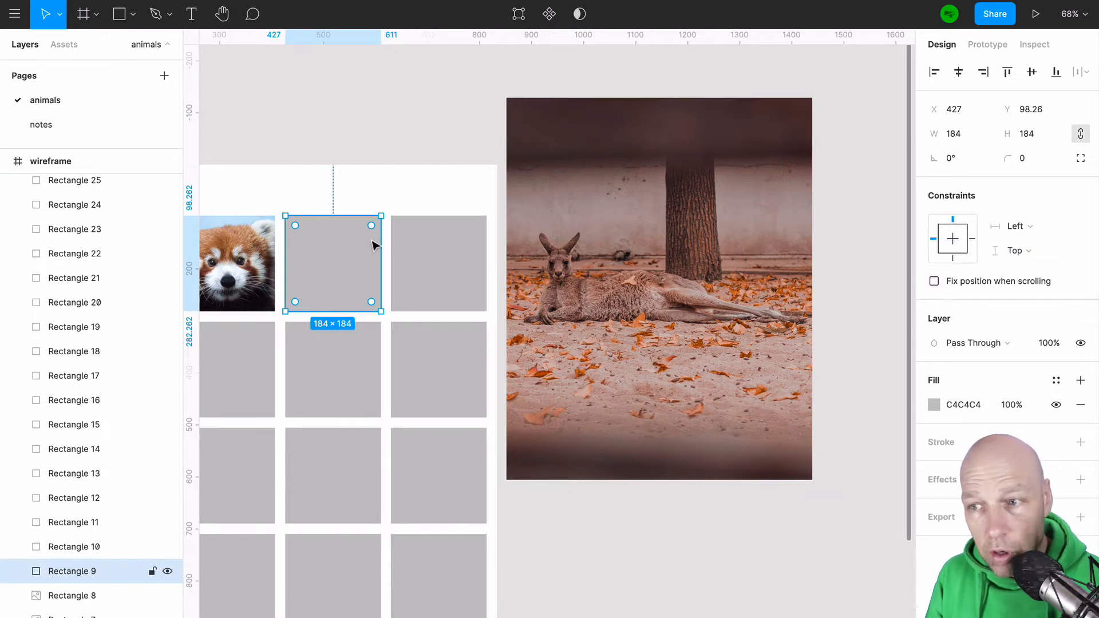
left_click_drag(609, 289, 364, 262)
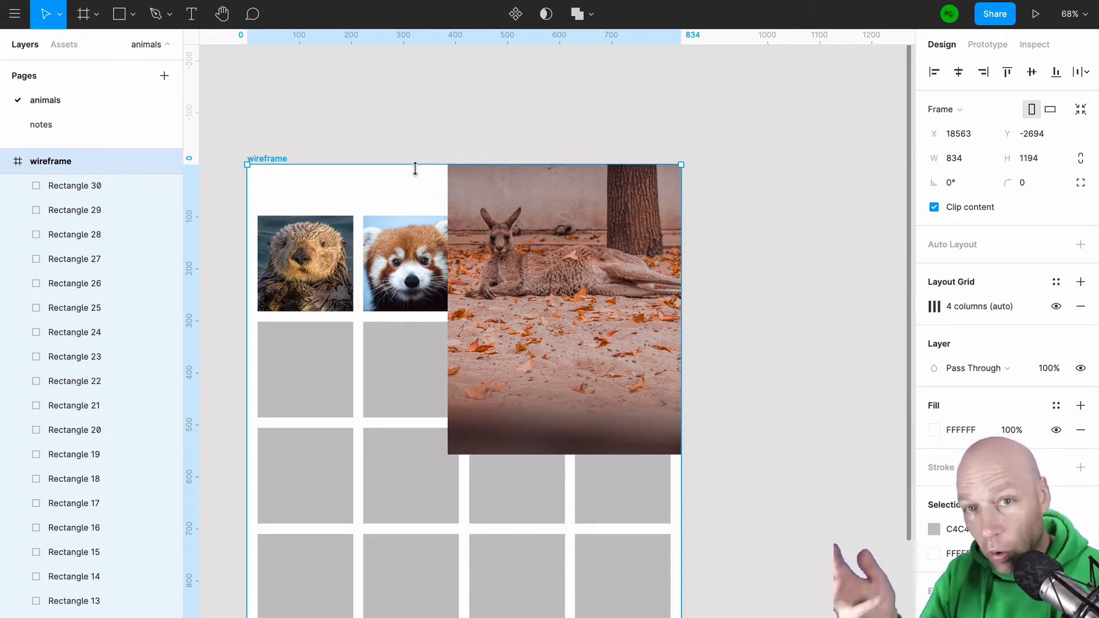
left_click_drag(488, 218, 542, 229)
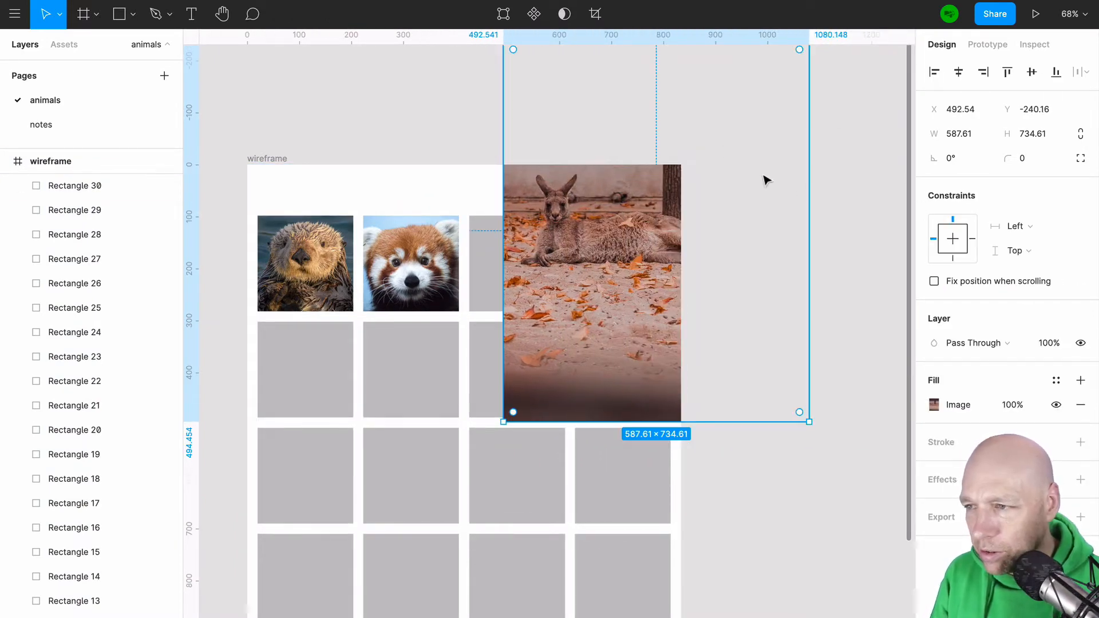
- Toggle the wireframe frame's Clip content off and back on, and move the kangaroo photo back outside the frame
left_click(275, 162)
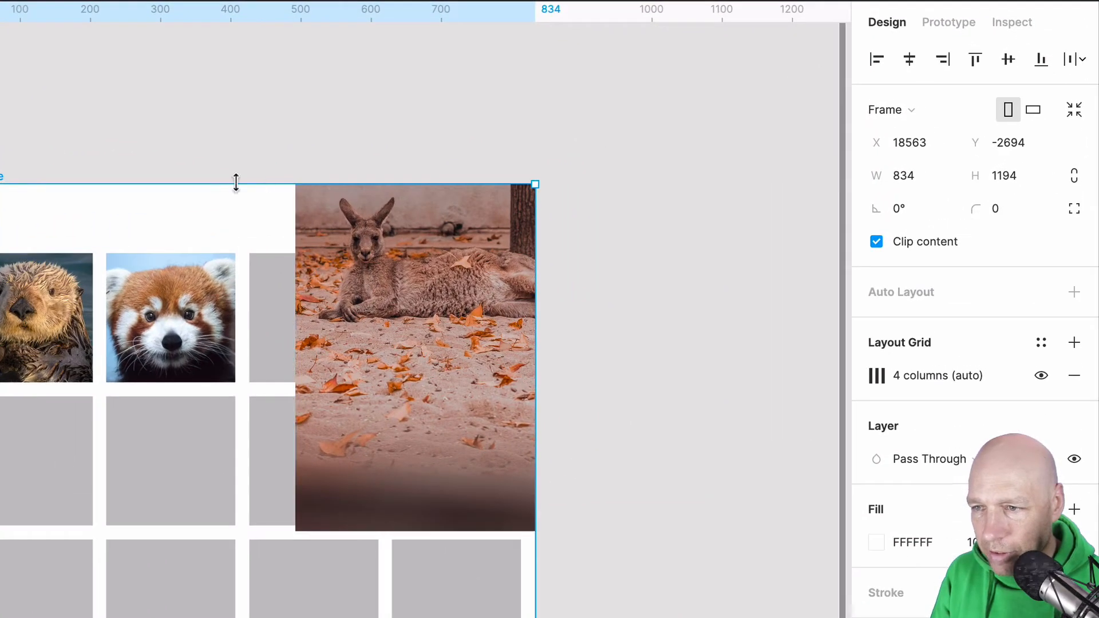
left_click(875, 242)
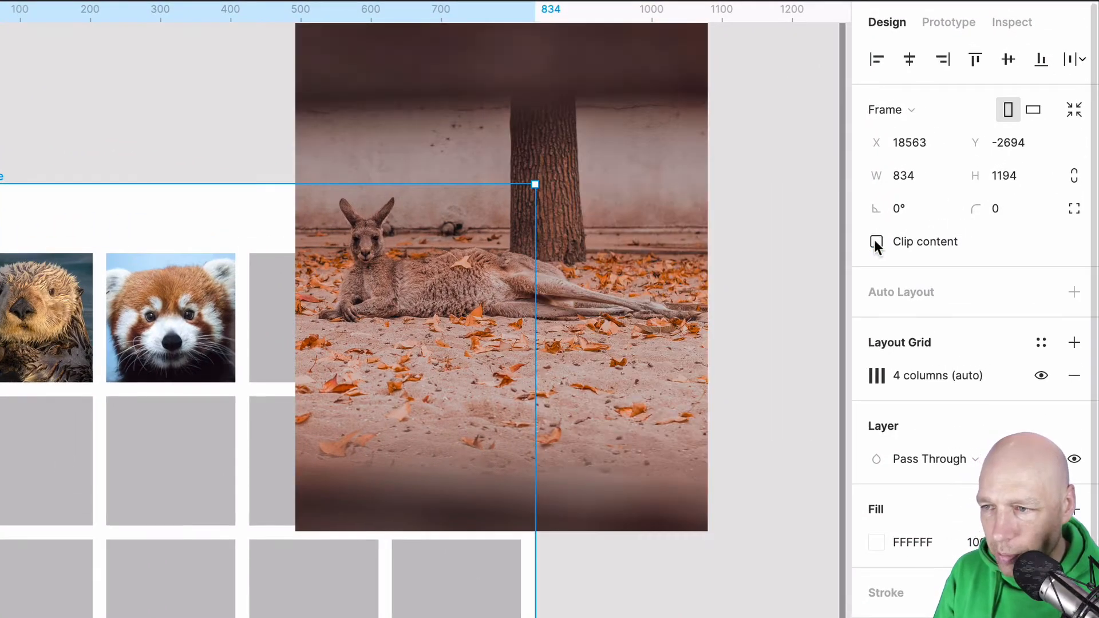
left_click(875, 242)
left_click(875, 242)
left_click(875, 242)
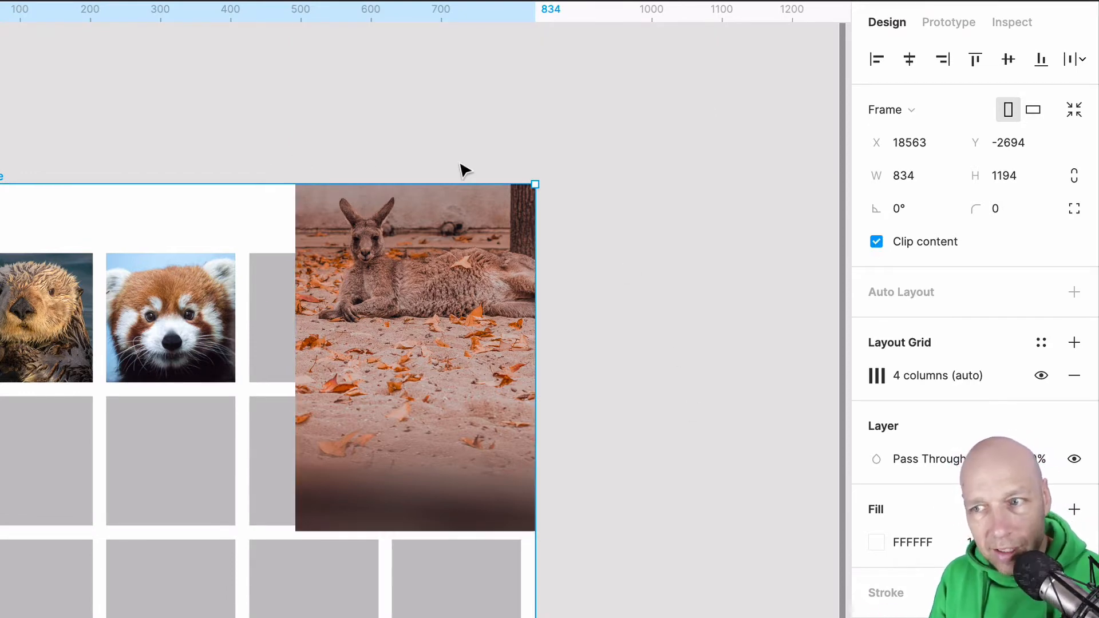
left_click_drag(361, 216, 622, 233)
- Fill the third rectangle of the wireframe's first row with a random animal photo from the Unsplash plugin
left_click(318, 309)
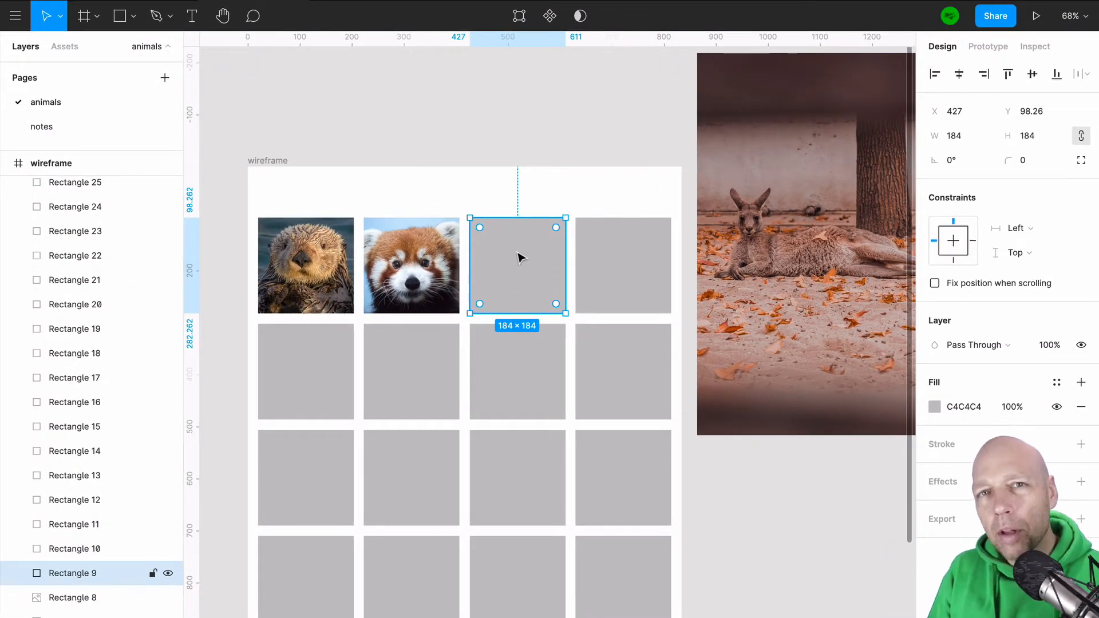
left_click(738, 246)
left_click(543, 250)
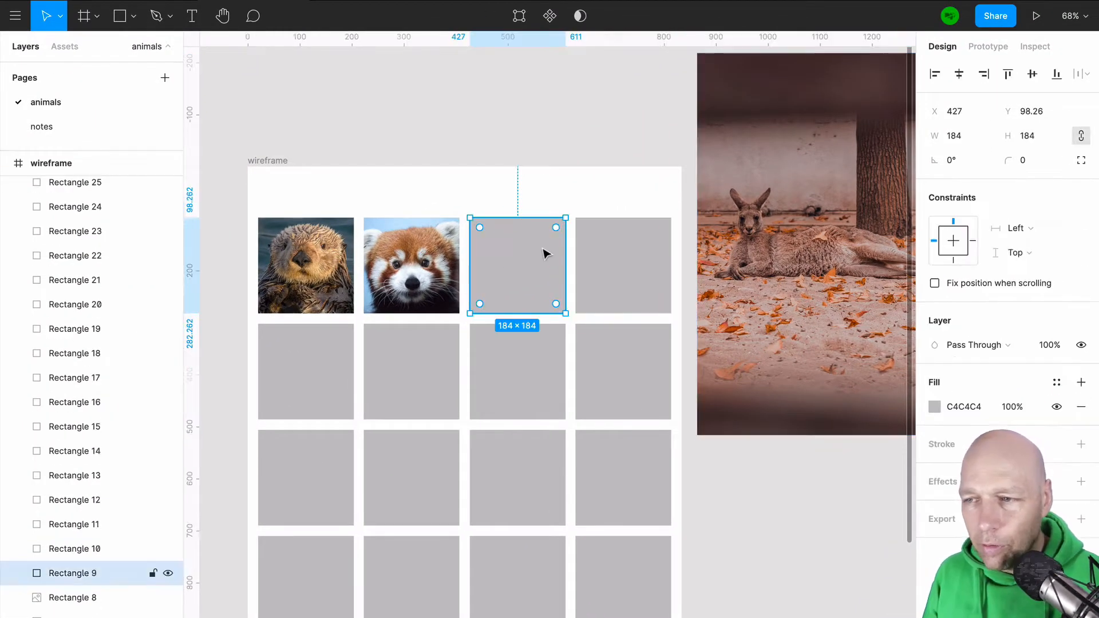
right_click(522, 249)
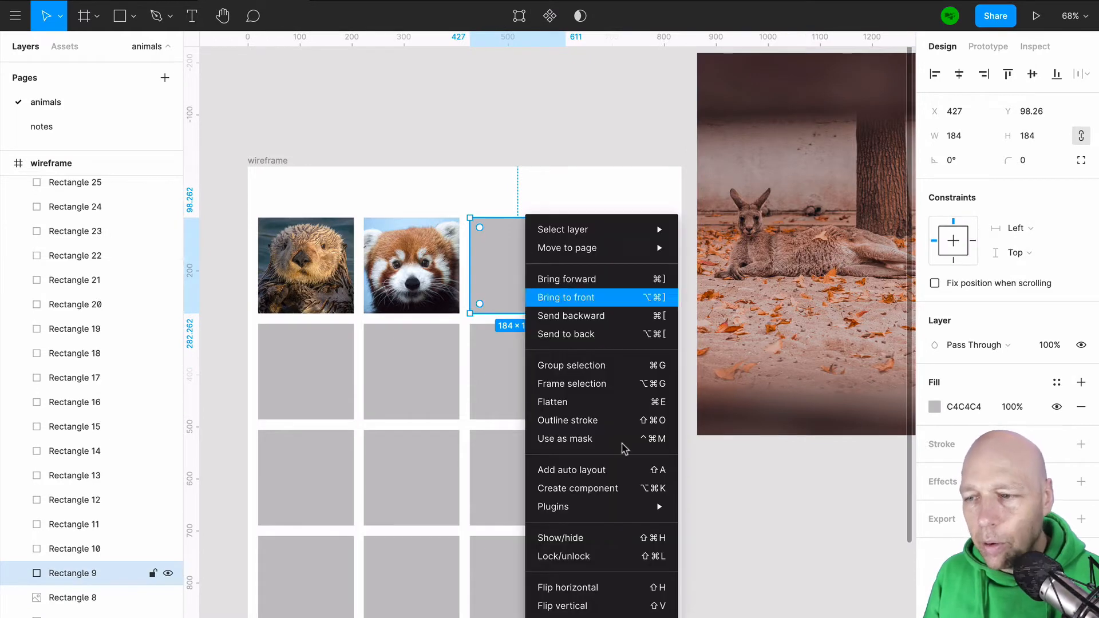
mouse_move(597, 513)
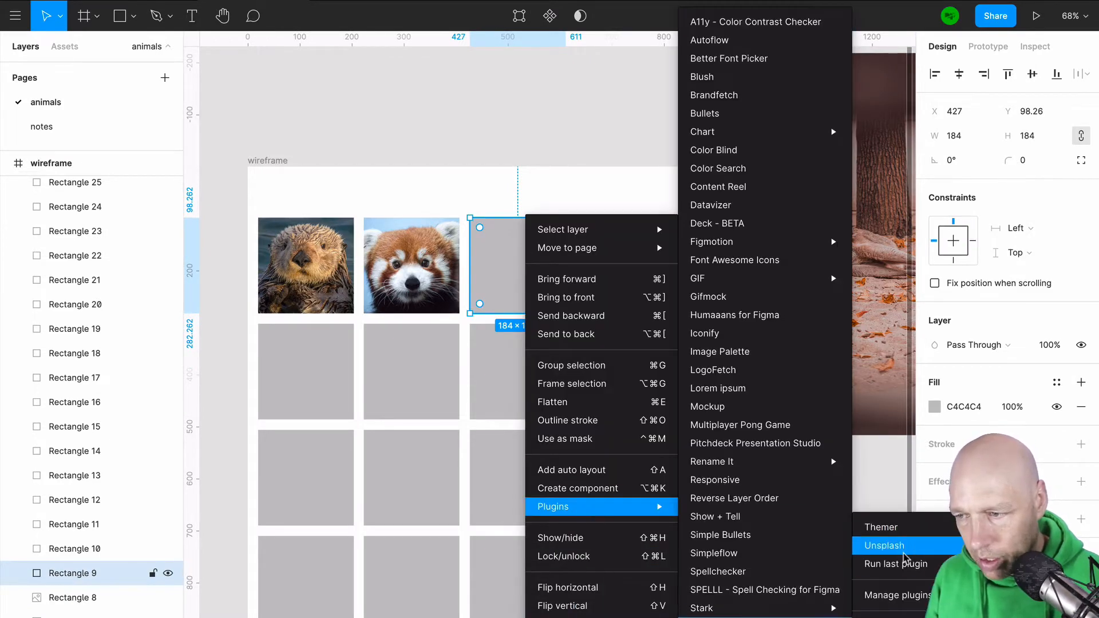
left_click(904, 544)
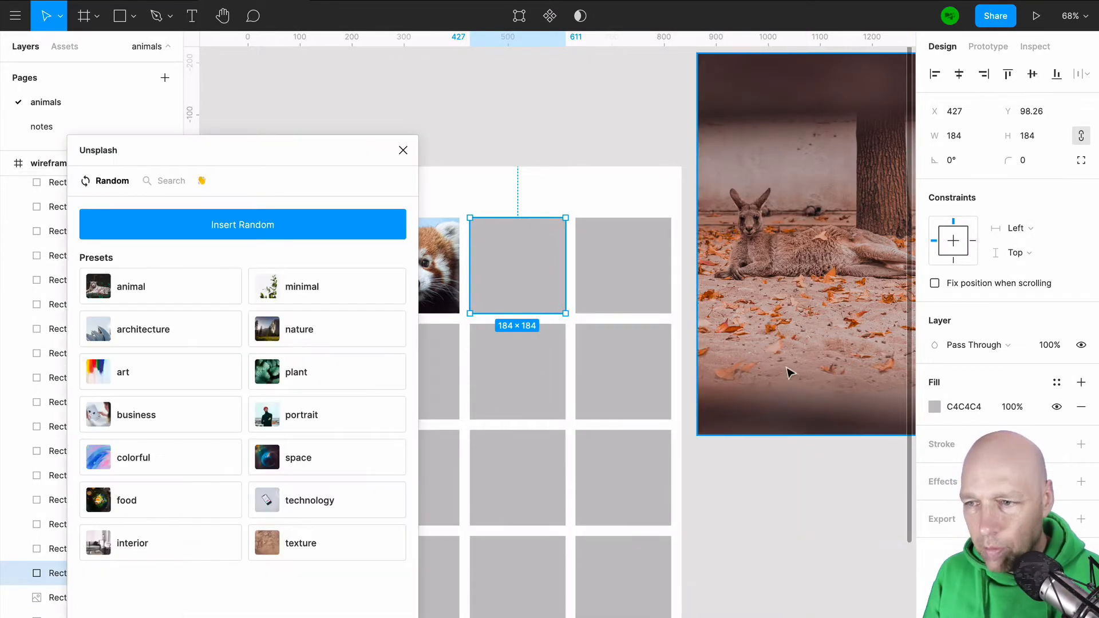
left_click(144, 286)
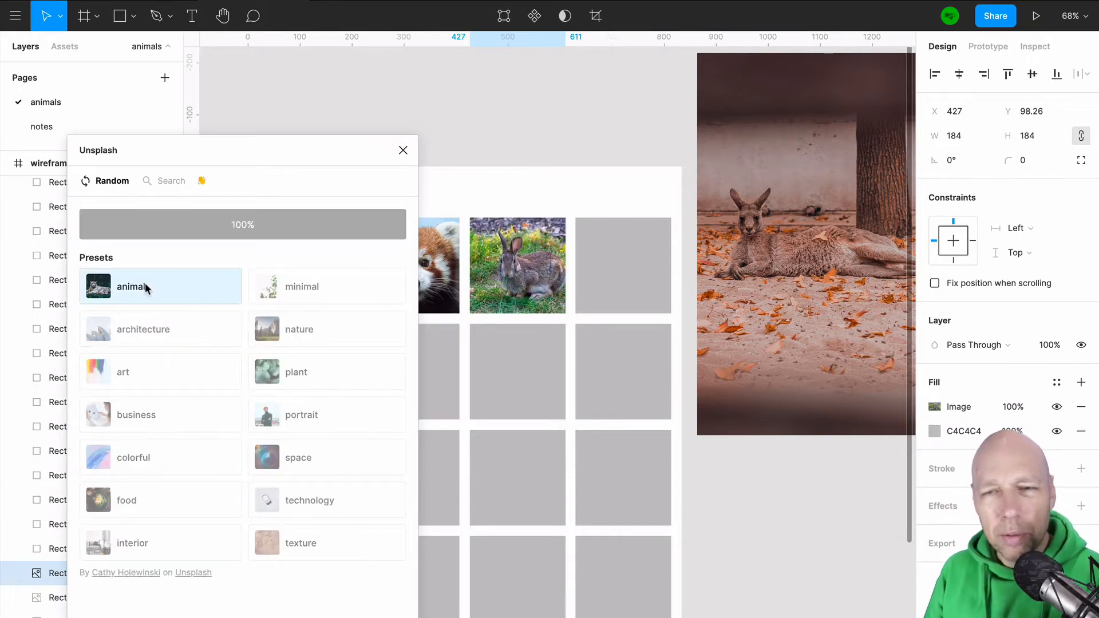
left_click(404, 150)
- Set the rabbit image to Crop mode, enlarge it slightly, reposition it within the square and finish cropping
scroll(518, 232, "up", 5)
scroll(522, 236, "up", 3)
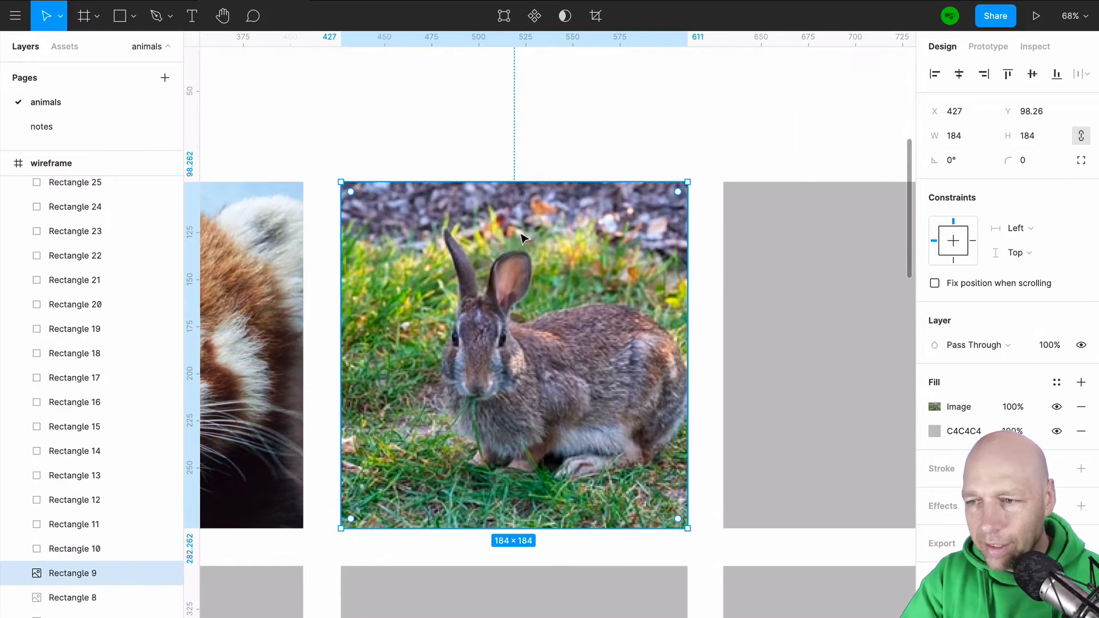
scroll(522, 236, "down", 5)
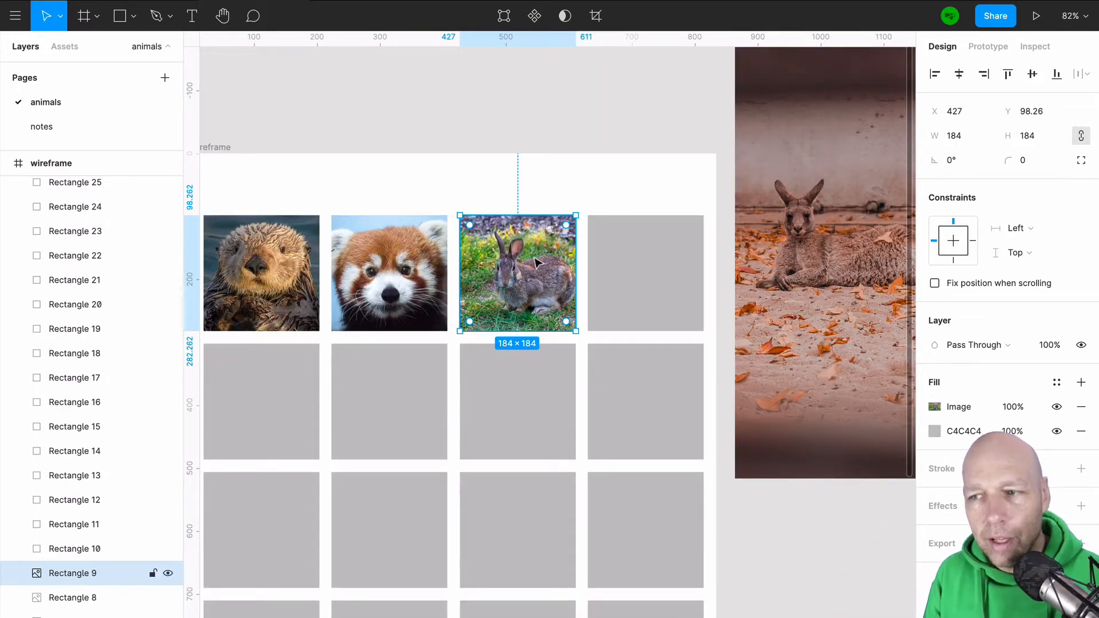
double_click(537, 263)
left_click(775, 327)
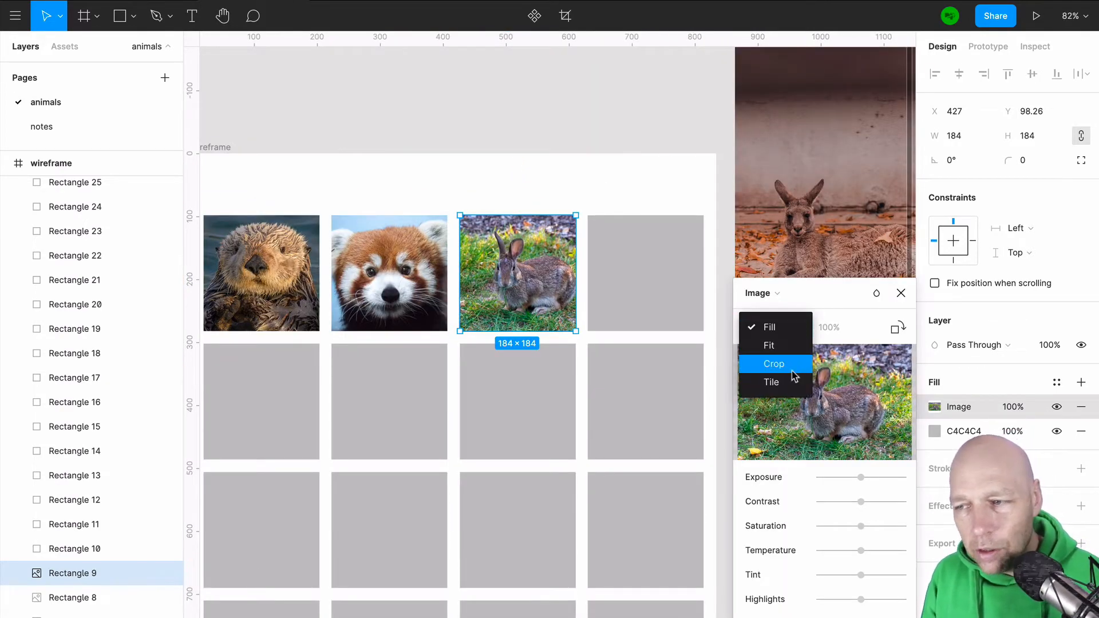
left_click(788, 367)
left_click_drag(594, 230, 616, 200)
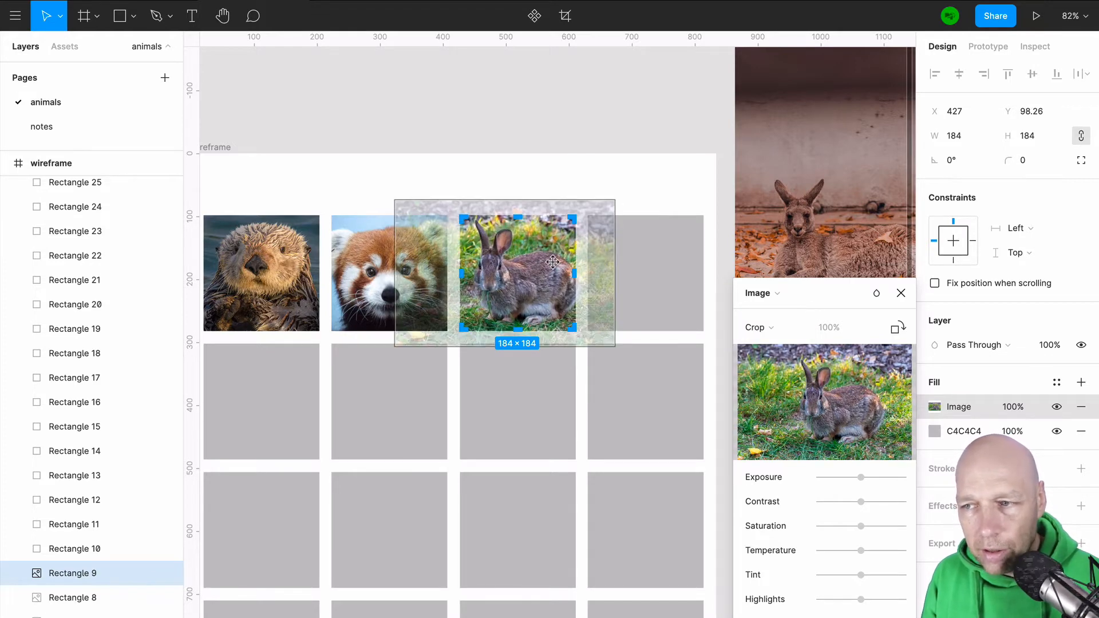
left_click_drag(553, 262, 554, 259)
left_click(538, 148)
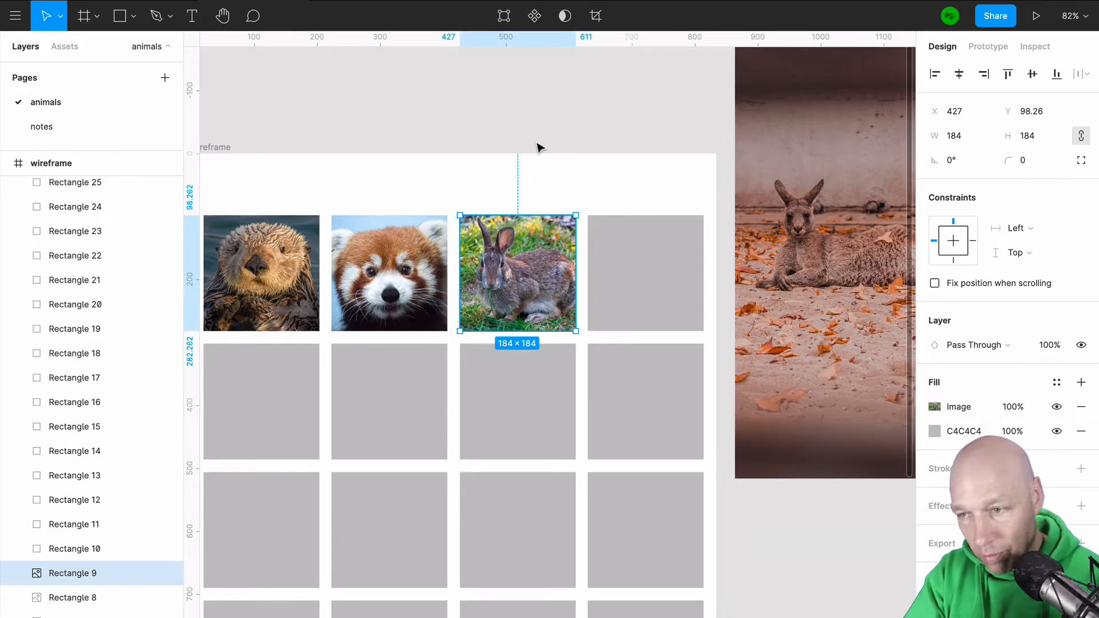
- Move the kangaroo photo into the wireframe so that its head lies over the first row's fourth rectangle
scroll(538, 148, "down", 3)
left_click(691, 242)
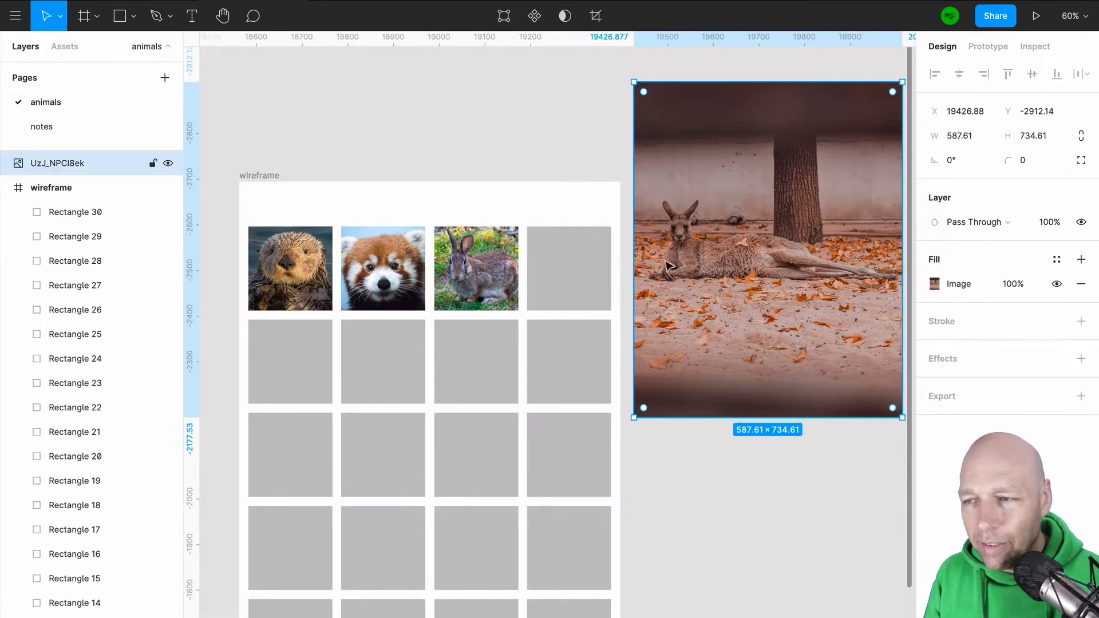
left_click(564, 269)
left_click(697, 253)
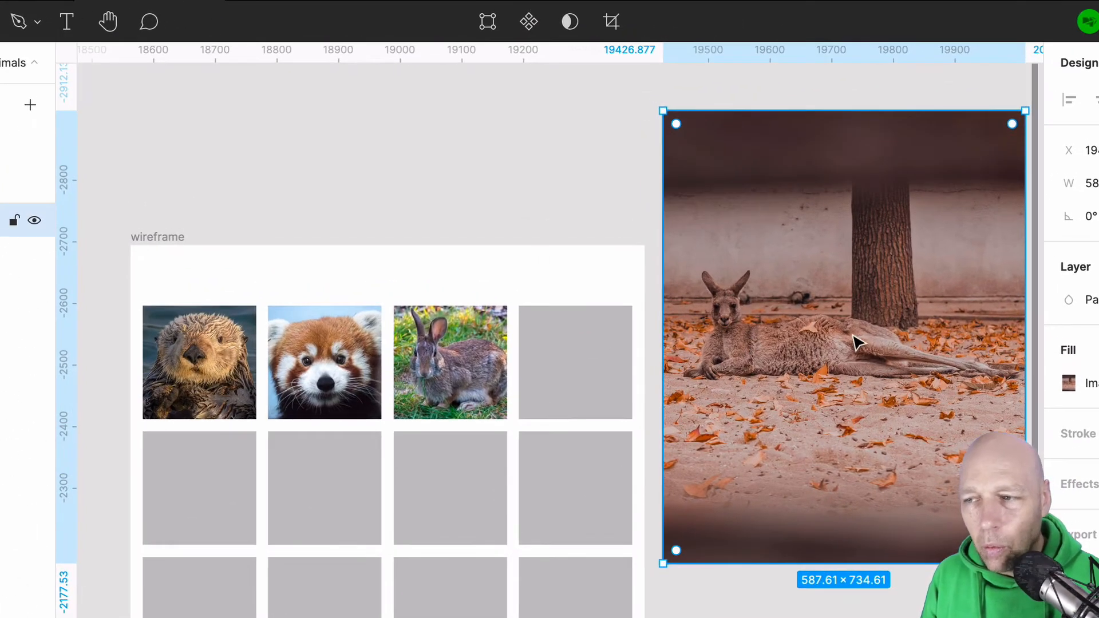
left_click_drag(857, 342, 624, 354)
left_click_drag(491, 298, 562, 317)
- Select the kangaroo photo together with the fourth rectangle beneath it and use the rectangle as a mask
left_click_drag(530, 151, 550, 190)
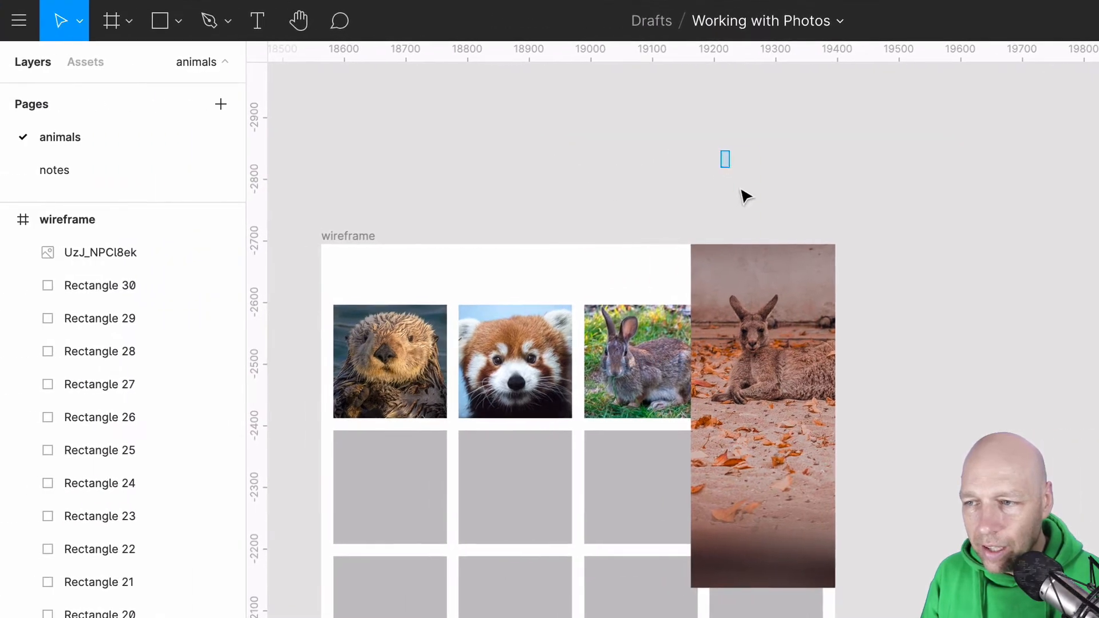
left_click_drag(743, 196, 781, 301)
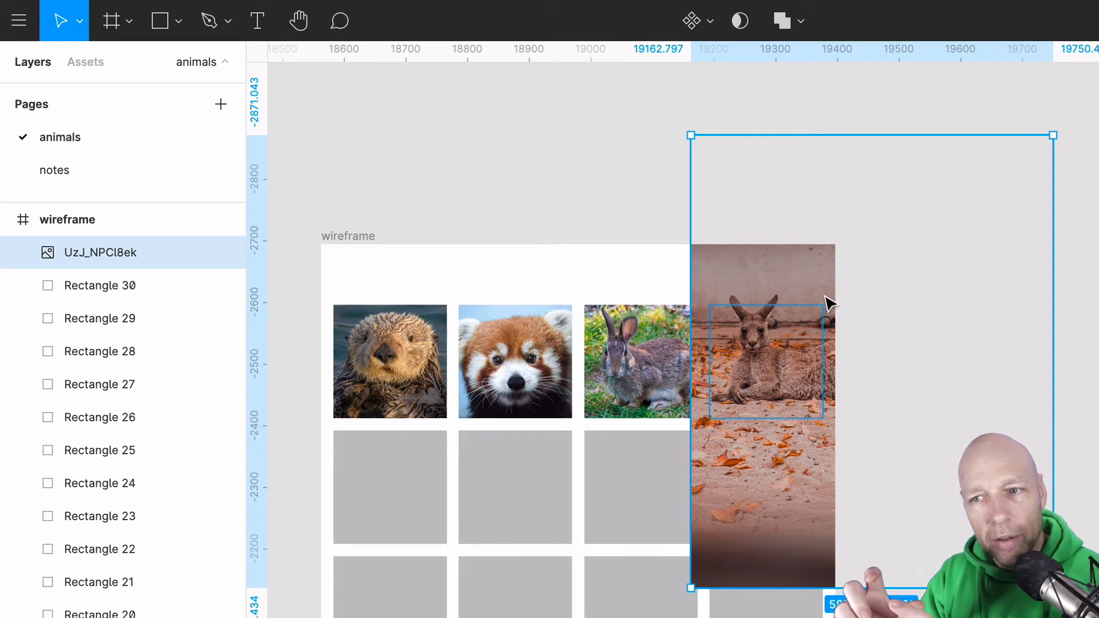
left_click(740, 21)
- Shift the kangaroo photo slightly down and to the left within its mask group
scroll(906, 475, "left", 1)
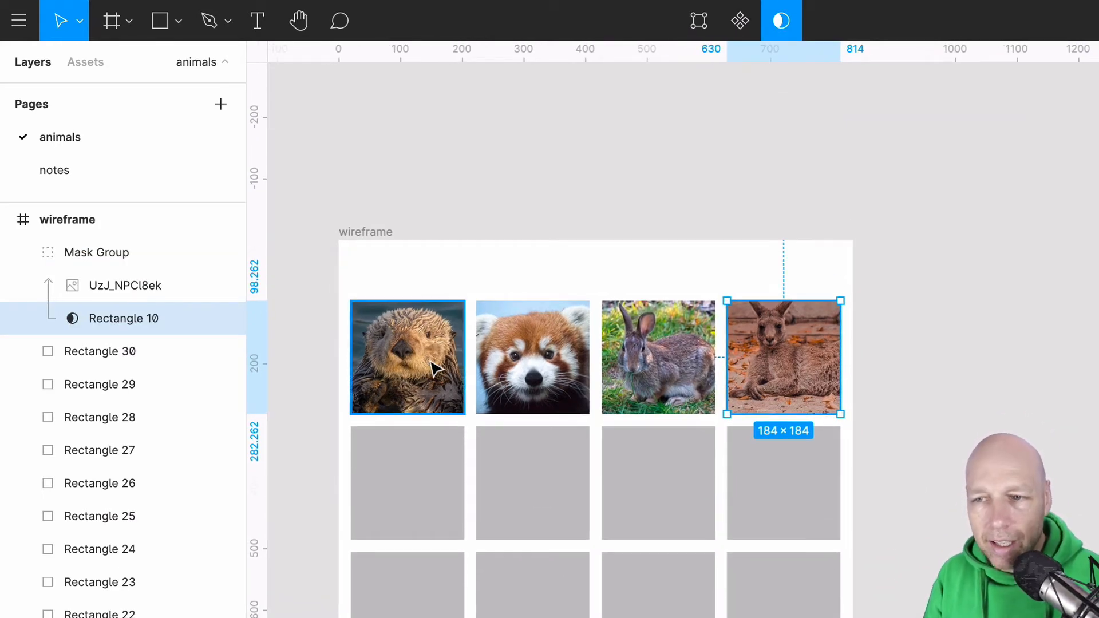
left_click(778, 361)
left_click_drag(782, 353, 777, 358)
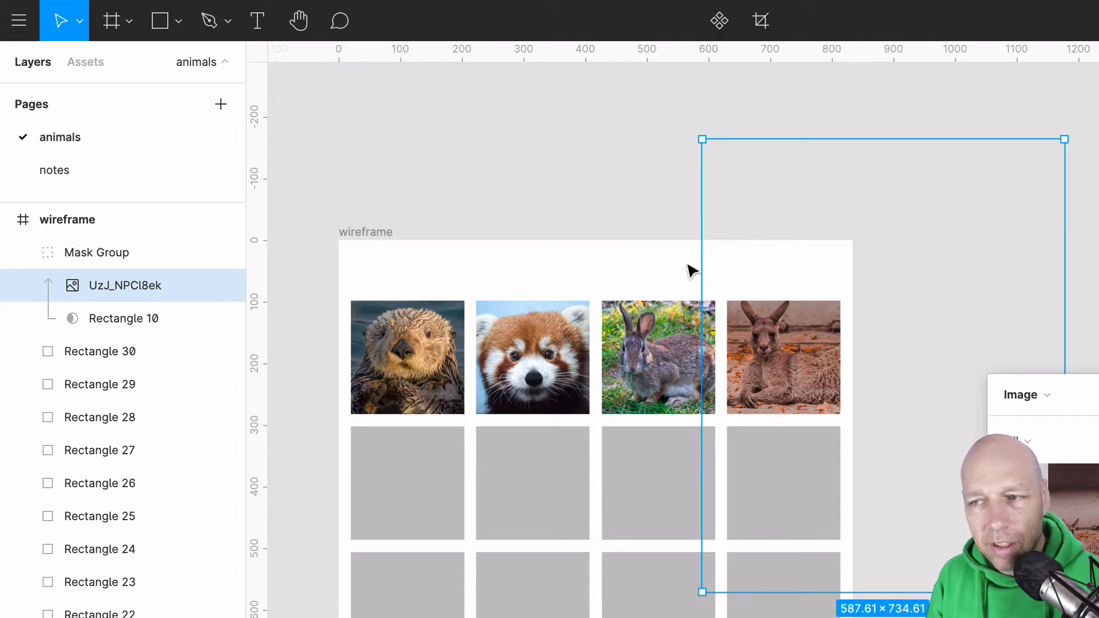
- Round the corners of the kangaroo's mask rectangle with a radius of 30
left_click(117, 319)
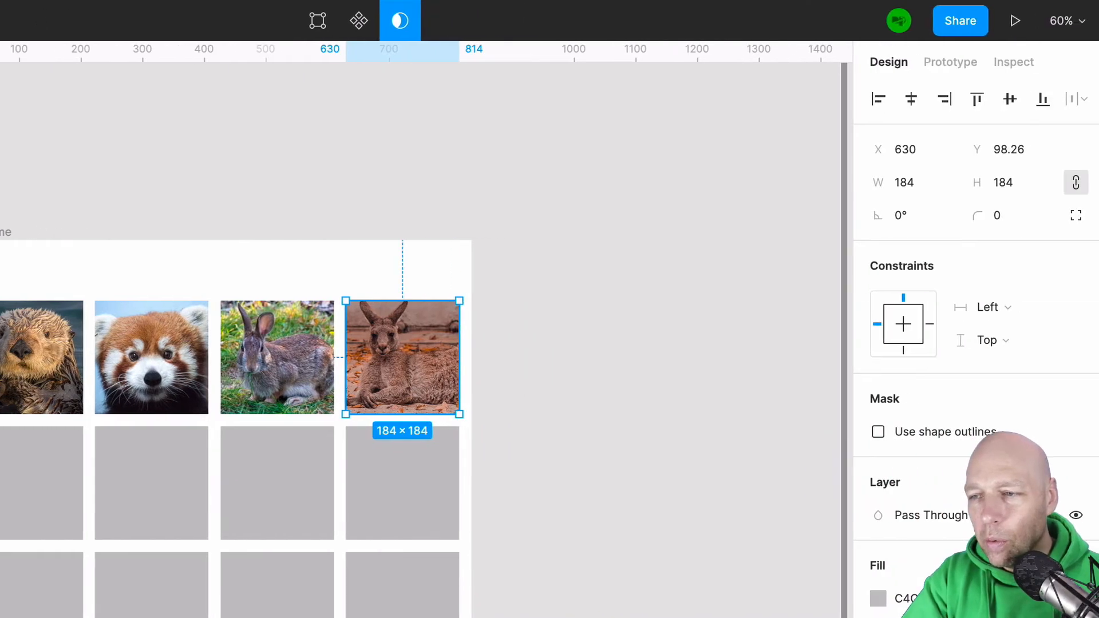
scroll(344, 337, "up", 5)
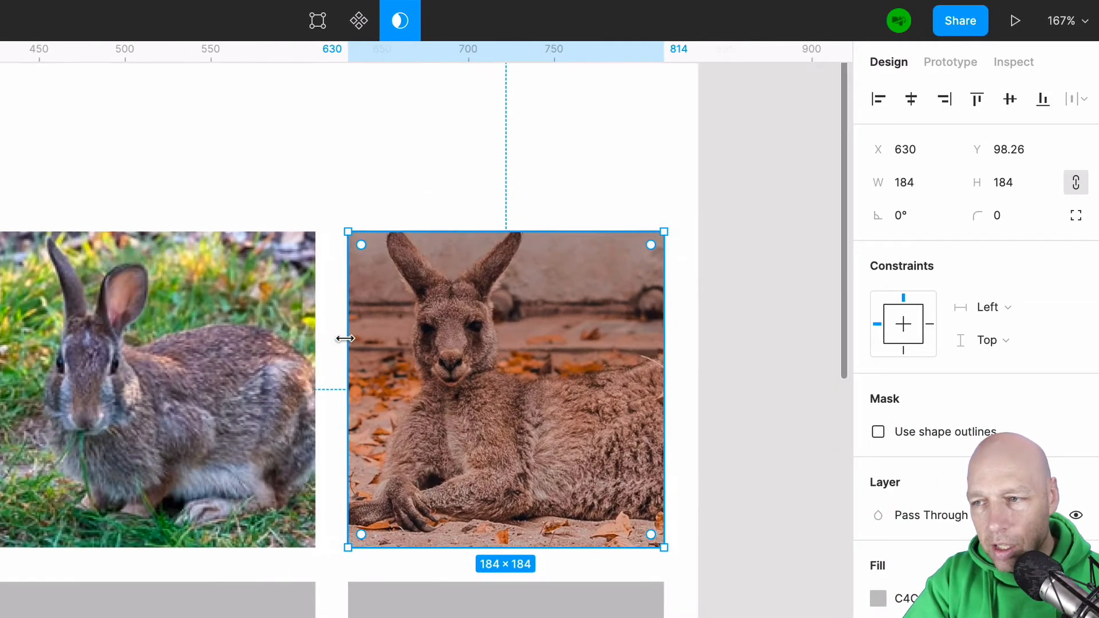
scroll(352, 347, "right", 2)
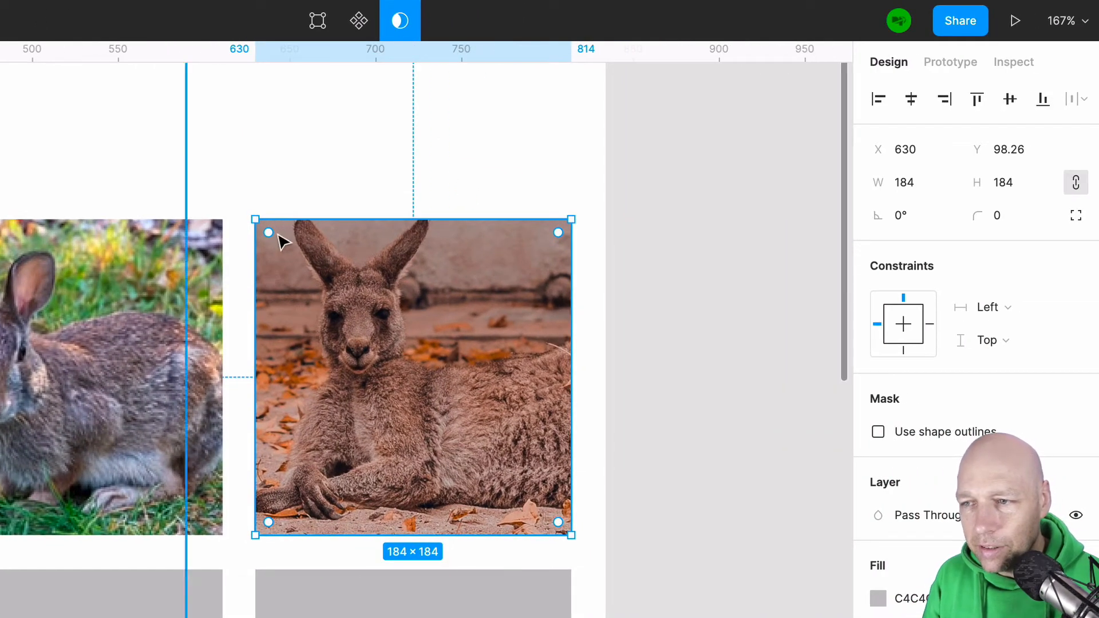
left_click(1002, 215)
type("30")
key("Return")
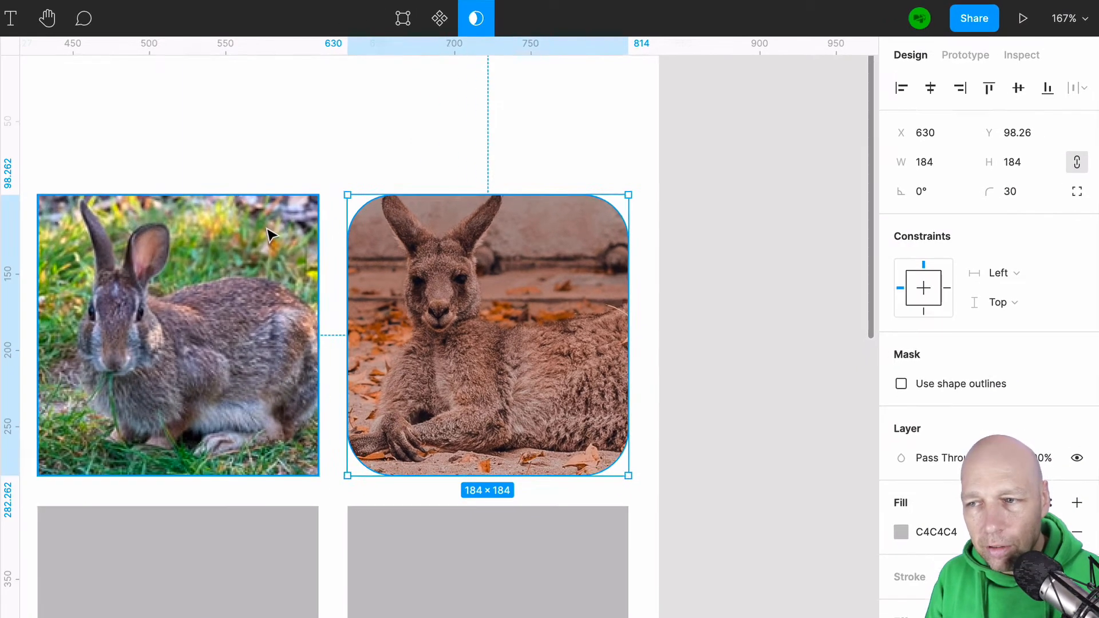
- Give the rabbit square a corner radius of 40, and increase it to 100 to make a full circle
double_click(271, 234)
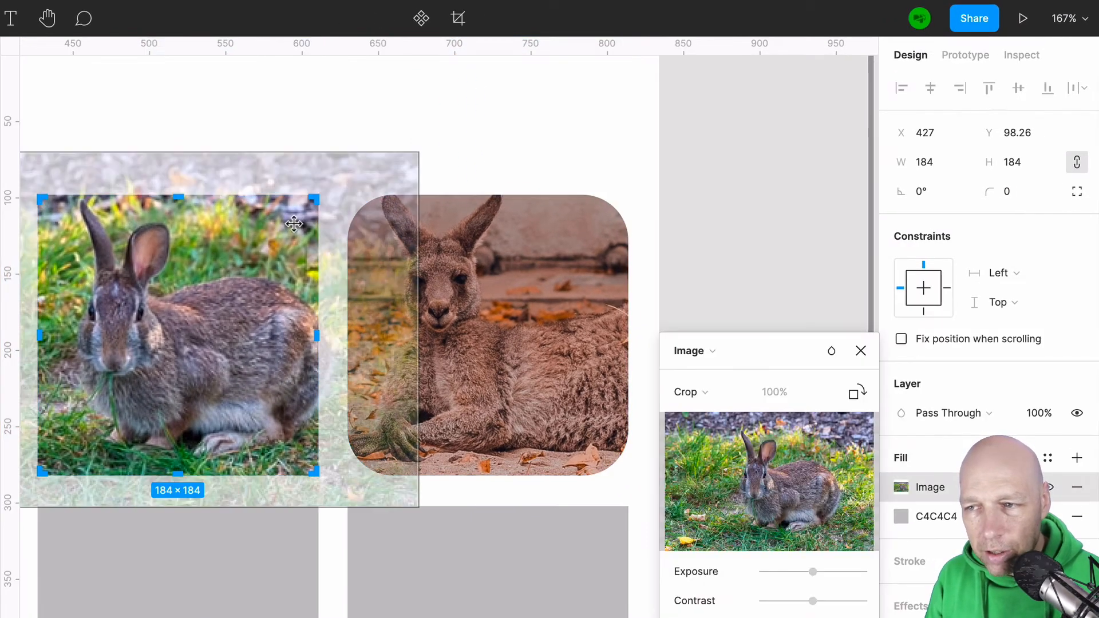
key("Escape")
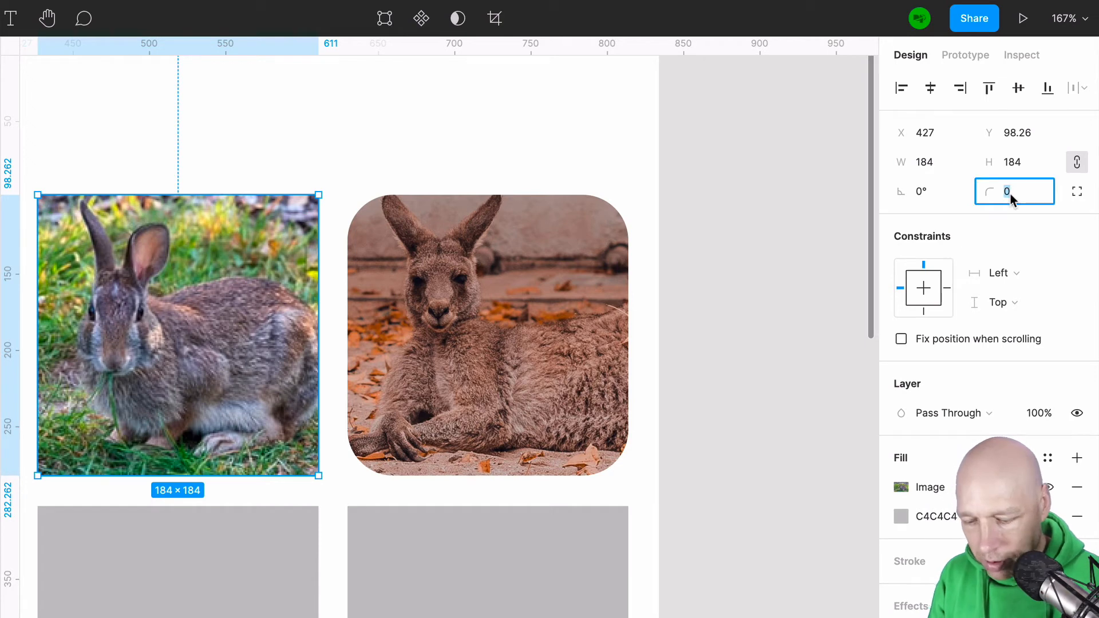
type("40")
key("Return")
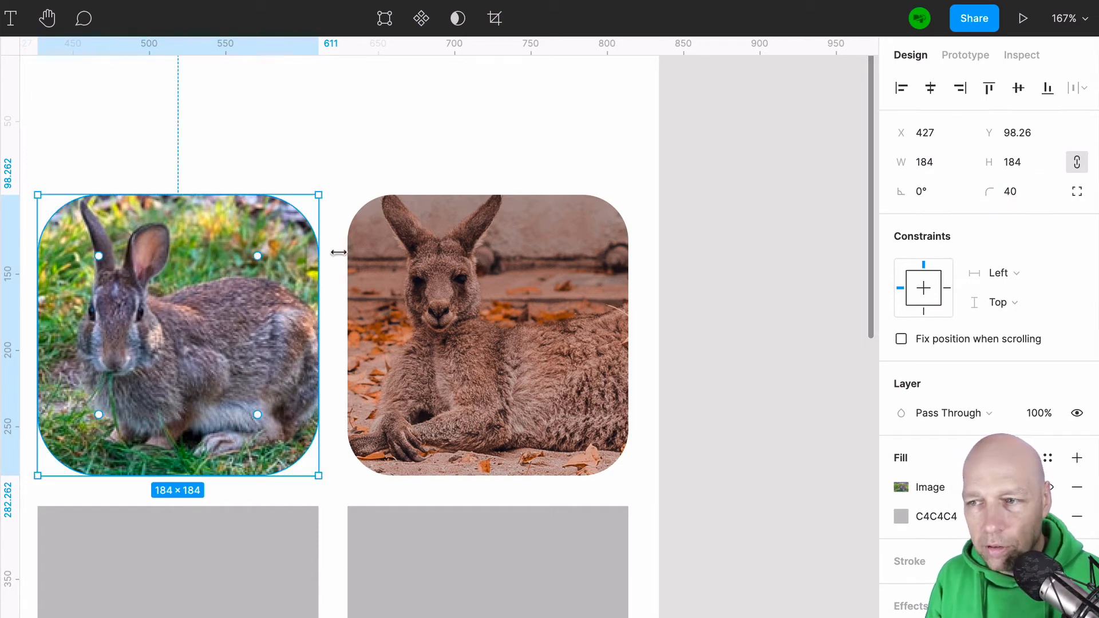
left_click(1019, 190)
key("BackSpace")
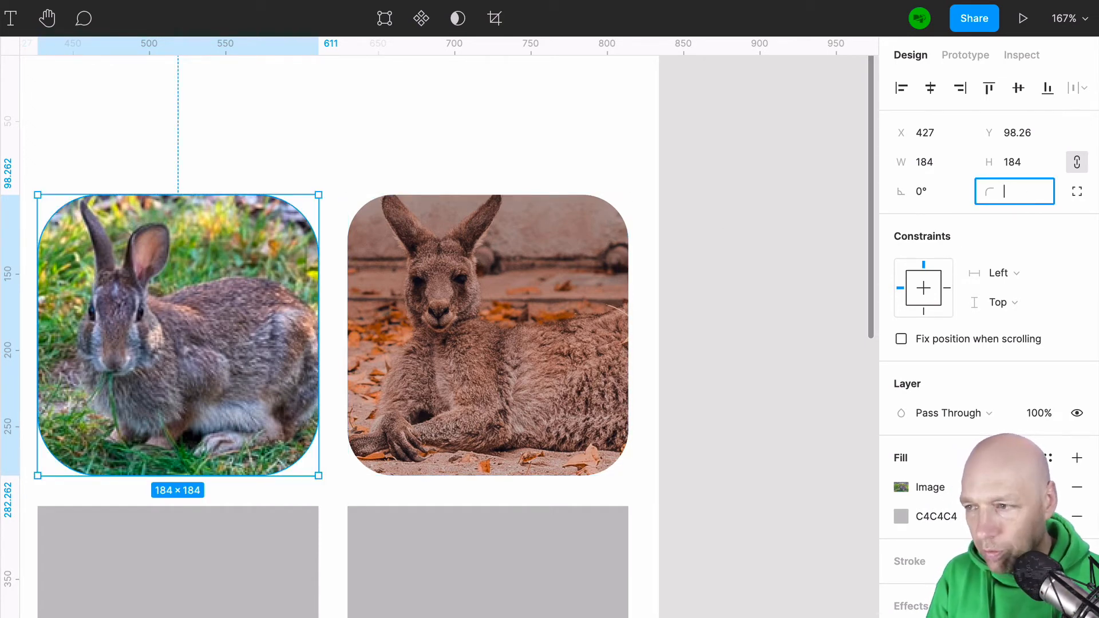
type("100")
key("Return")
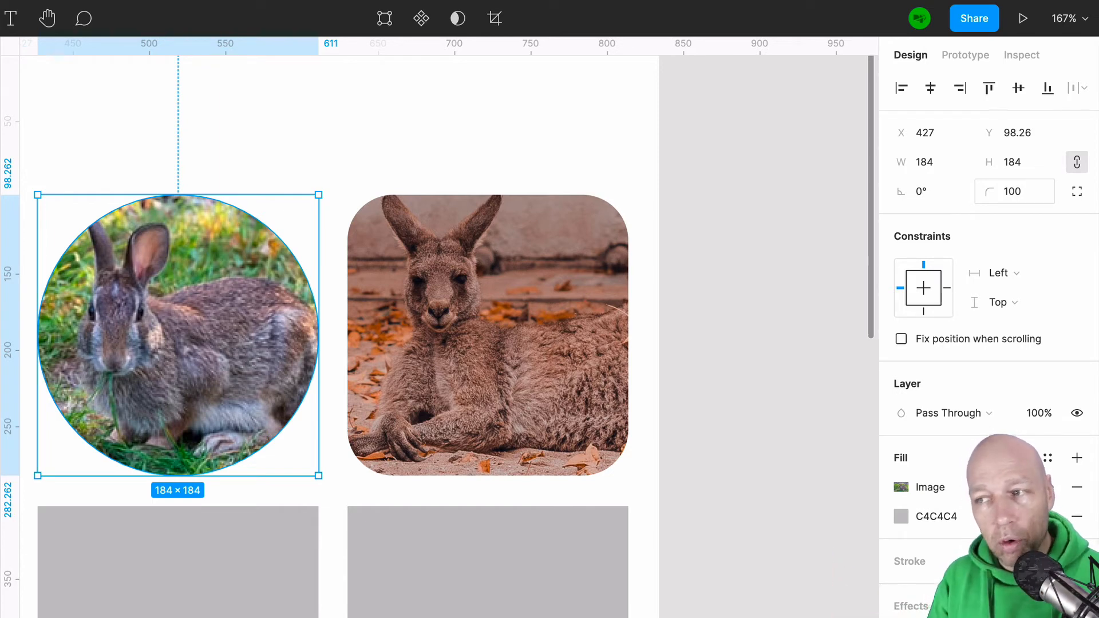
left_click(583, 293)
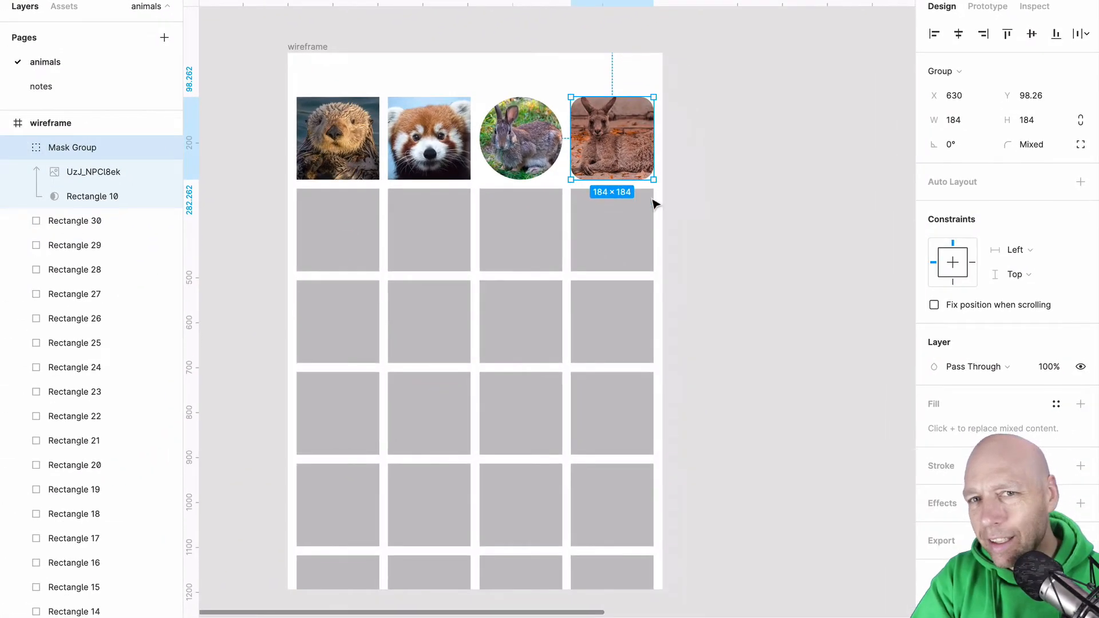
- With nothing selected, run the Unsplash plugin, insert a random photo from the animal preset and close the plugin
left_click(782, 209)
scroll(782, 209, "right", 1)
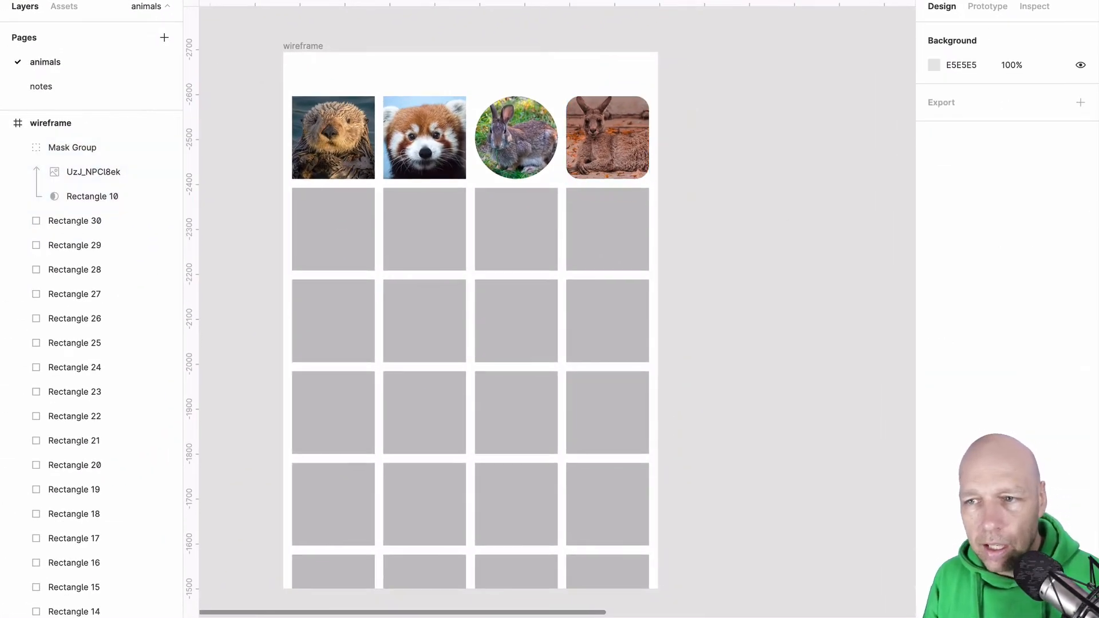
right_click(676, 125)
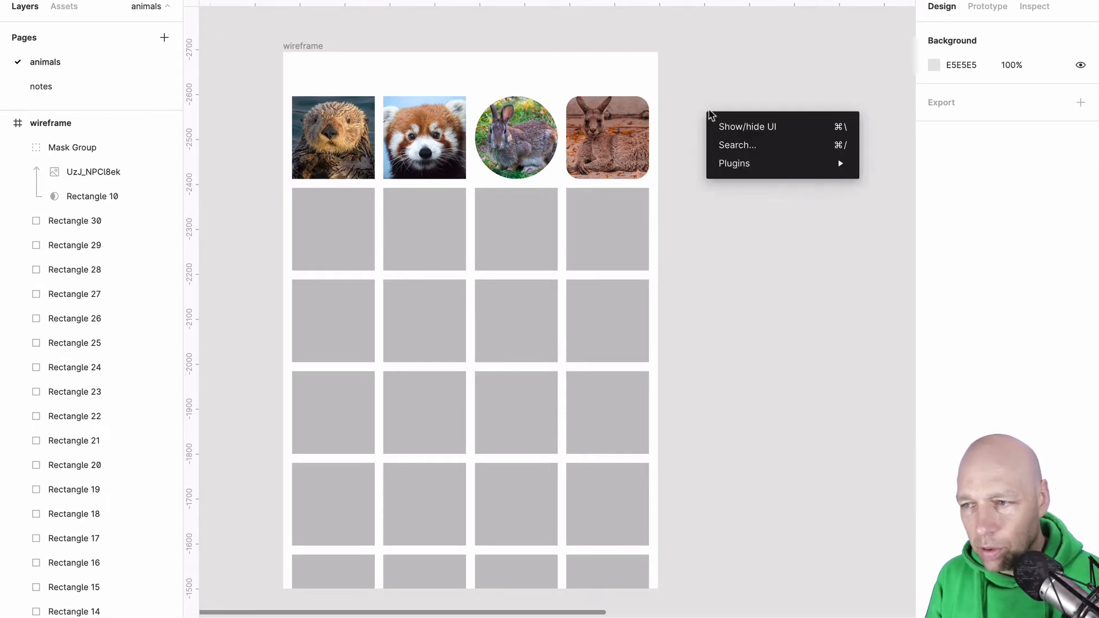
mouse_move(768, 162)
mouse_move(893, 586)
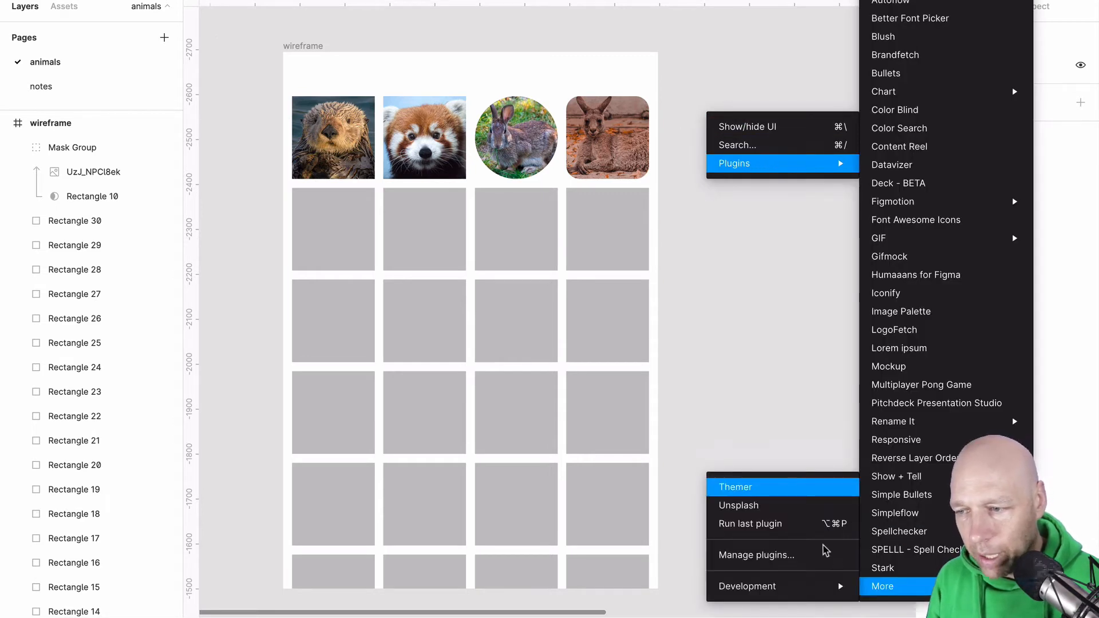
left_click(759, 504)
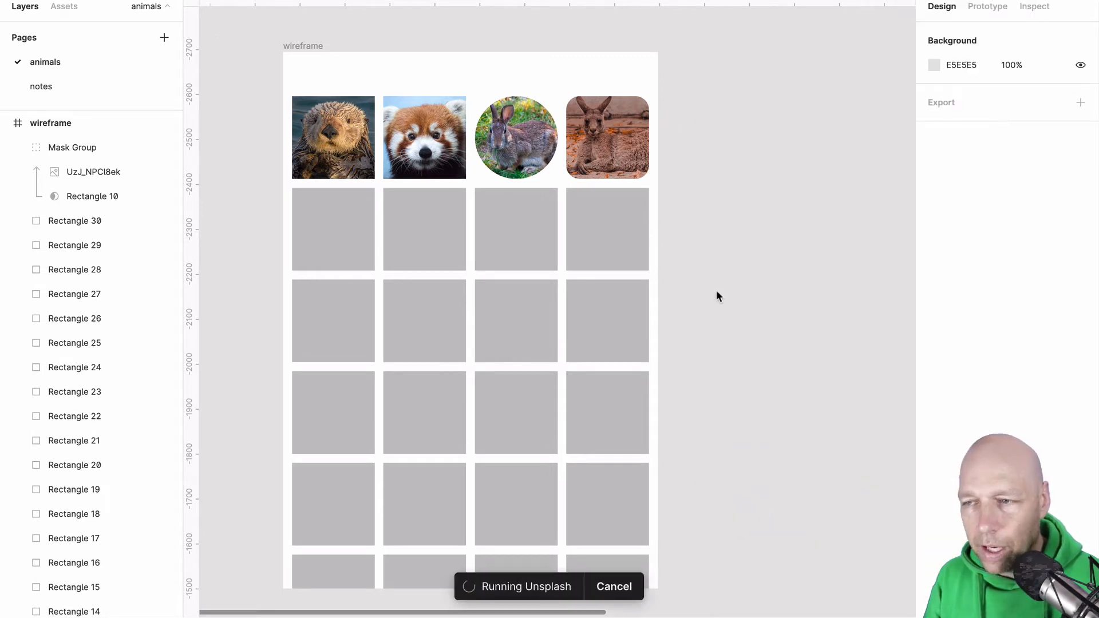
left_click(131, 252)
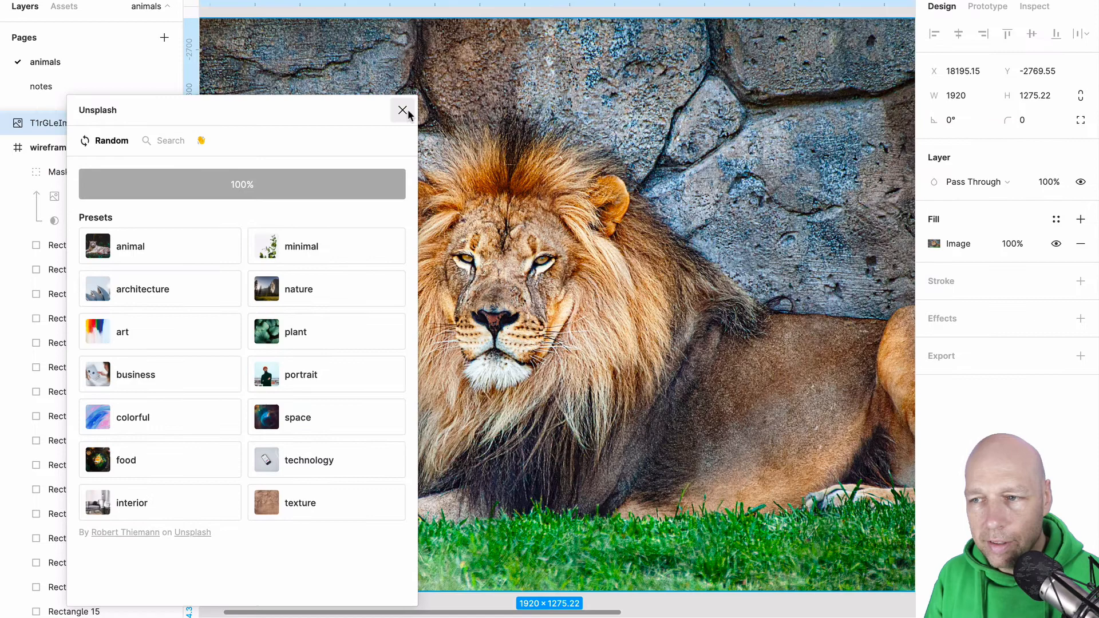
left_click(403, 110)
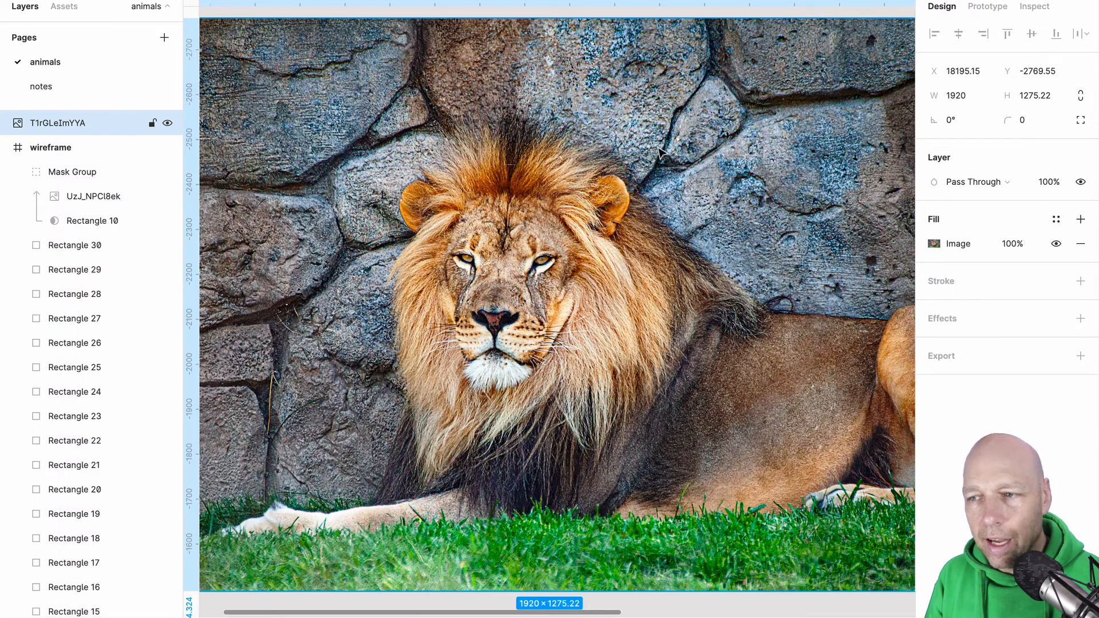
- Scale the lion photo down to about 891 × 592 and move it to the empty canvas left of the wireframe
scroll(660, 150, "down", 5)
left_click_drag(601, 135, 712, 204)
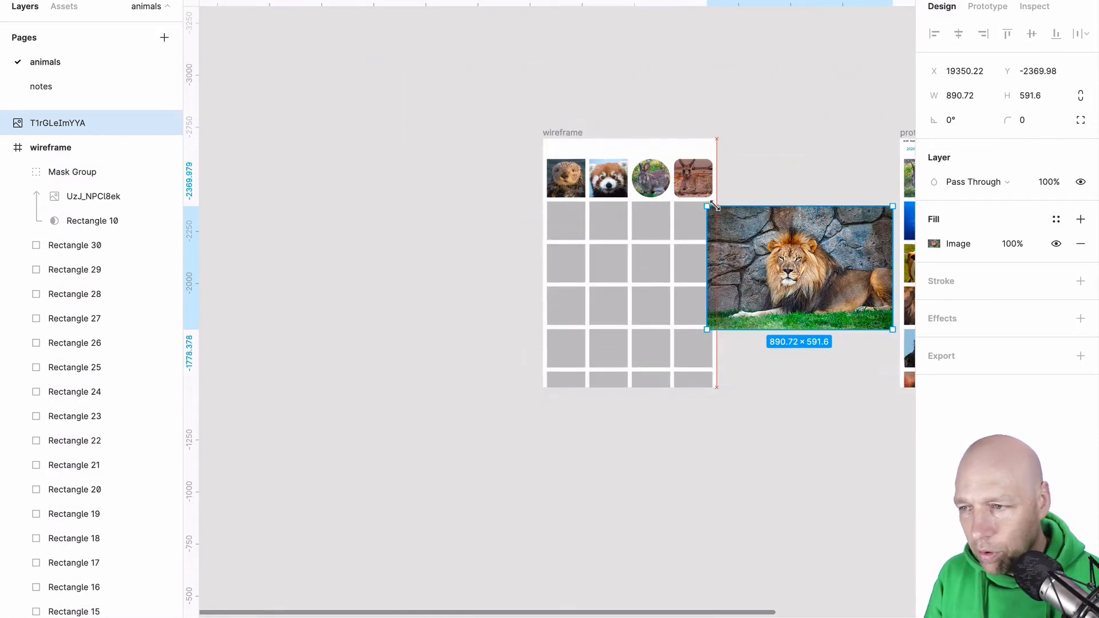
left_click_drag(709, 255, 327, 208)
- Copy the lion photo's properties and paste them onto the first rectangle in the wireframe's second row
right_click(457, 221)
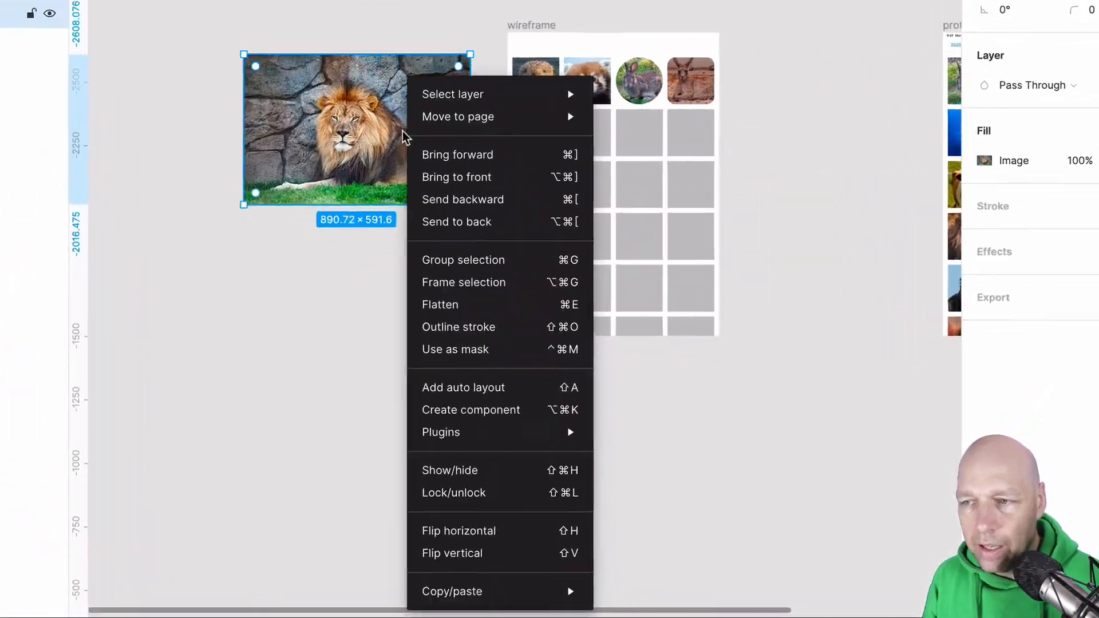
mouse_move(522, 595)
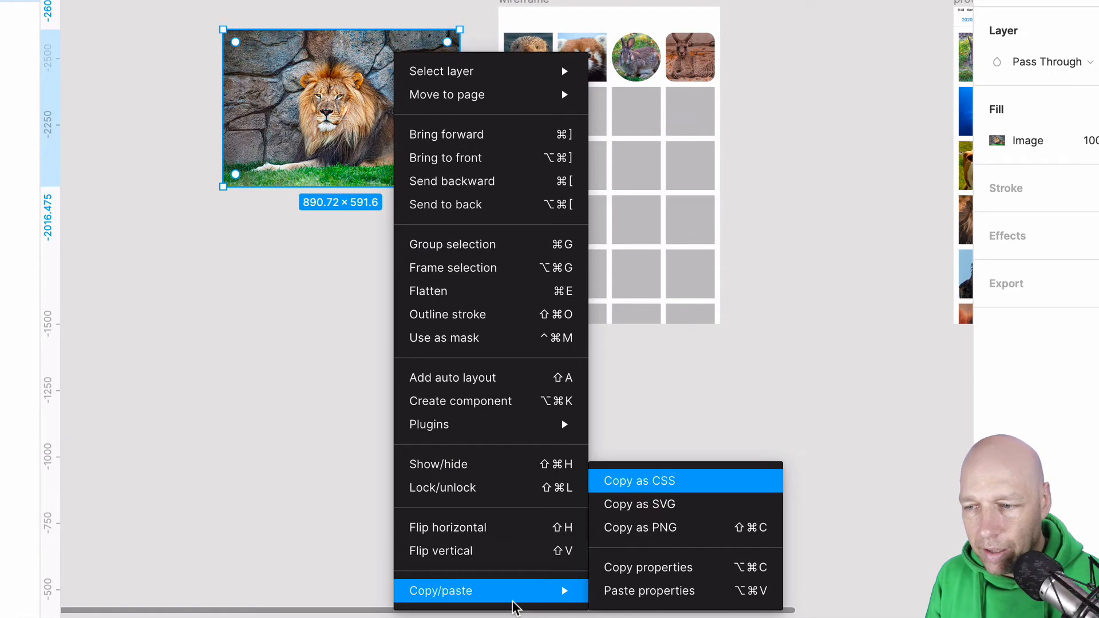
left_click(673, 572)
left_click(539, 123)
right_click(541, 122)
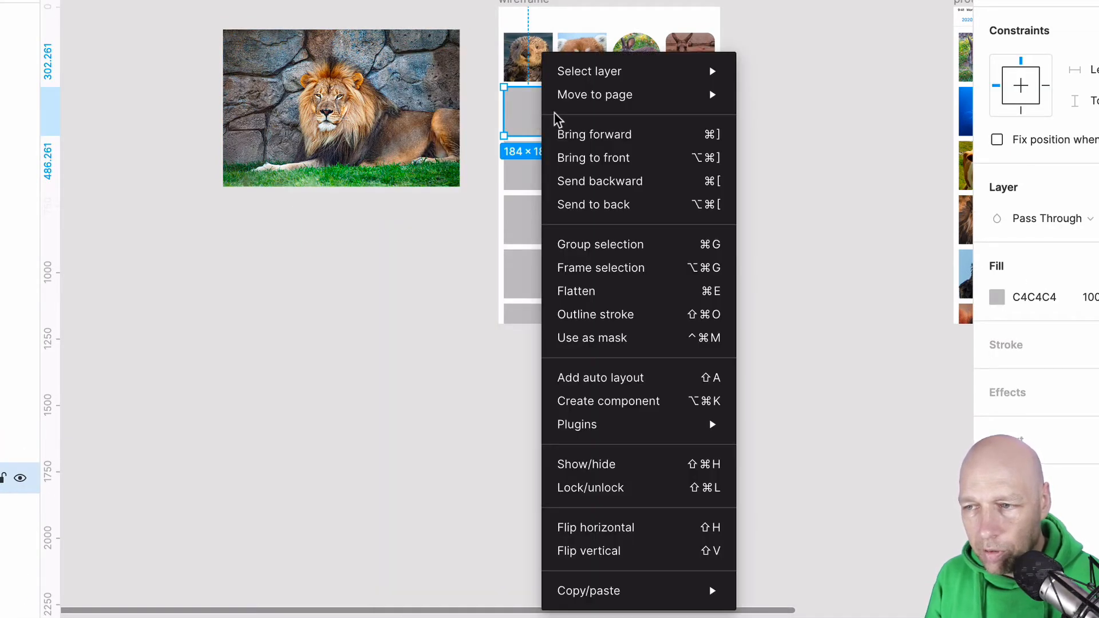
mouse_move(613, 597)
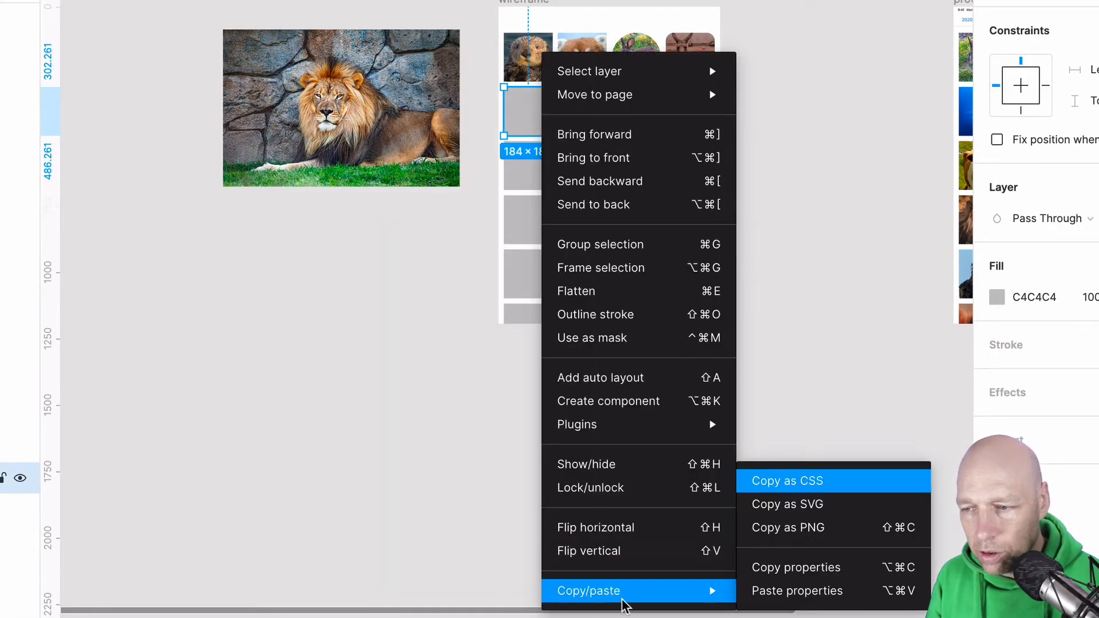
left_click(809, 591)
- Set the lion rectangle's image fill to Crop, enlarge the image, reposition it around the lion's head and finish cropping
scroll(627, 160, "up", 6)
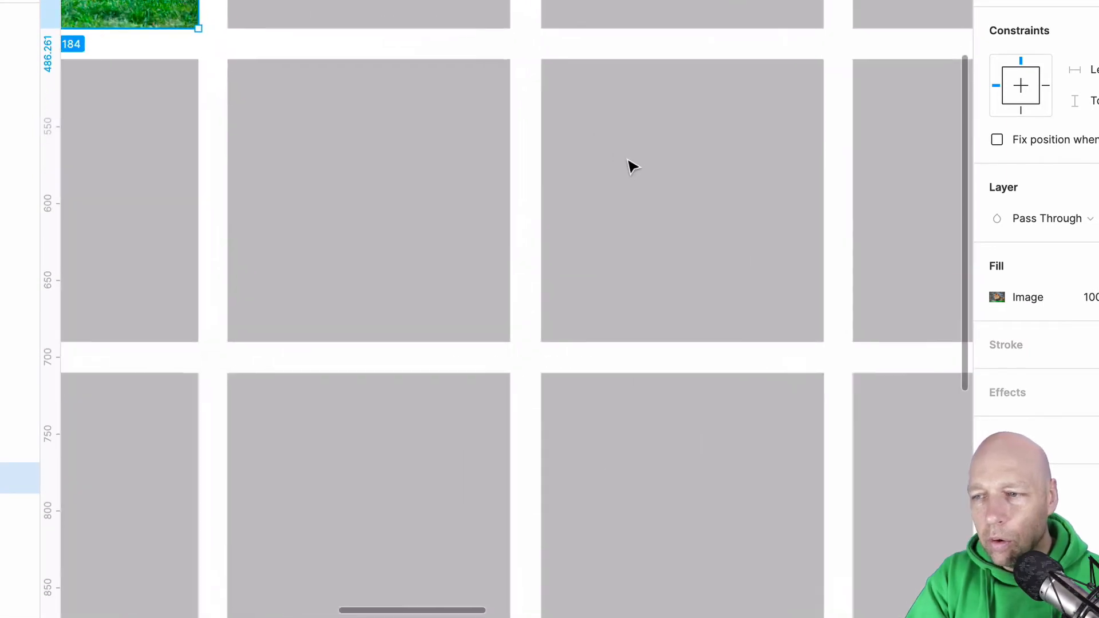
scroll(628, 160, "down", 1)
scroll(627, 160, "left", 7)
scroll(628, 160, "up", 3)
scroll(632, 166, "up", 2)
scroll(632, 166, "right", 1)
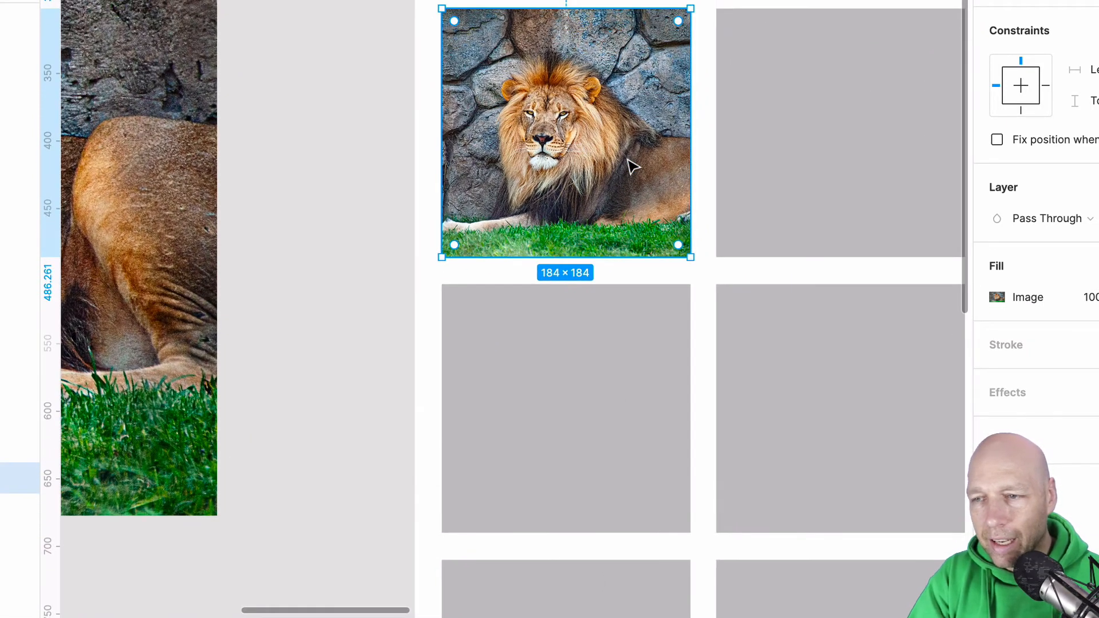
double_click(527, 60)
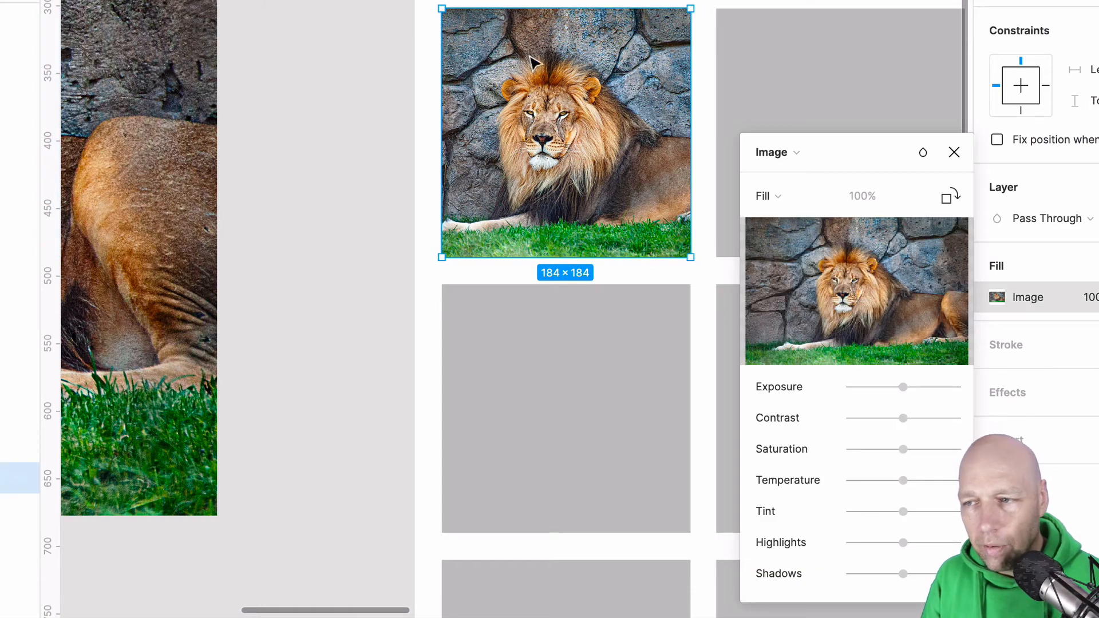
left_click(785, 197)
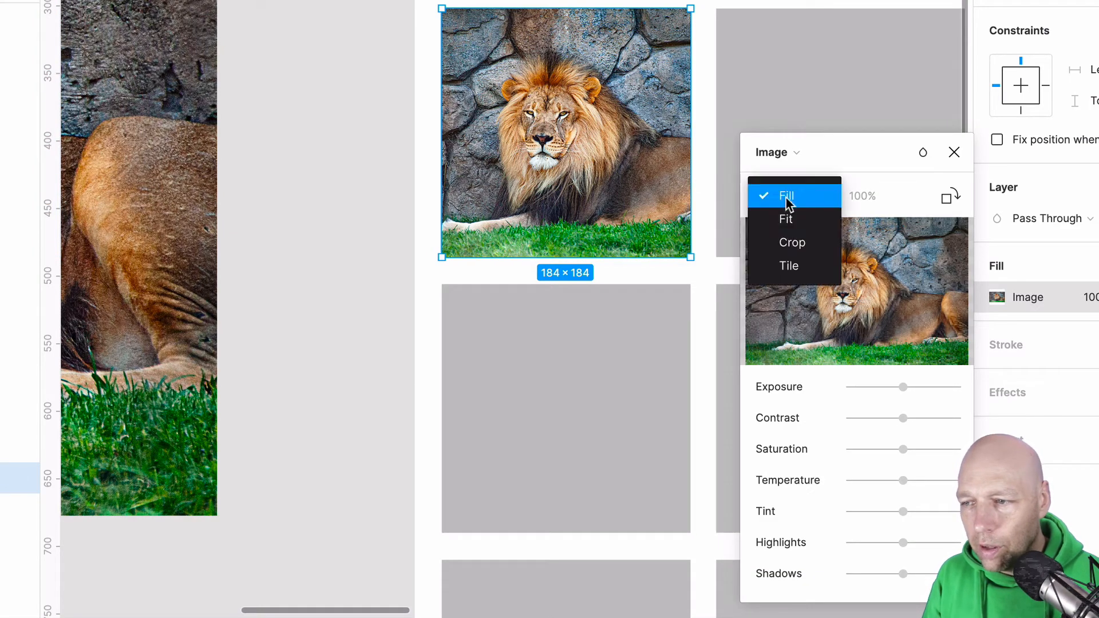
left_click(788, 245)
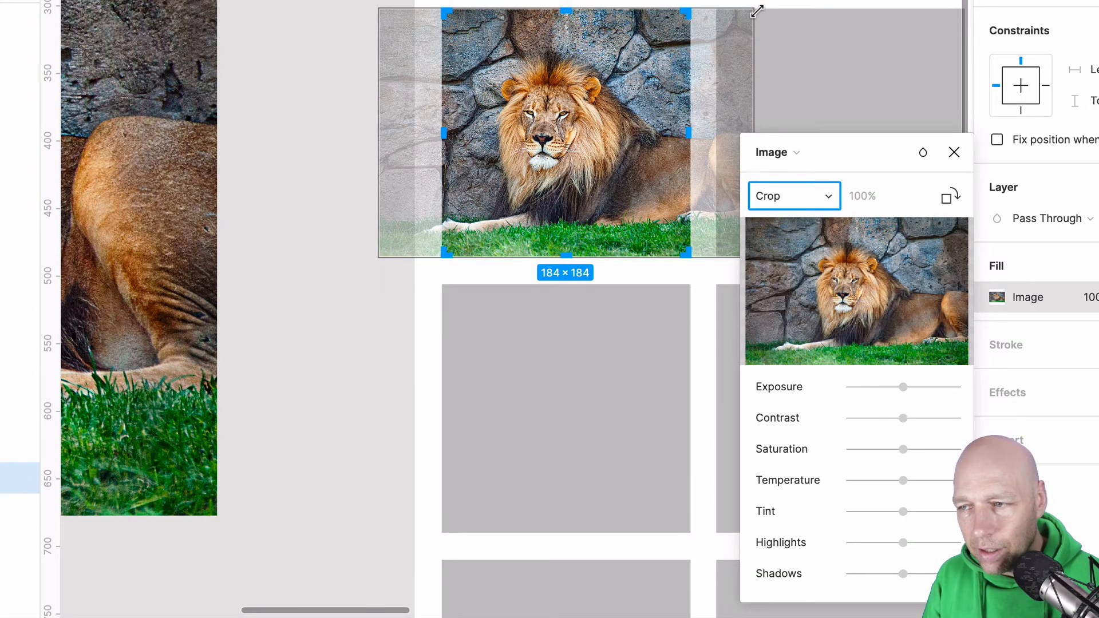
left_click_drag(756, 10, 846, 1)
left_click_drag(538, 128, 549, 110)
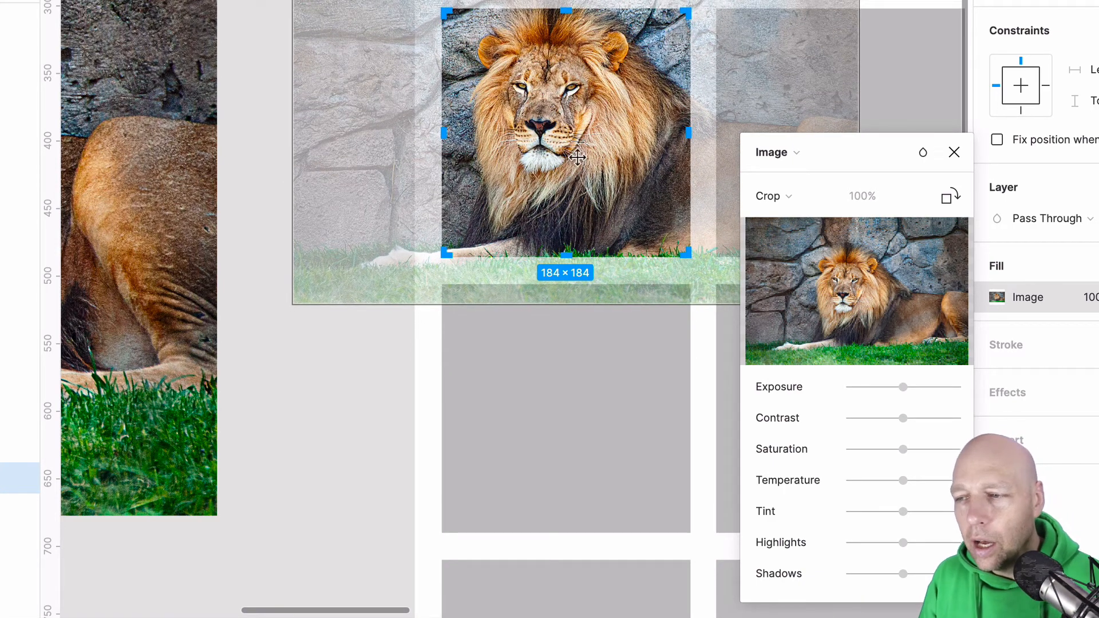
left_click(813, 201)
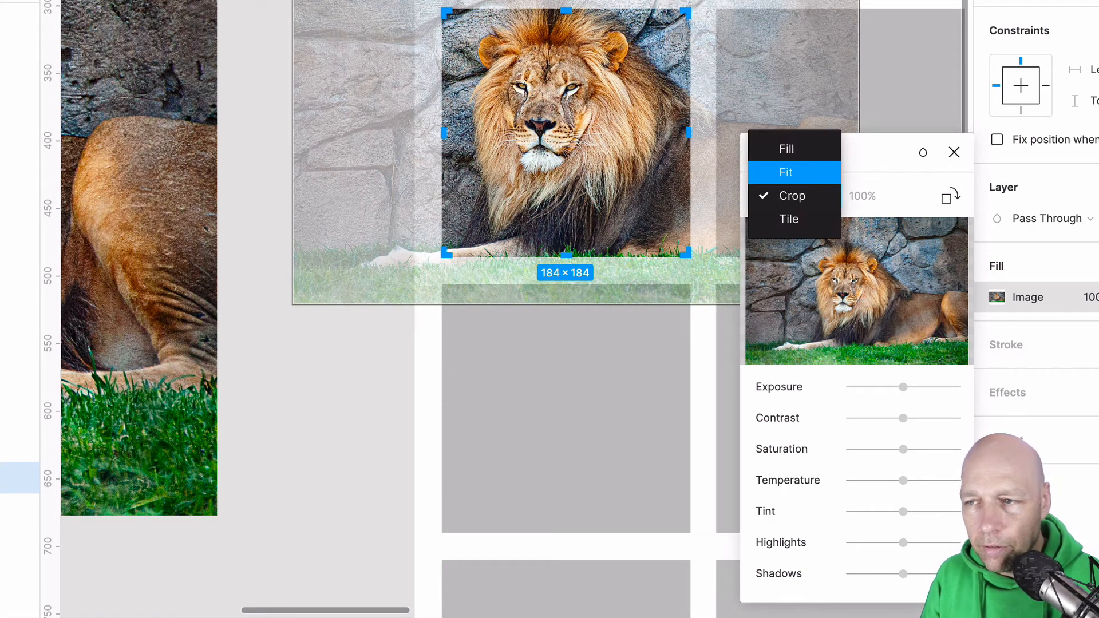
key("Escape")
key("Escape")
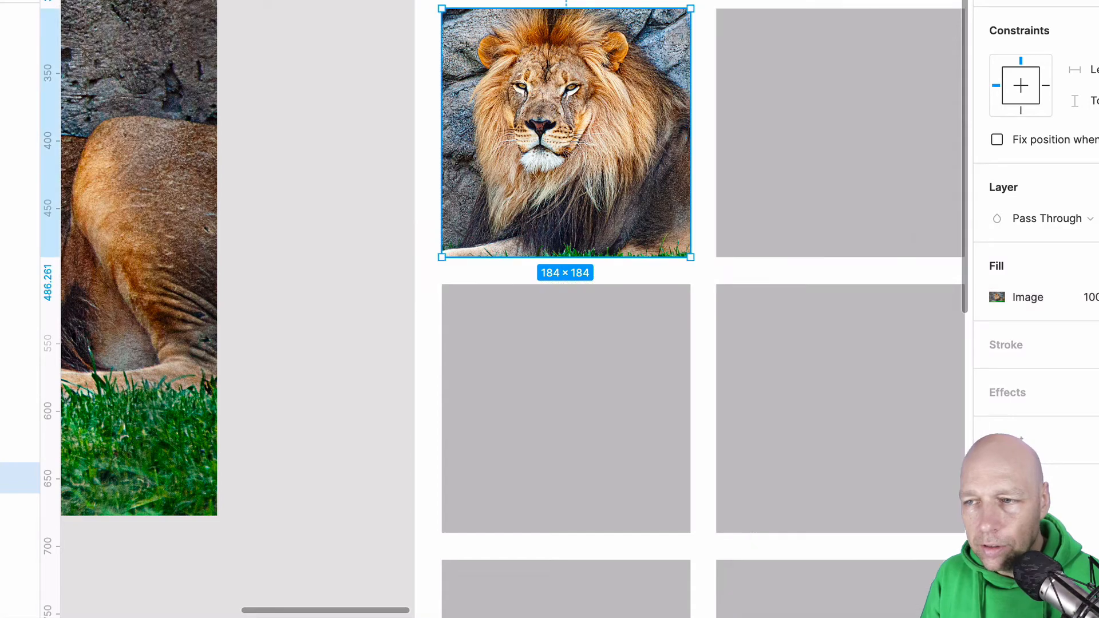
- Switch the lion rectangle's image fill to Tile and shrink the tile to about 3.7% scale
left_click(997, 297)
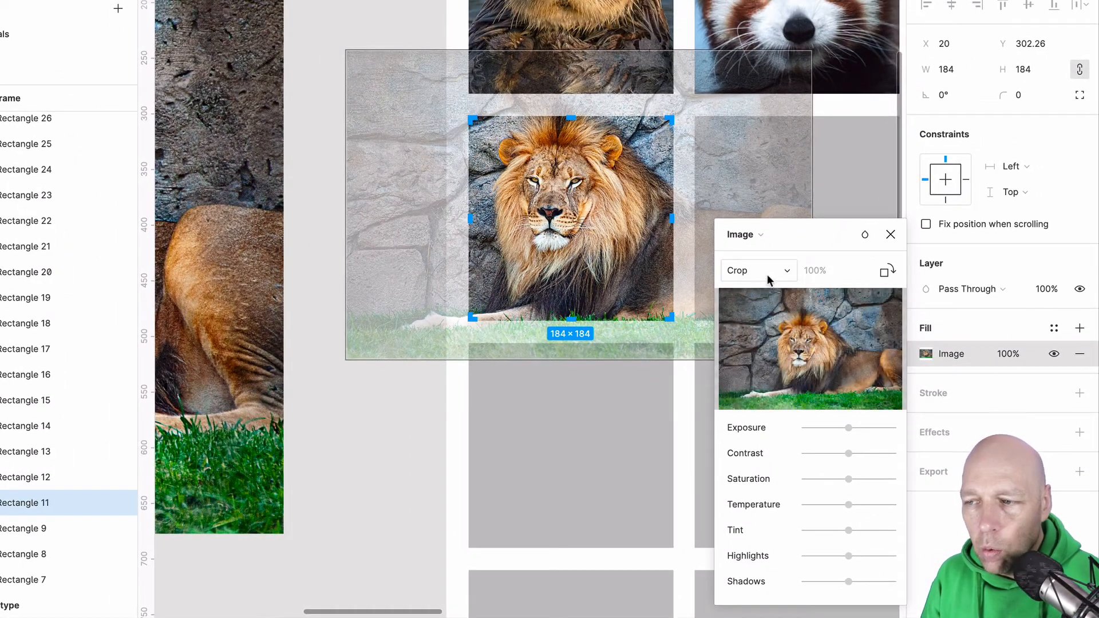
left_click(767, 277)
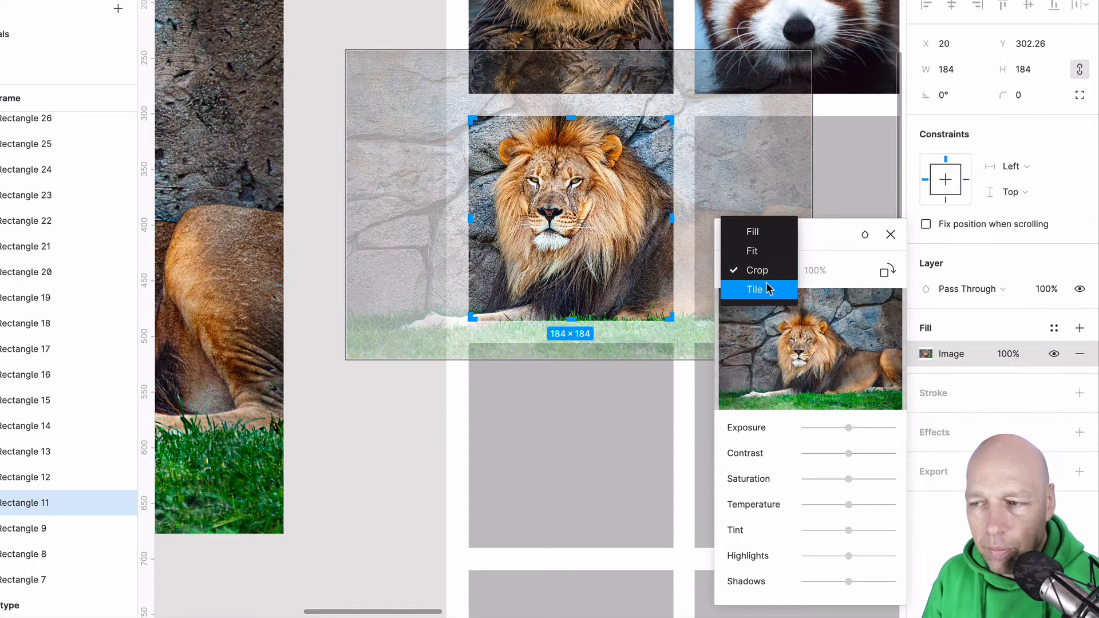
left_click(754, 288)
scroll(588, 240, "down", 5)
scroll(588, 241, "down", 3)
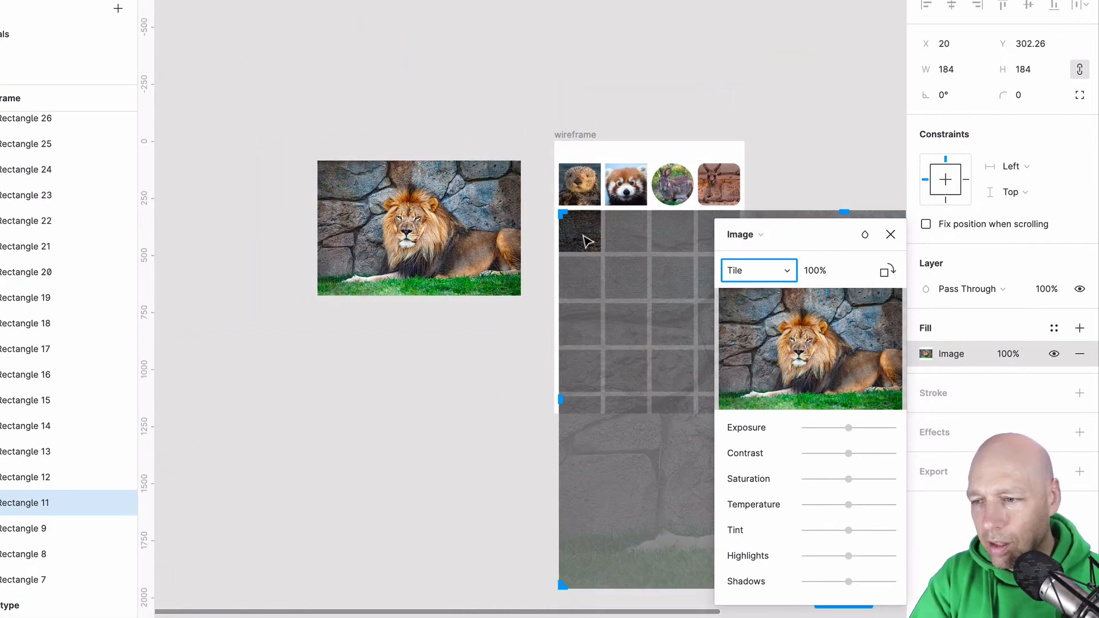
scroll(588, 240, "right", 10)
scroll(587, 240, "down", 5)
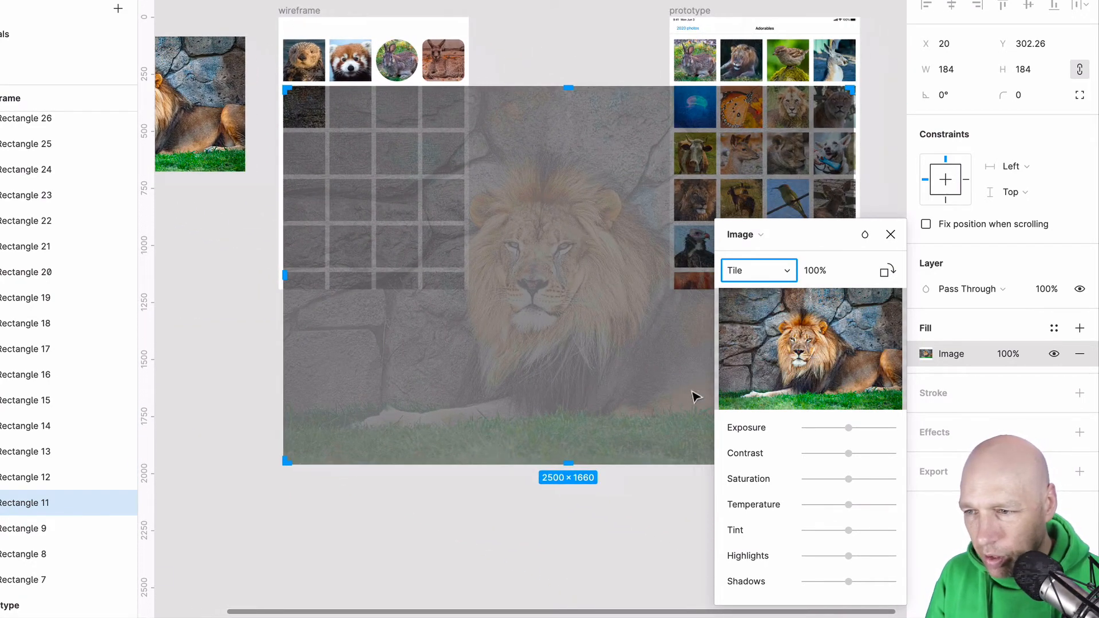
scroll(699, 205, "right", 5)
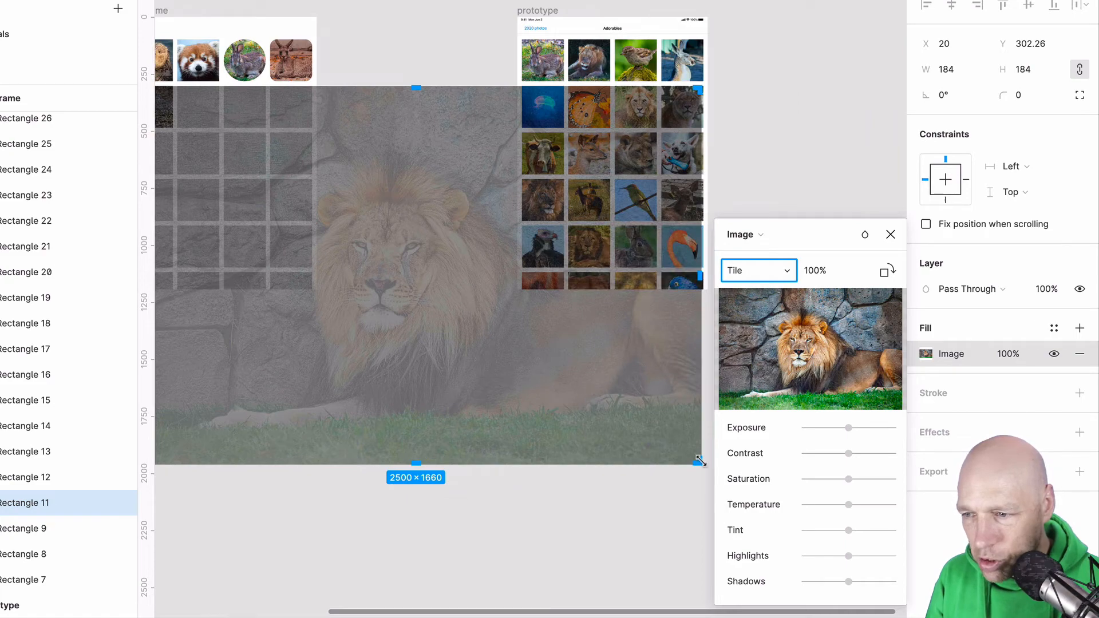
left_click_drag(699, 461, 150, 91)
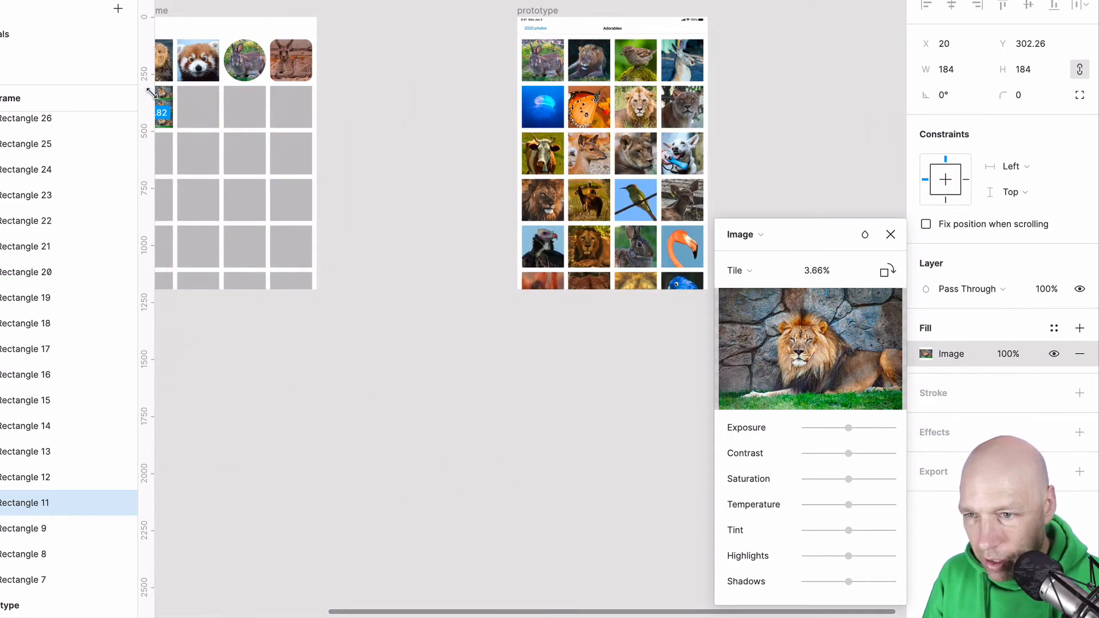
- Shrink the lion fill's tile to 2.16% scale, about 54 × 36, and finish editing the fill
scroll(200, 114, "left", 6)
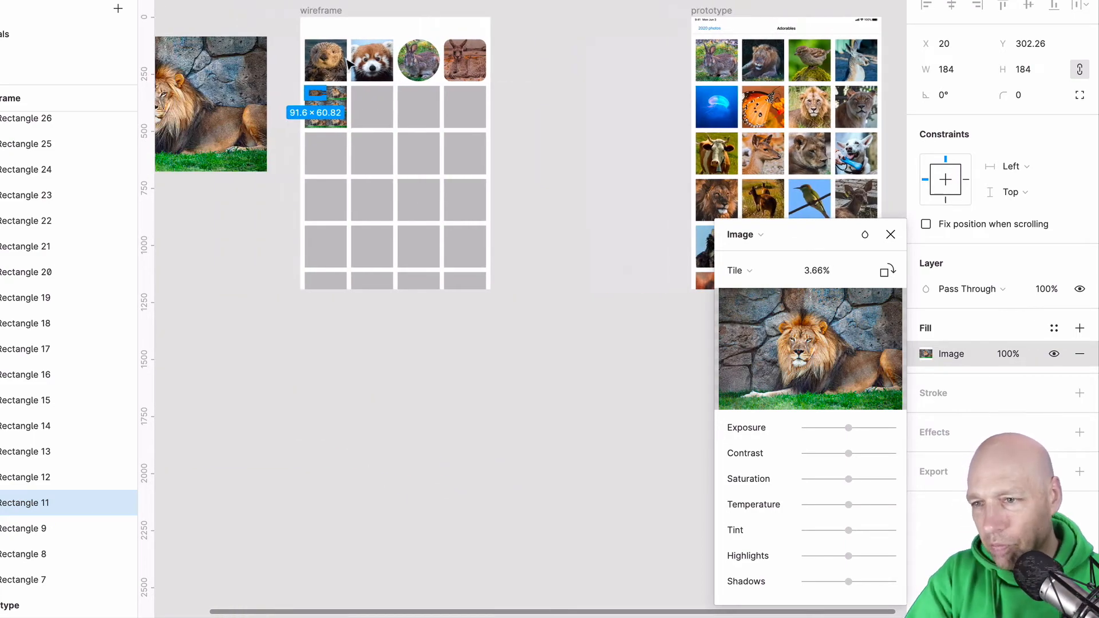
scroll(312, 106, "up", 10)
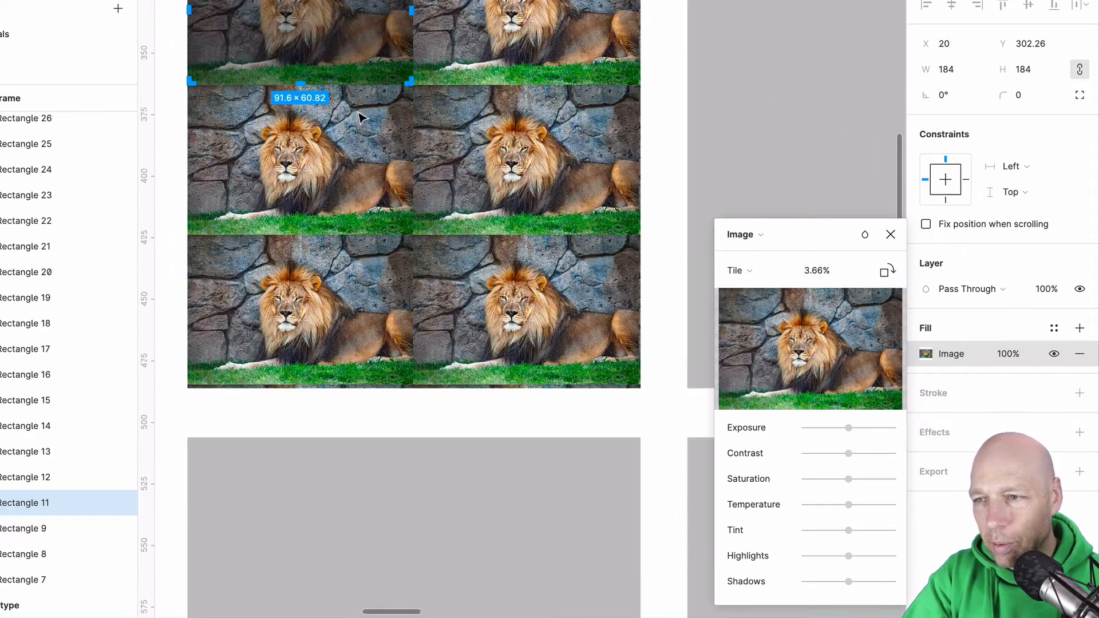
scroll(360, 118, "up", 2)
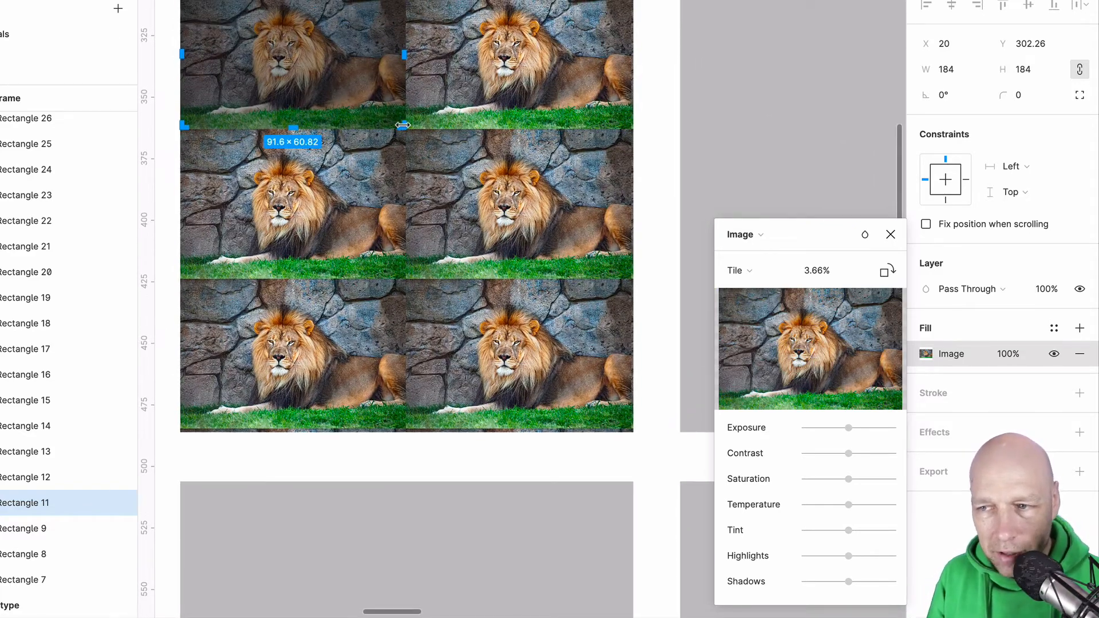
left_click_drag(402, 124, 312, 64)
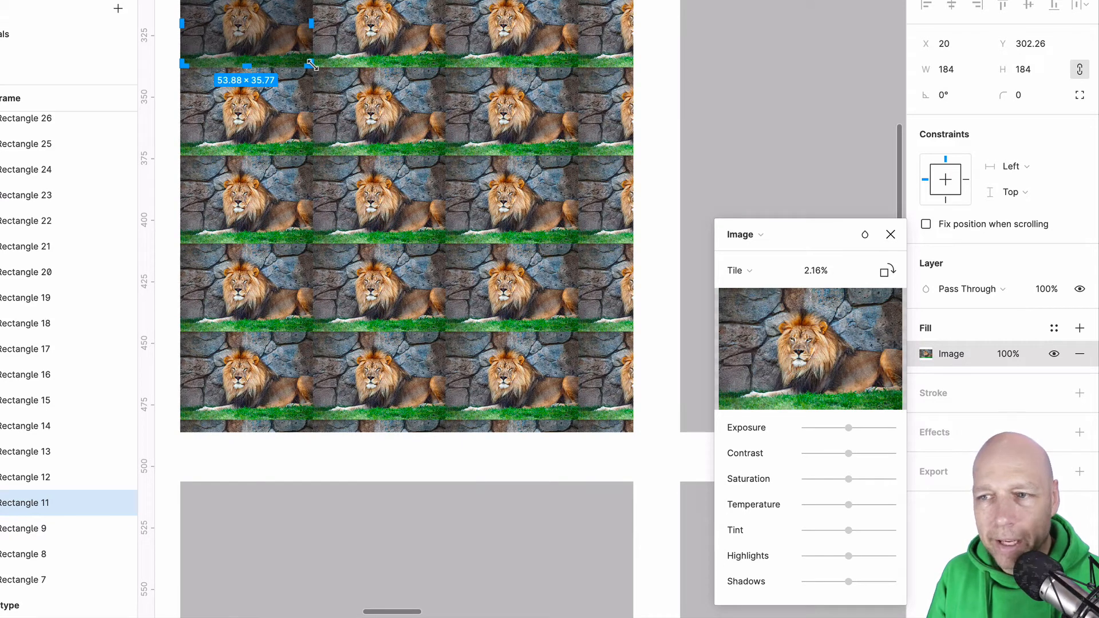
scroll(312, 64, "left", 5)
scroll(312, 64, "up", 2)
key("Escape")
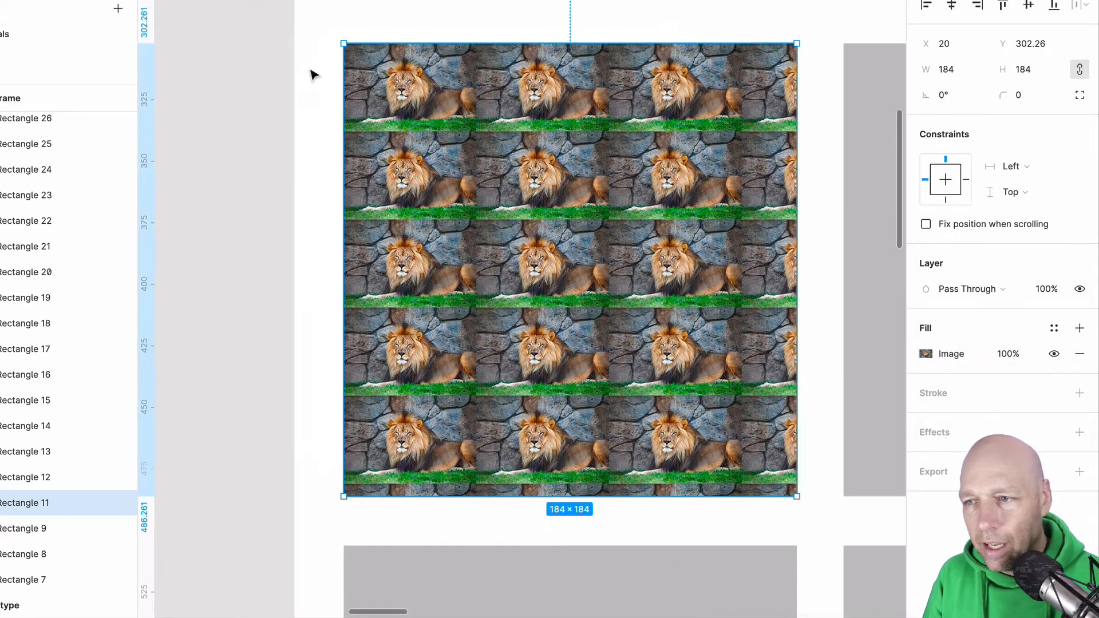
left_click(278, 77)
left_click(405, 108)
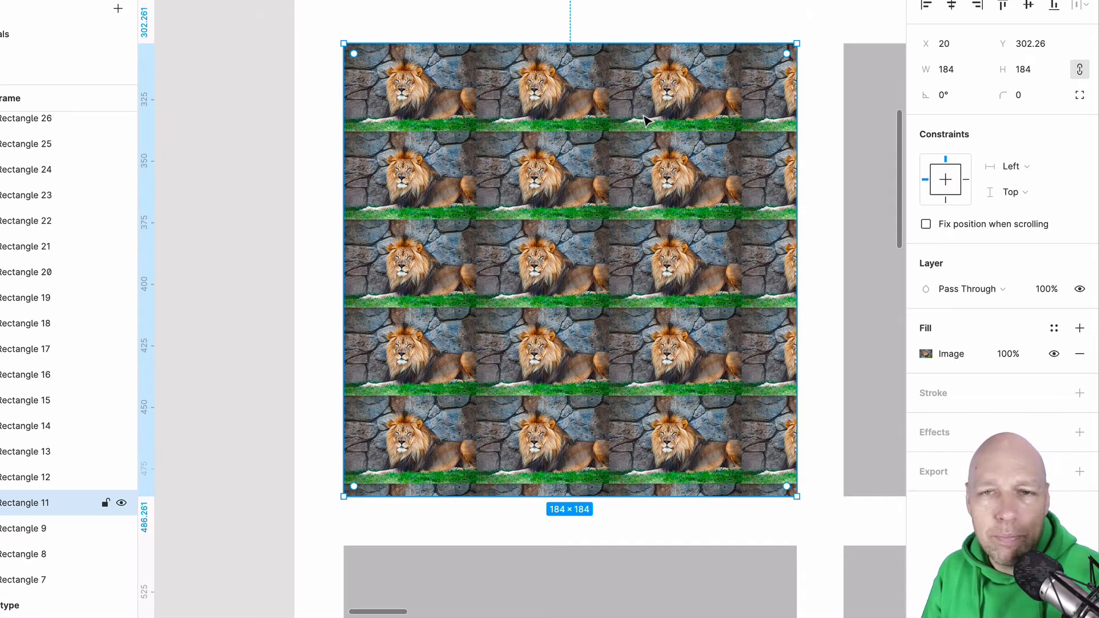
- Try Fit on the lion rectangle's image fill and settle on the Fill mode
left_click(925, 354)
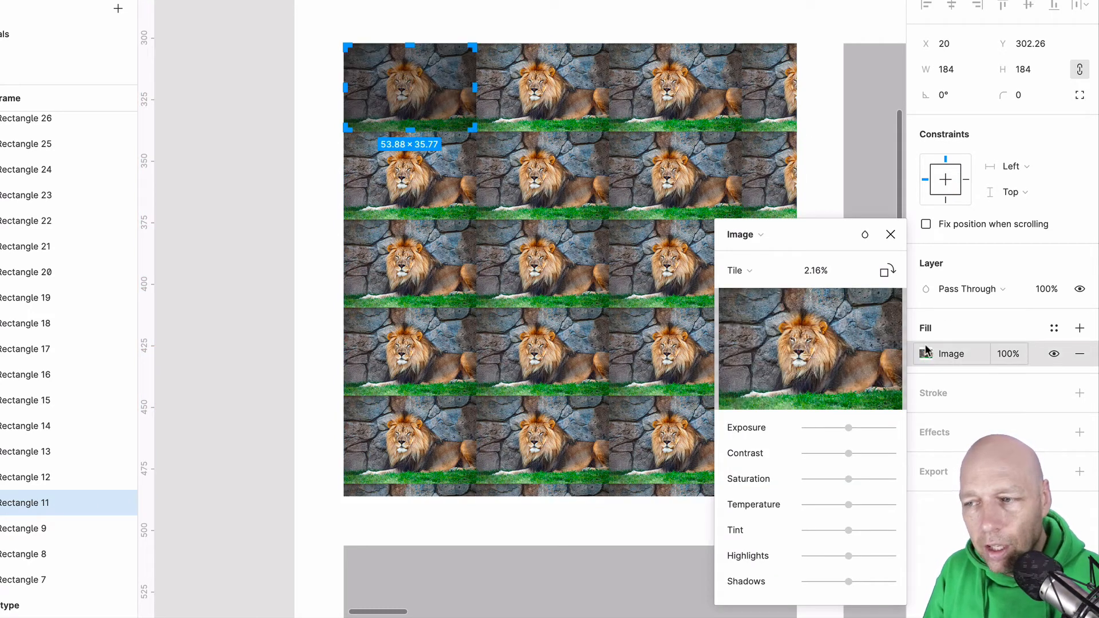
left_click(740, 270)
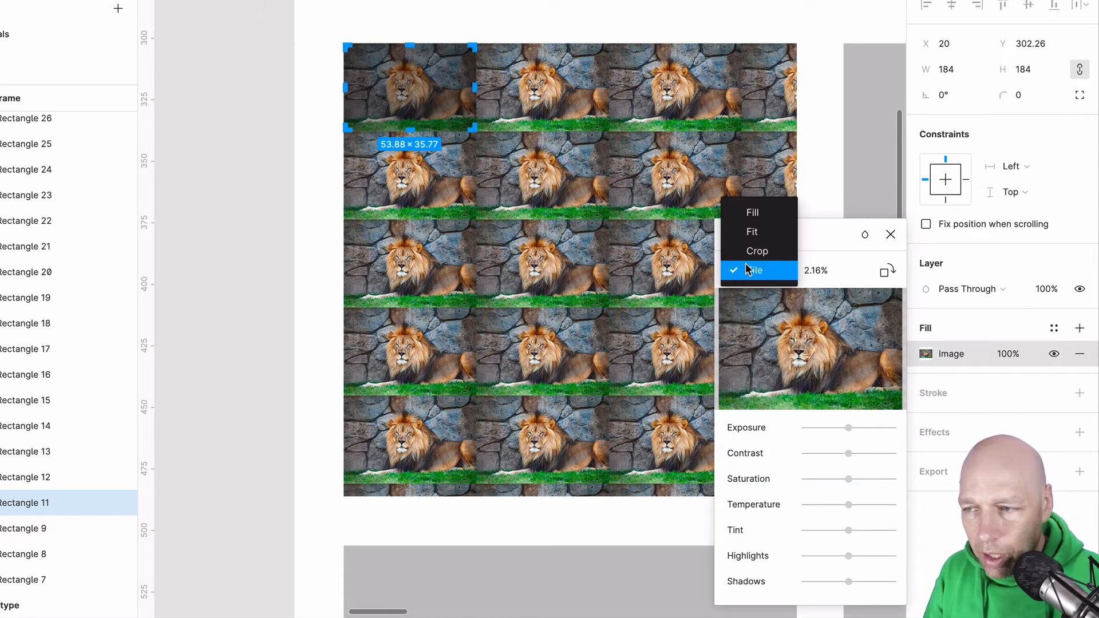
left_click(763, 233)
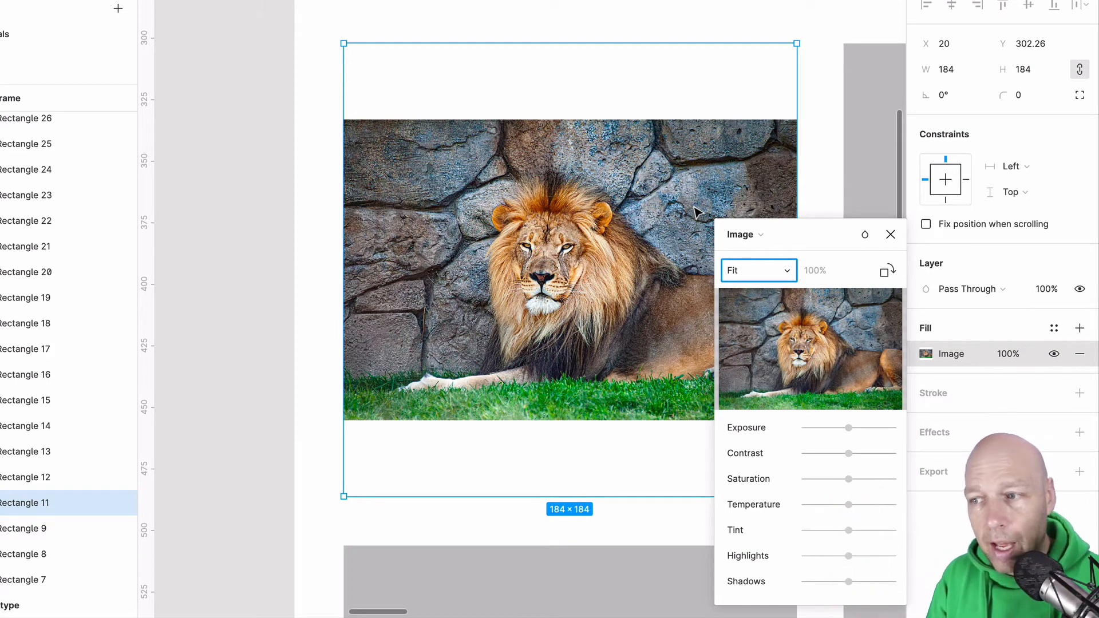
left_click(768, 269)
left_click(768, 250)
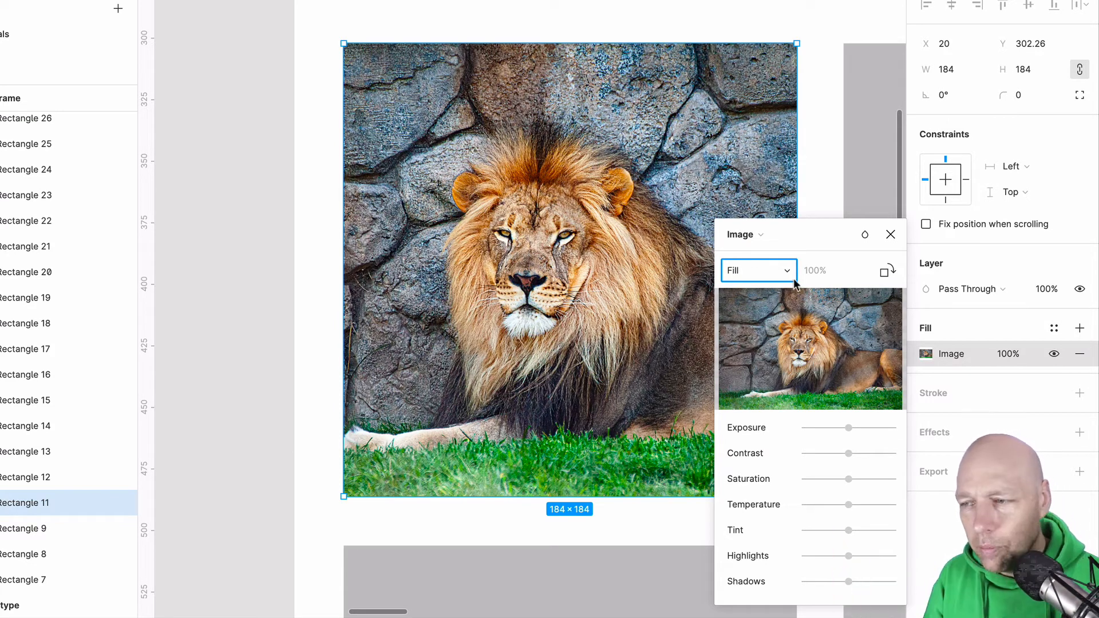
- Raise the lion fill's contrast, lift its highlights slightly, lower its shadows to the minimum and finish editing the fill
scroll(691, 280, "right", 4)
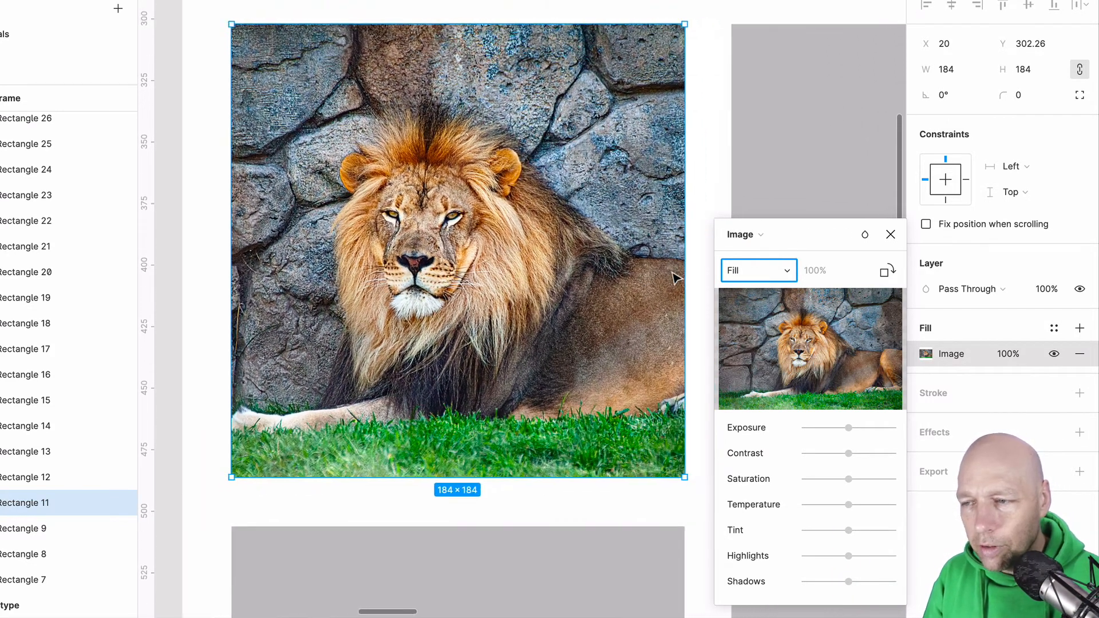
left_click_drag(847, 428, 824, 531)
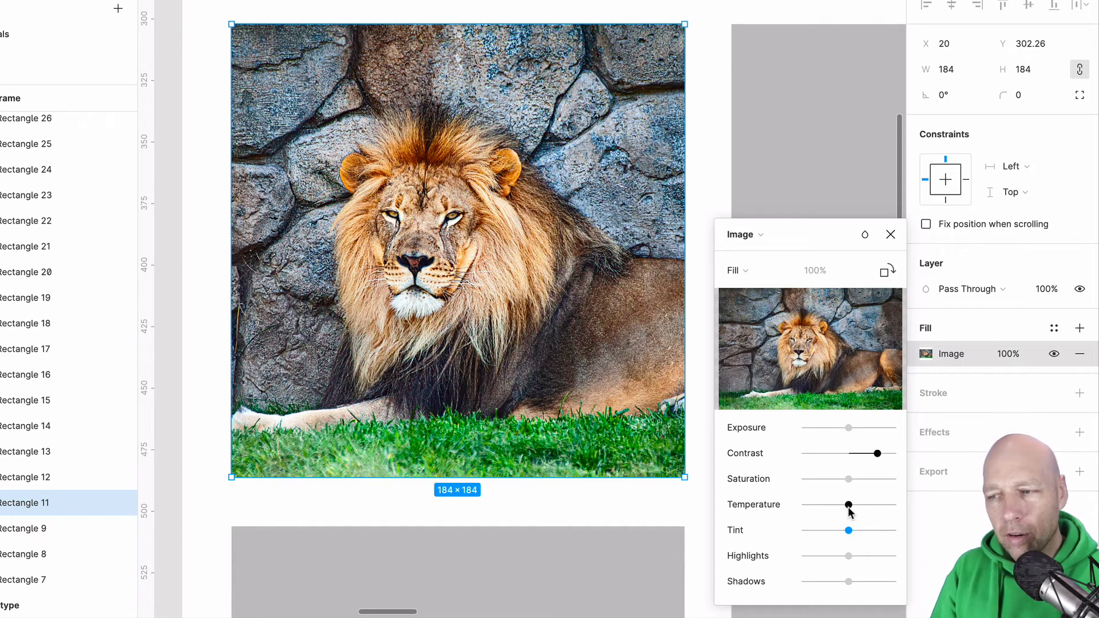
left_click_drag(847, 529, 792, 584)
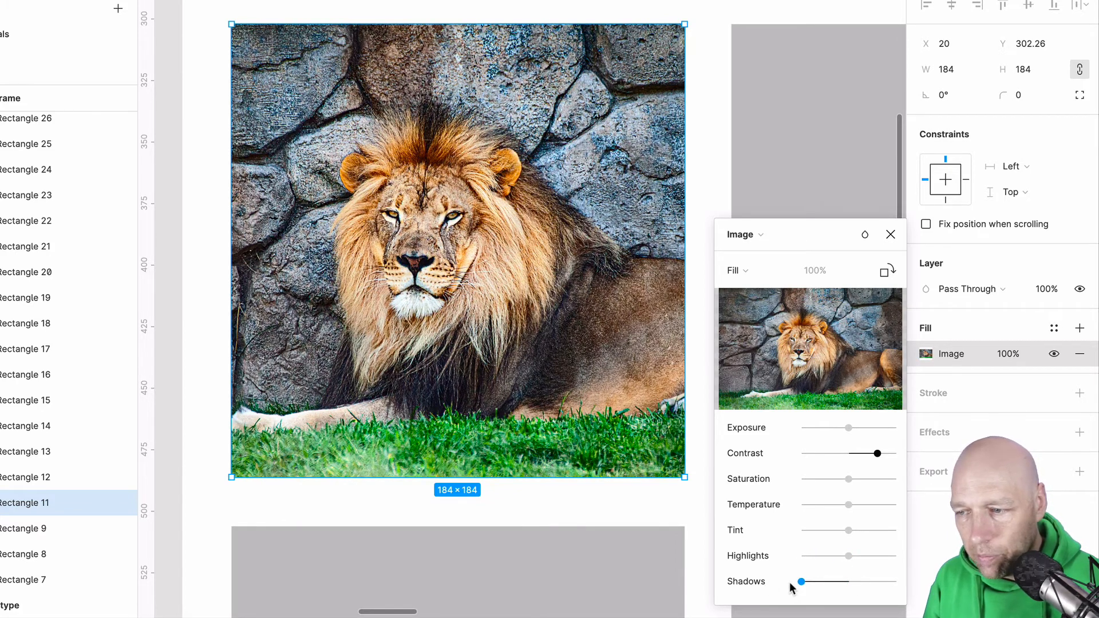
mouse_move(848, 556)
left_mouse_down()
mouse_move(874, 557)
mouse_move(864, 556)
left_mouse_up()
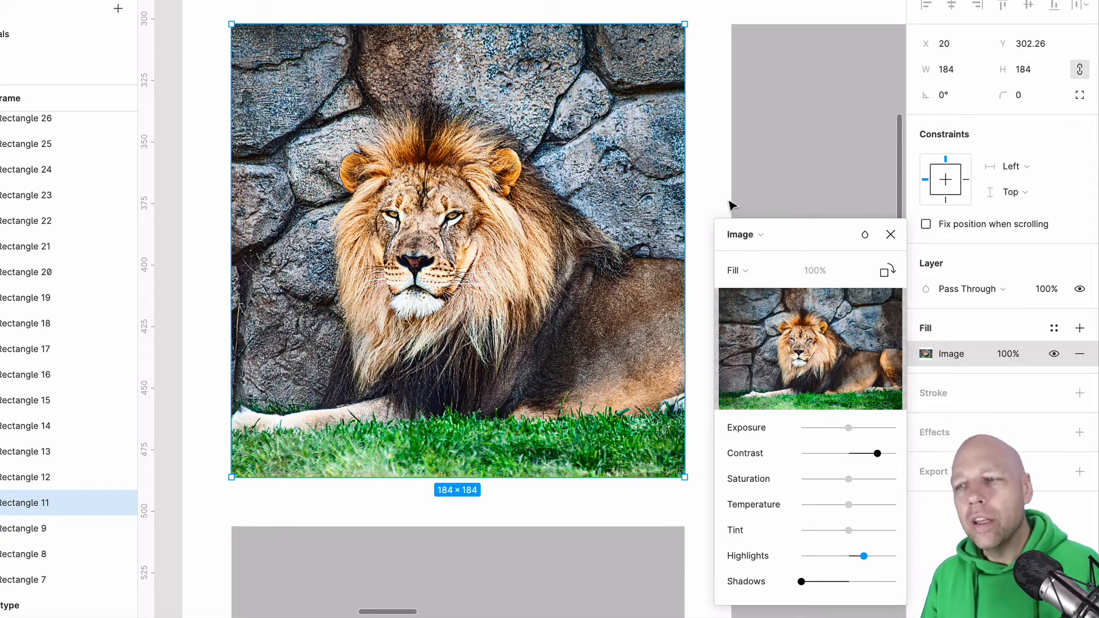
scroll(724, 195, "down", 1)
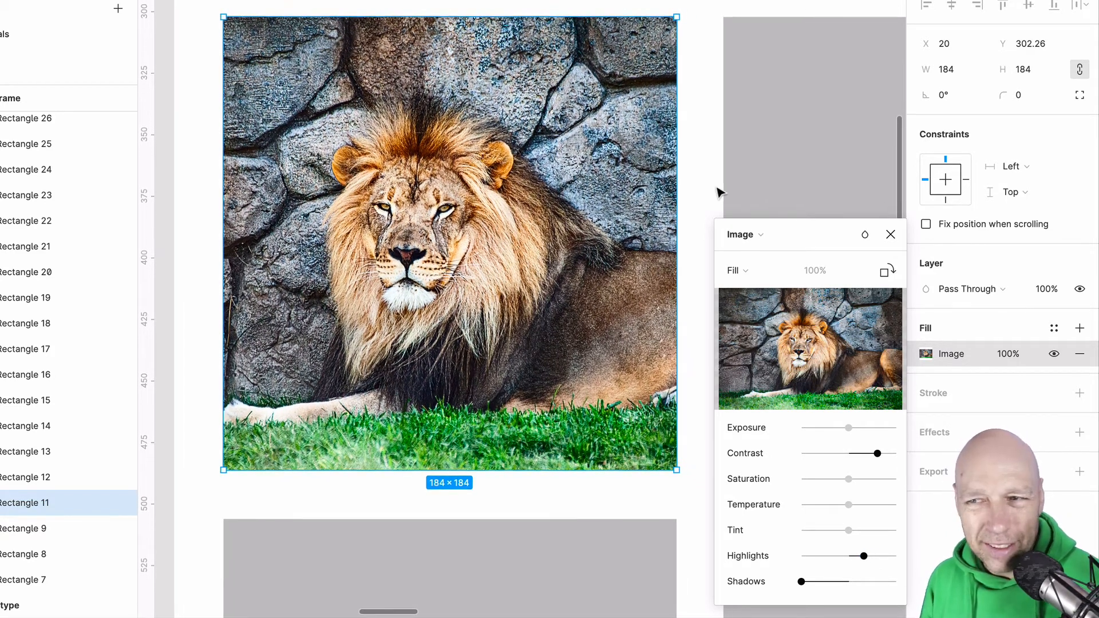
key("Escape")
scroll(720, 192, "up", 1)
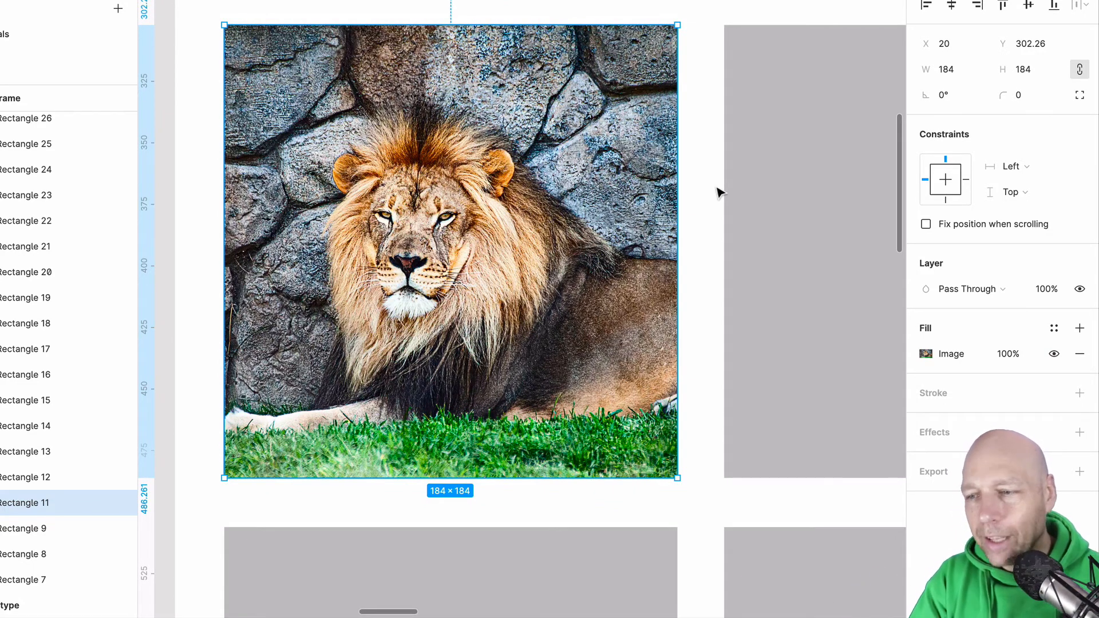
- Delete the large lion photo from the canvas beside the wireframe
scroll(720, 192, "down", 5)
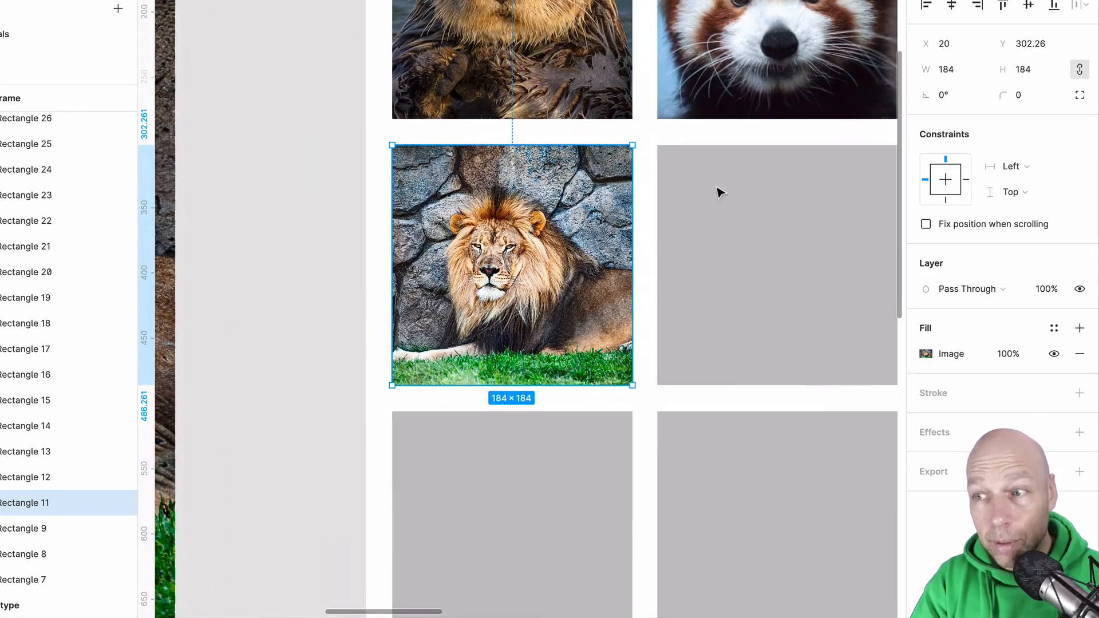
scroll(719, 193, "down", 5)
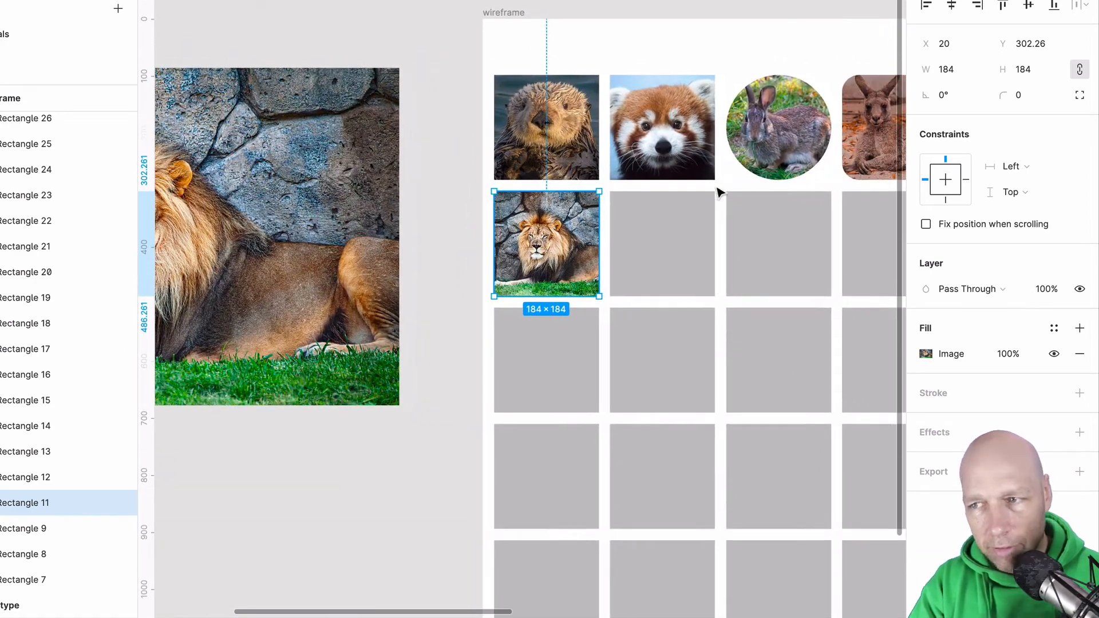
scroll(720, 192, "down", 4)
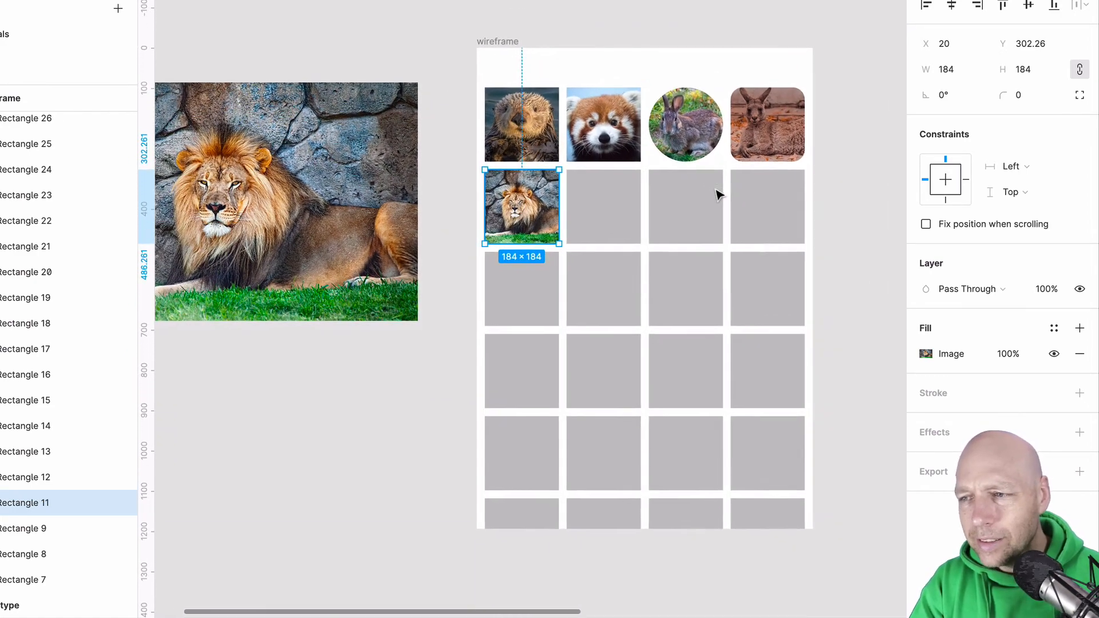
left_click(269, 154)
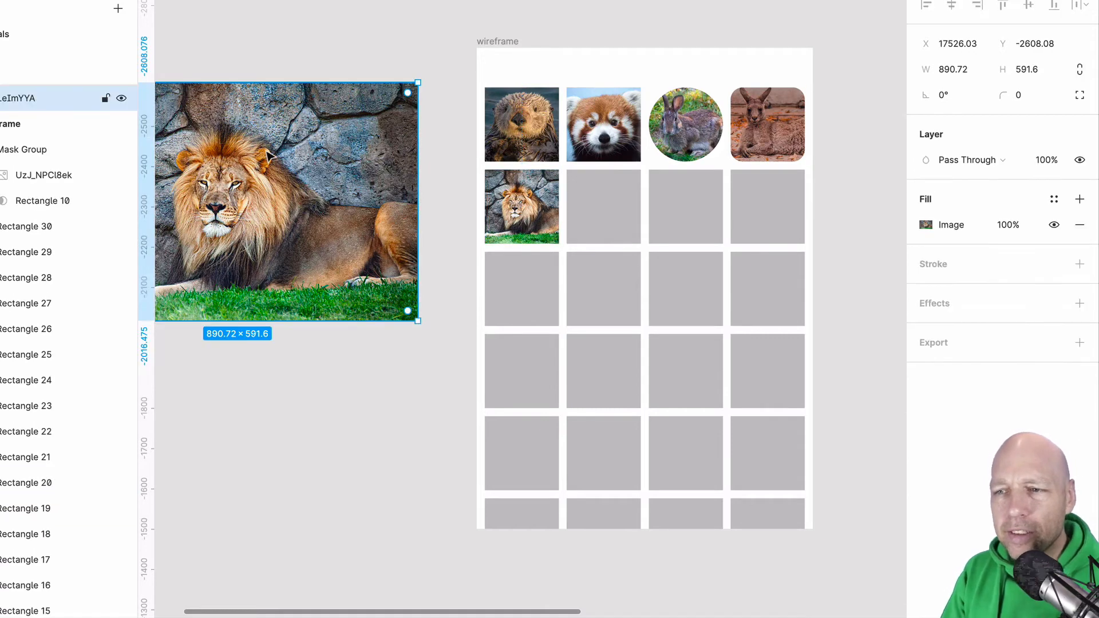
key("Delete")
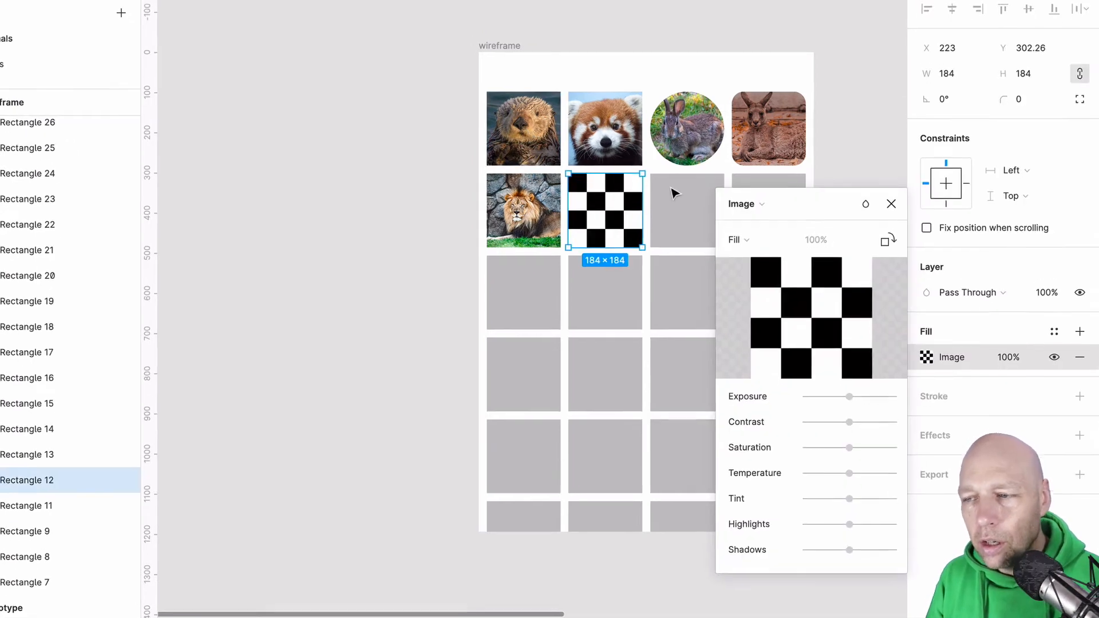
- Fill the third rectangle in the wireframe's second row with the zebra image file using Place image
left_click(673, 189)
left_click(673, 189)
left_click(134, 15)
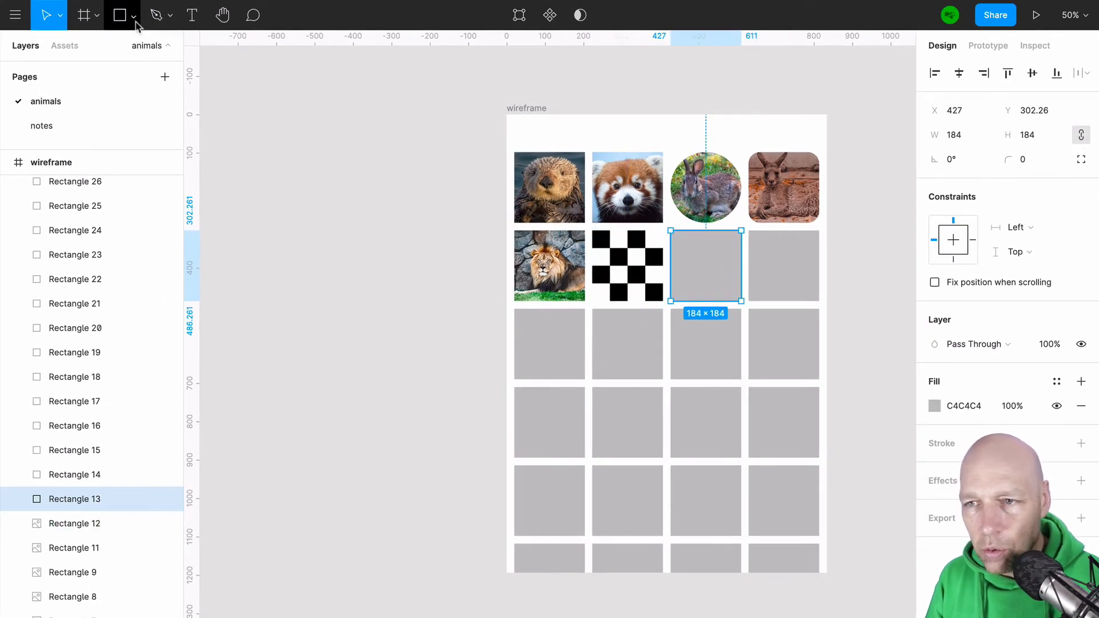
left_click(136, 157)
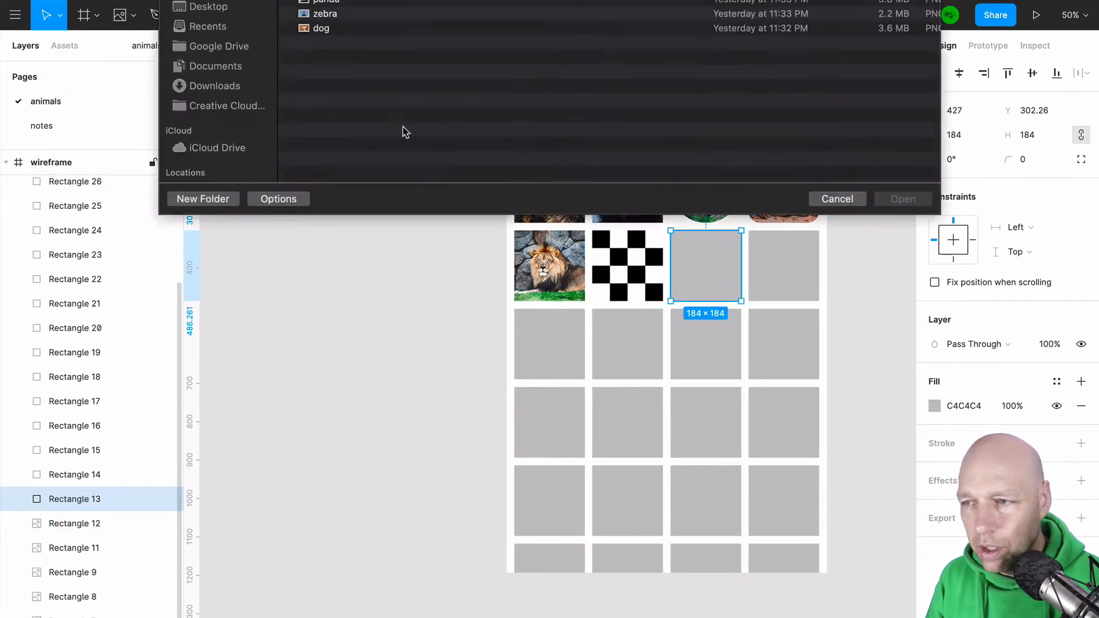
double_click(321, 58)
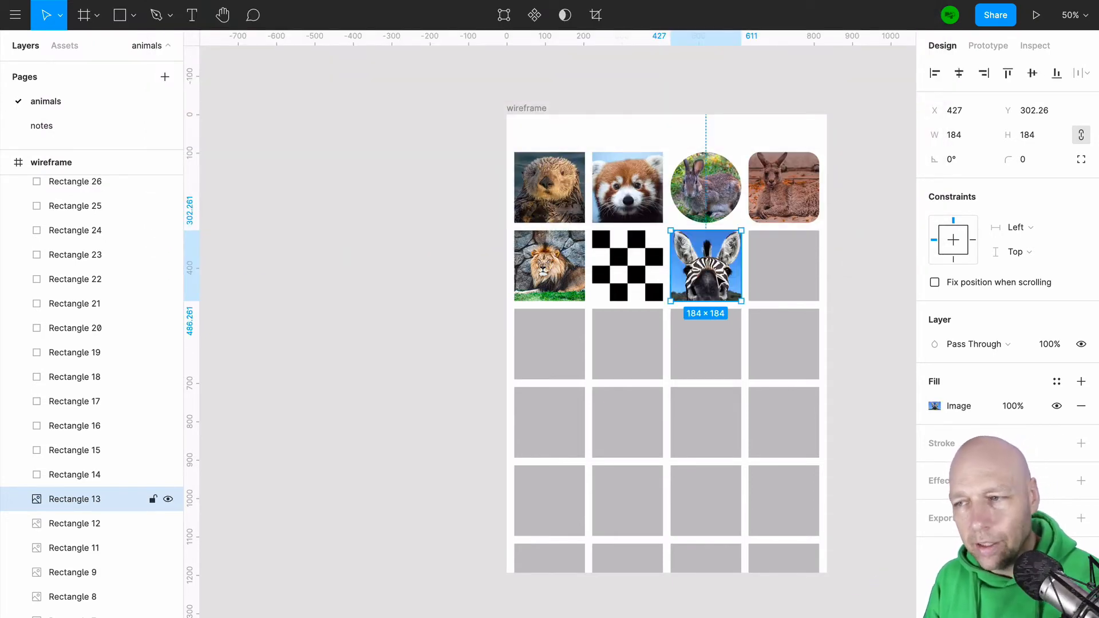
- Show the layout grid over the prototype frame's photo grid
left_click(724, 181)
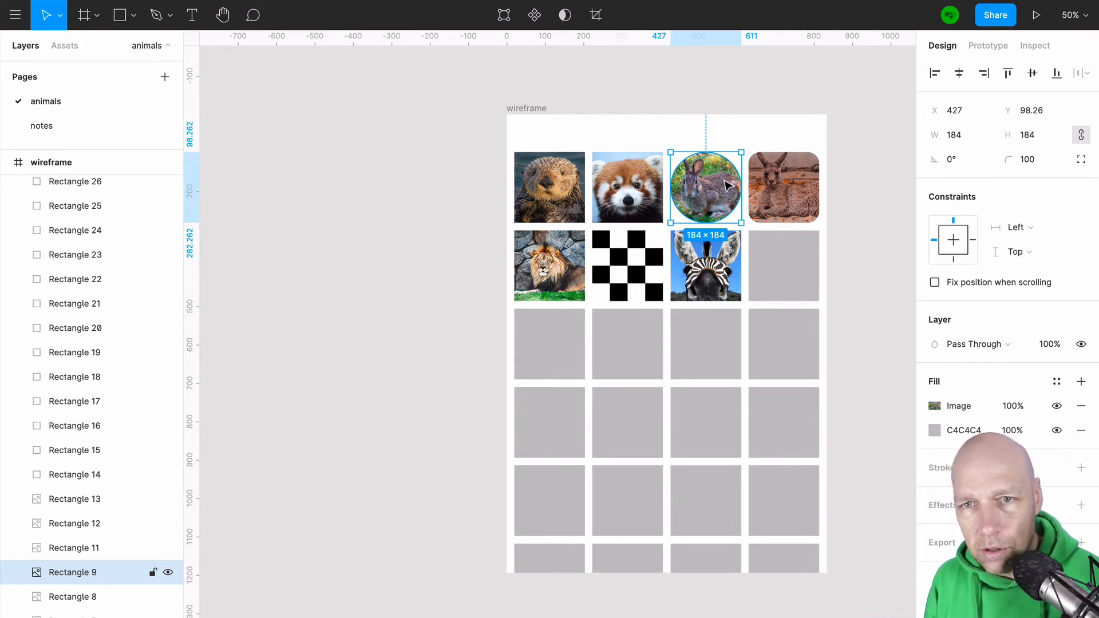
scroll(727, 184, "right", 10)
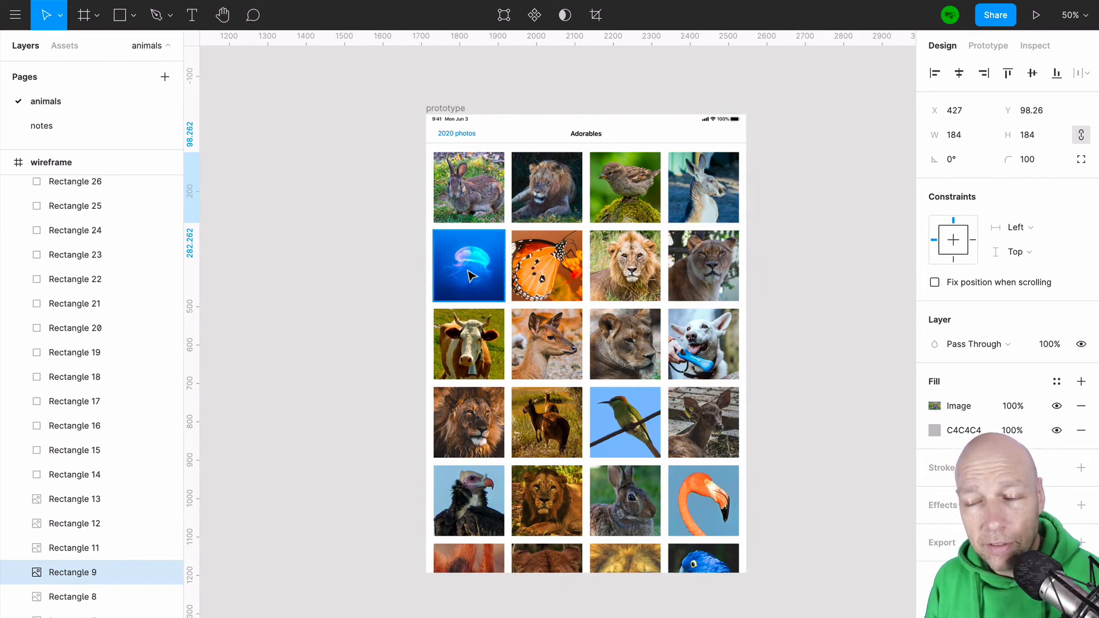
scroll(471, 277, "up", 5)
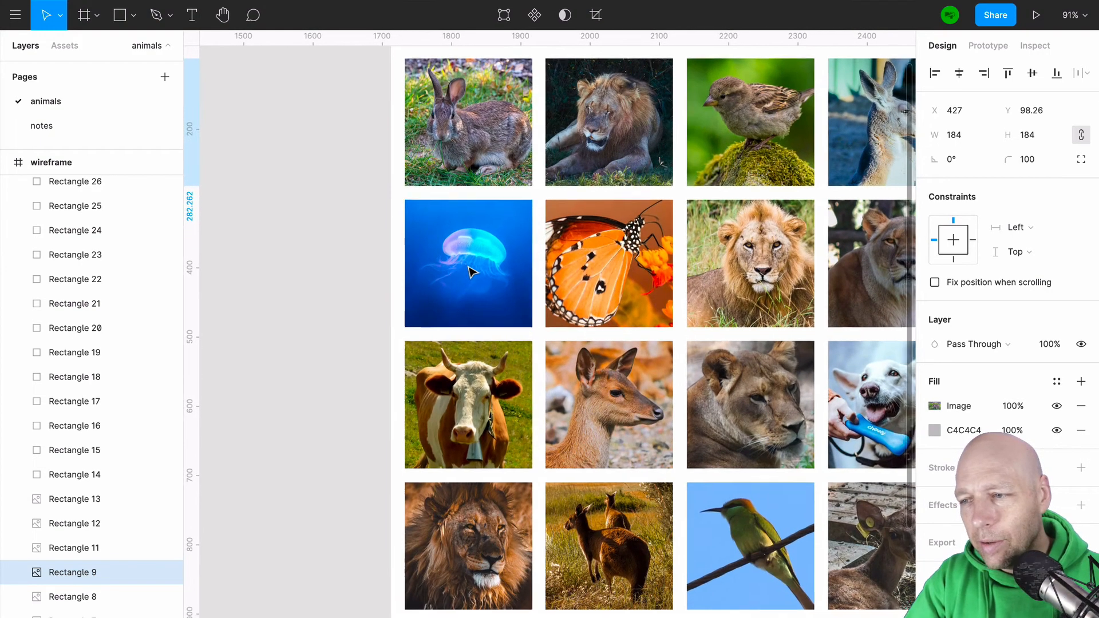
scroll(554, 286, "down", 3)
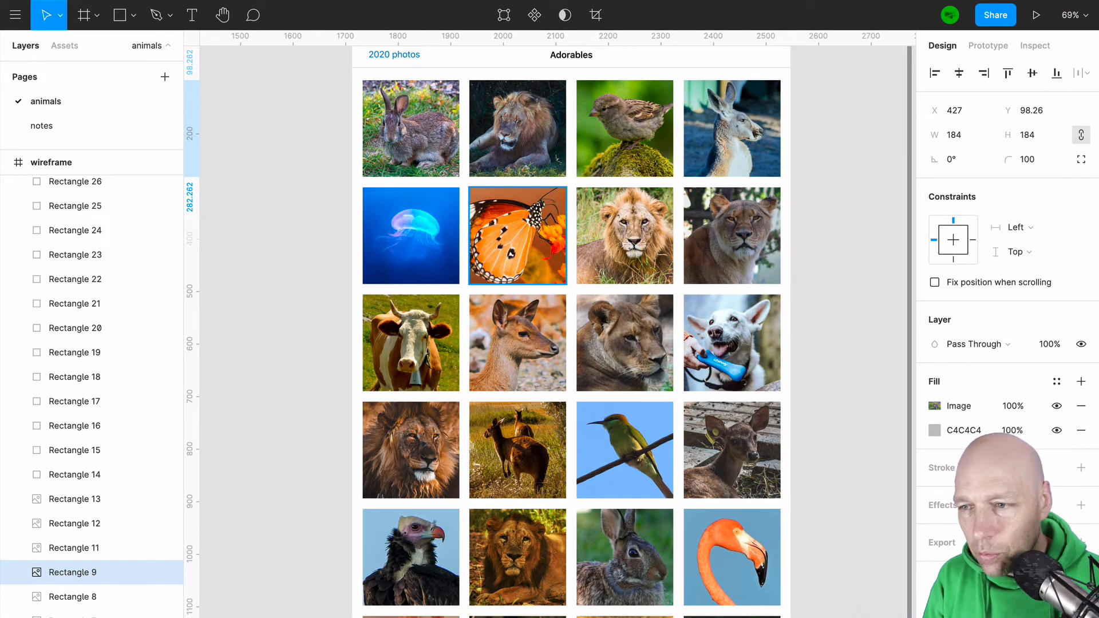
key("ctrl+g")
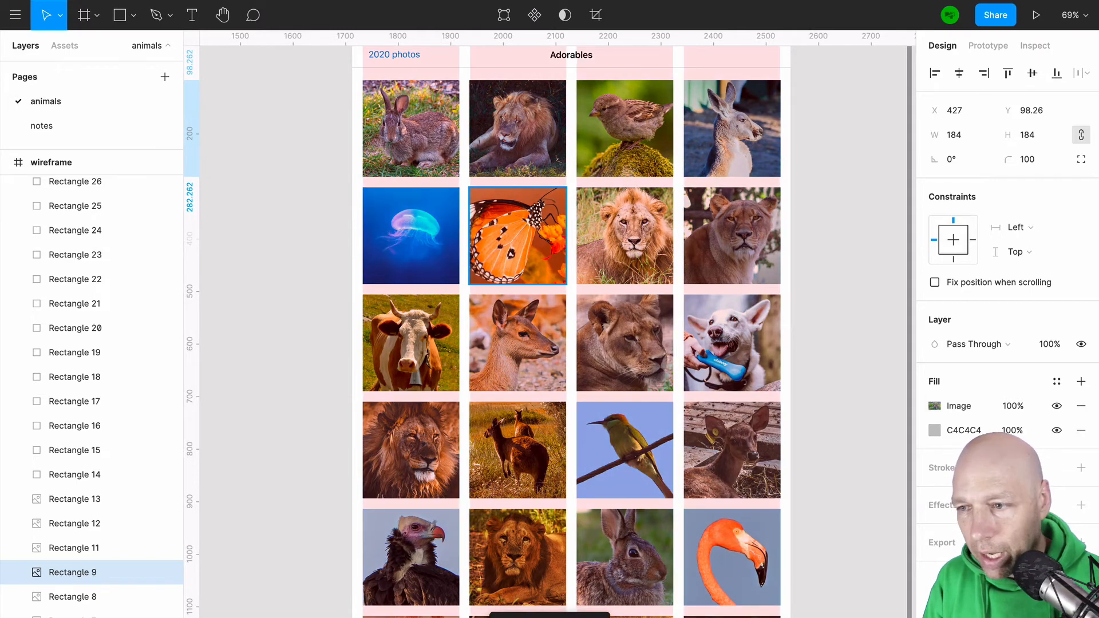
- Enlarge the jellyfish mask group in the prototype to 591 × 592, spanning three columns and three rows, and deselect it
left_click(438, 240)
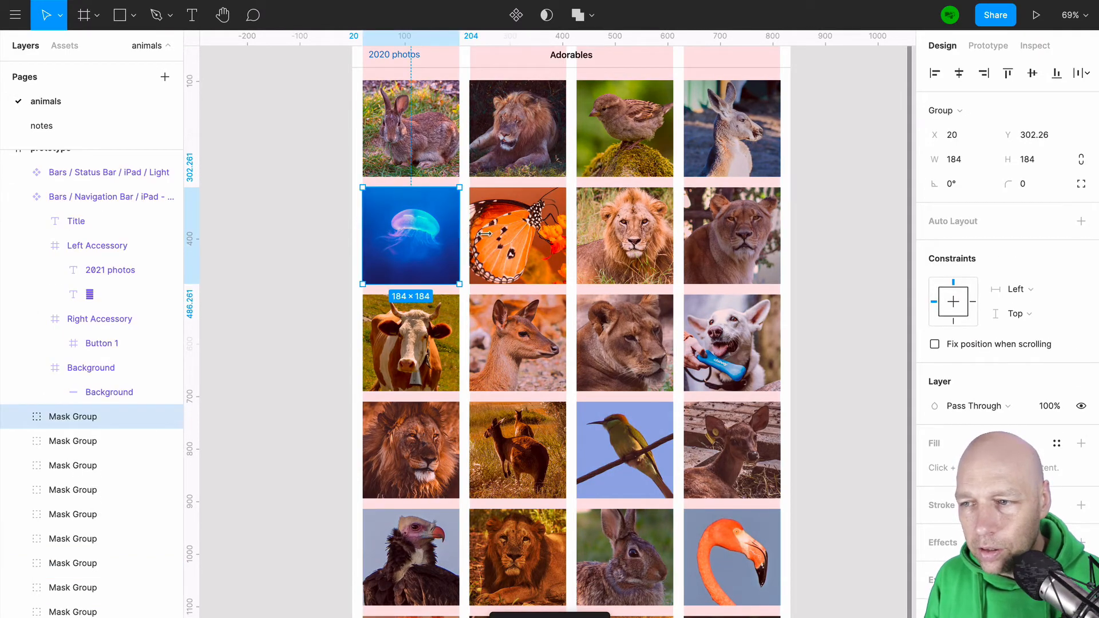
left_click_drag(485, 233, 674, 235)
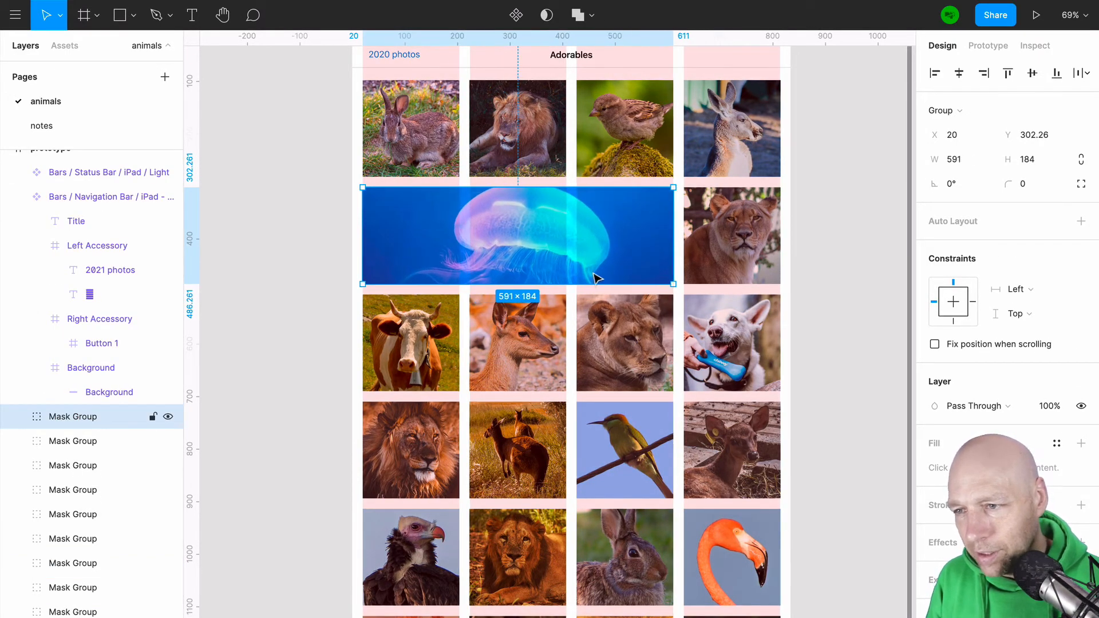
left_click_drag(575, 295, 581, 497)
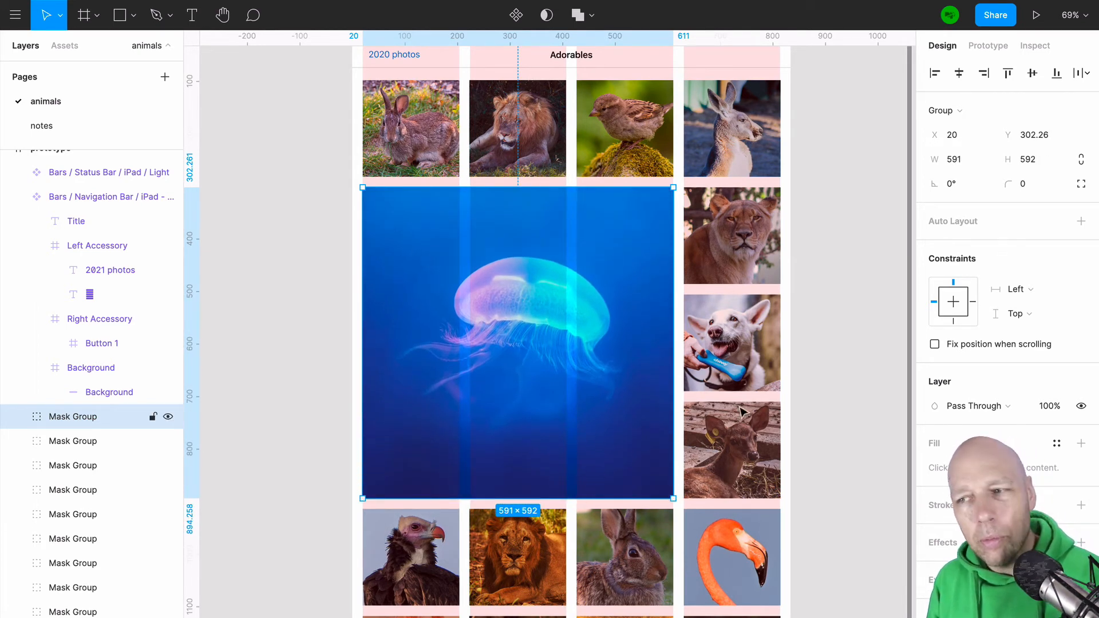
left_click(834, 372)
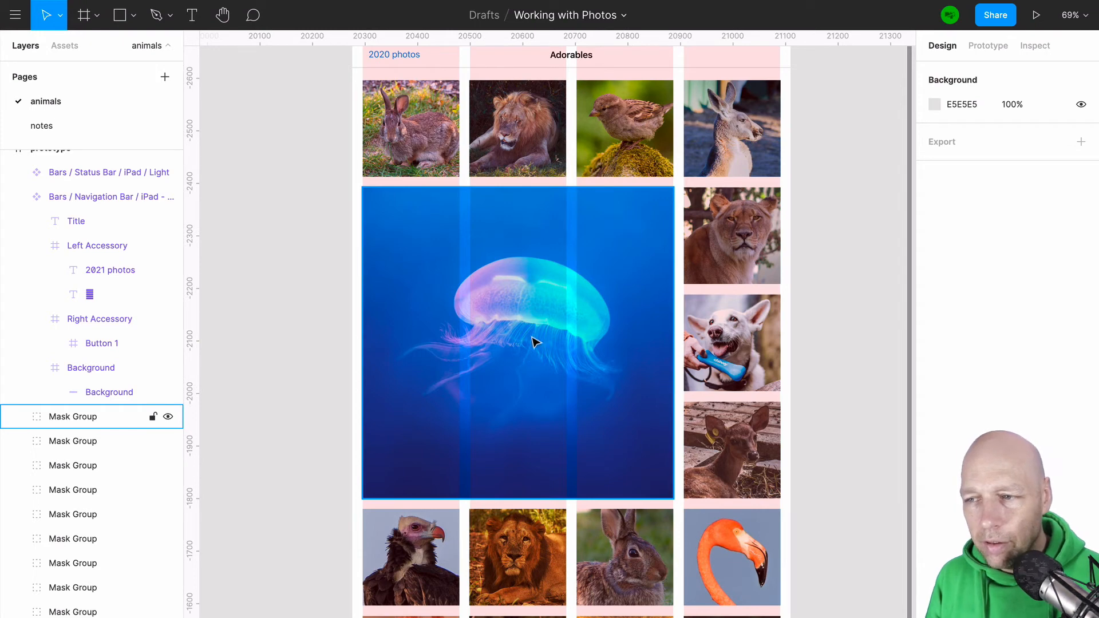
- Select the jellyfish photo inside its mask group and switch its image fill to Crop mode
double_click(532, 318)
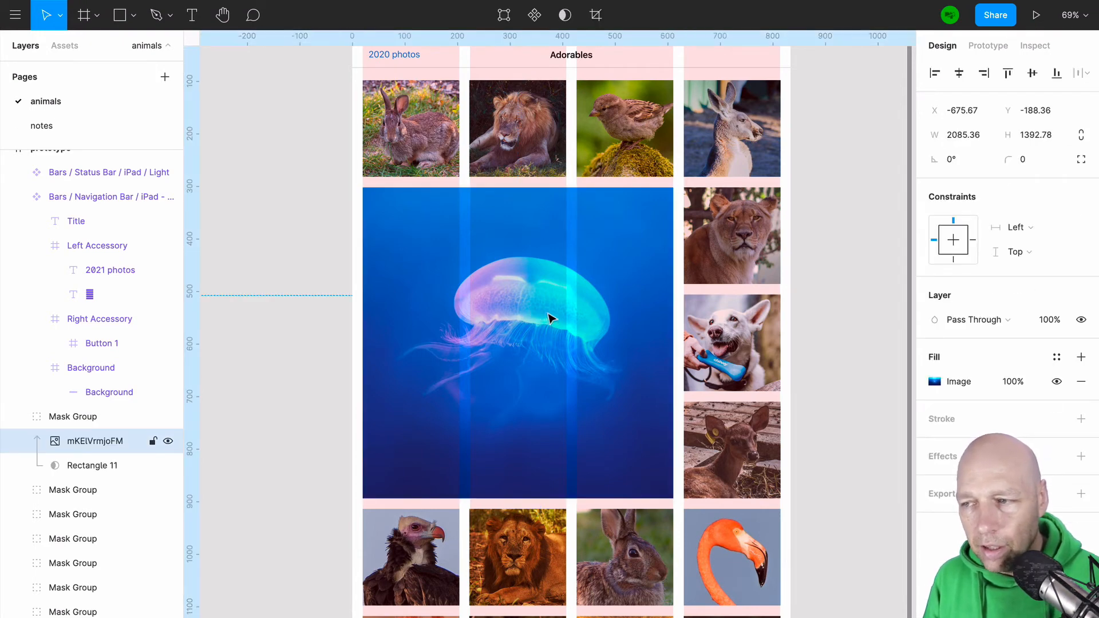
left_click(934, 381)
left_click(752, 327)
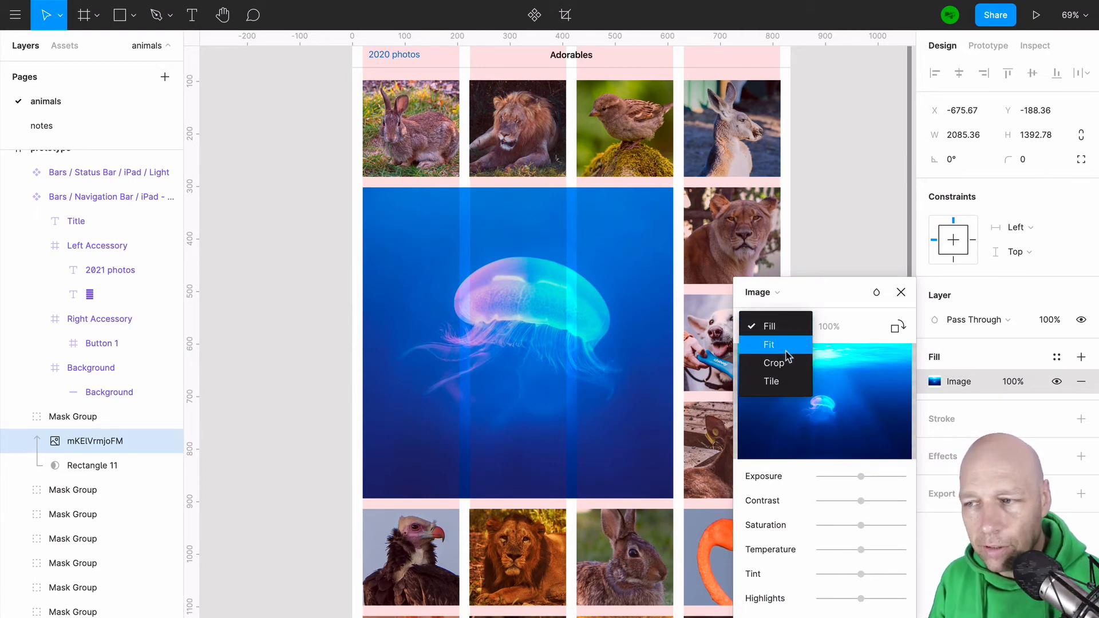
left_click(778, 346)
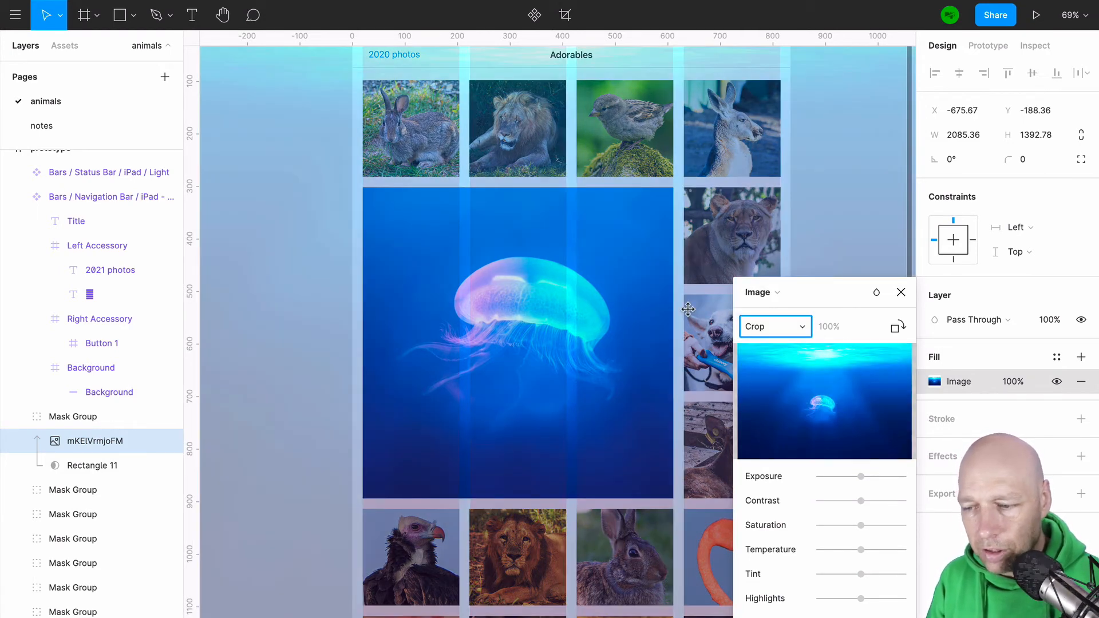
- Scale the cropped jellyfish image down to about two thirds and reposition it to cover the whole mask with the jellyfish near the centre
scroll(688, 309, "down", 5)
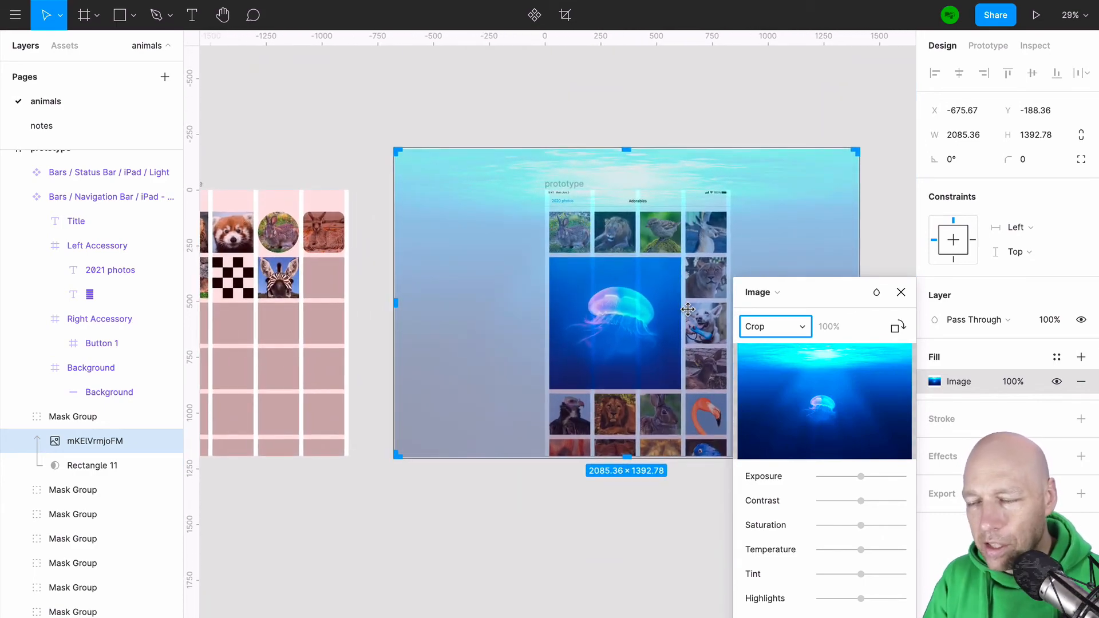
left_click_drag(857, 149, 748, 160)
key("super+z")
left_click_drag(808, 132, 726, 187)
left_click_drag(640, 262, 684, 291)
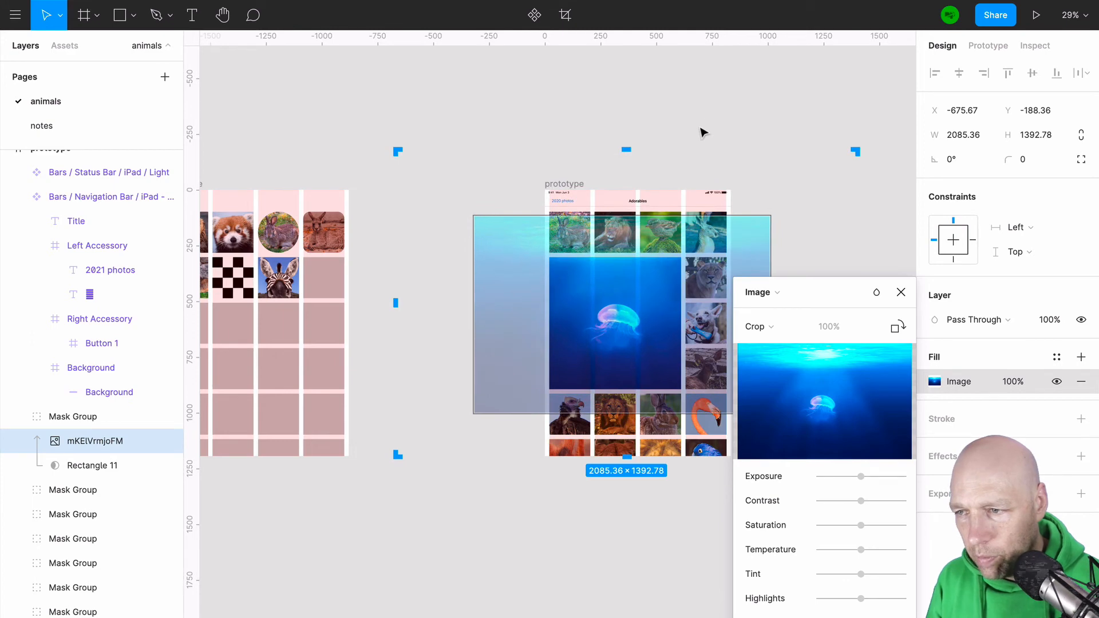
left_click(703, 133)
- Inspect the jellyfish mask group and the full extent of the photo inside it, and clear the selection
left_click(650, 295)
scroll(681, 256, "up", 5)
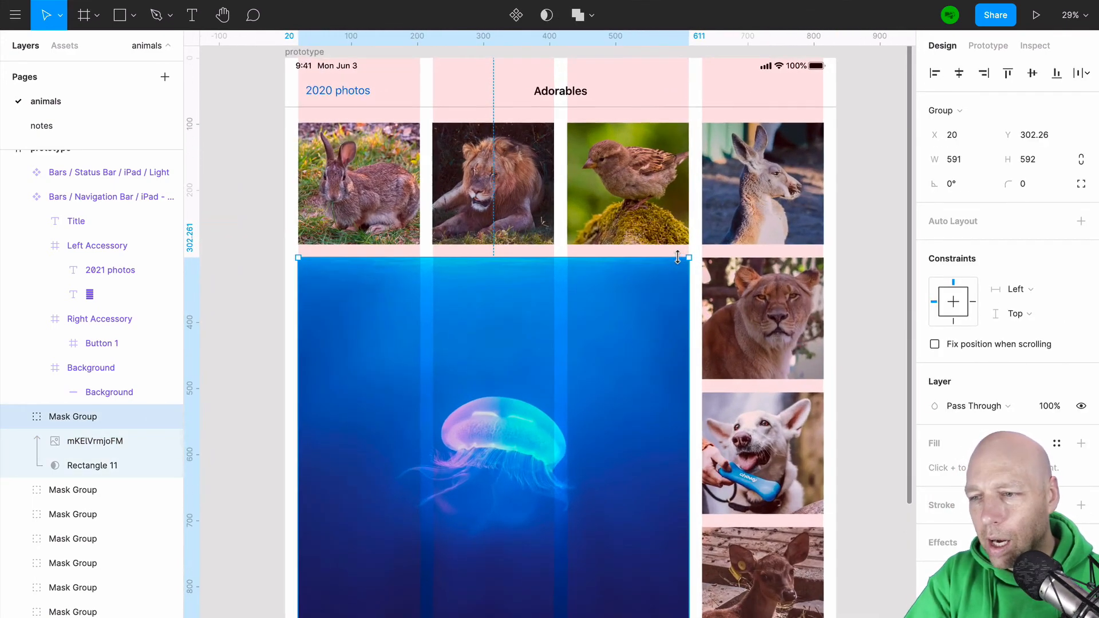
double_click(630, 320)
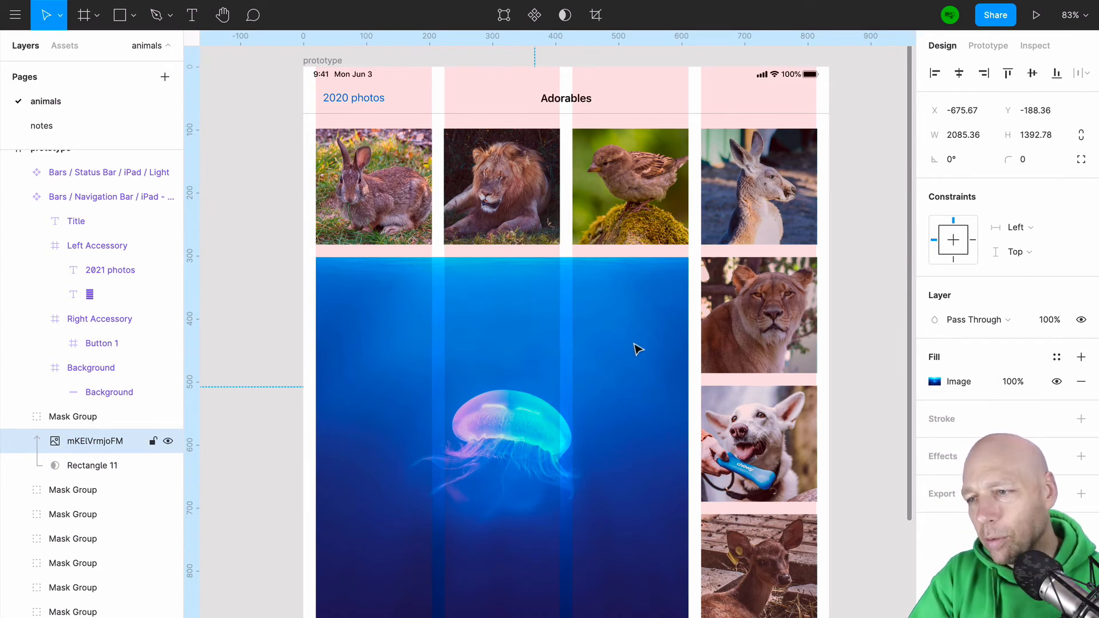
key("shift+2")
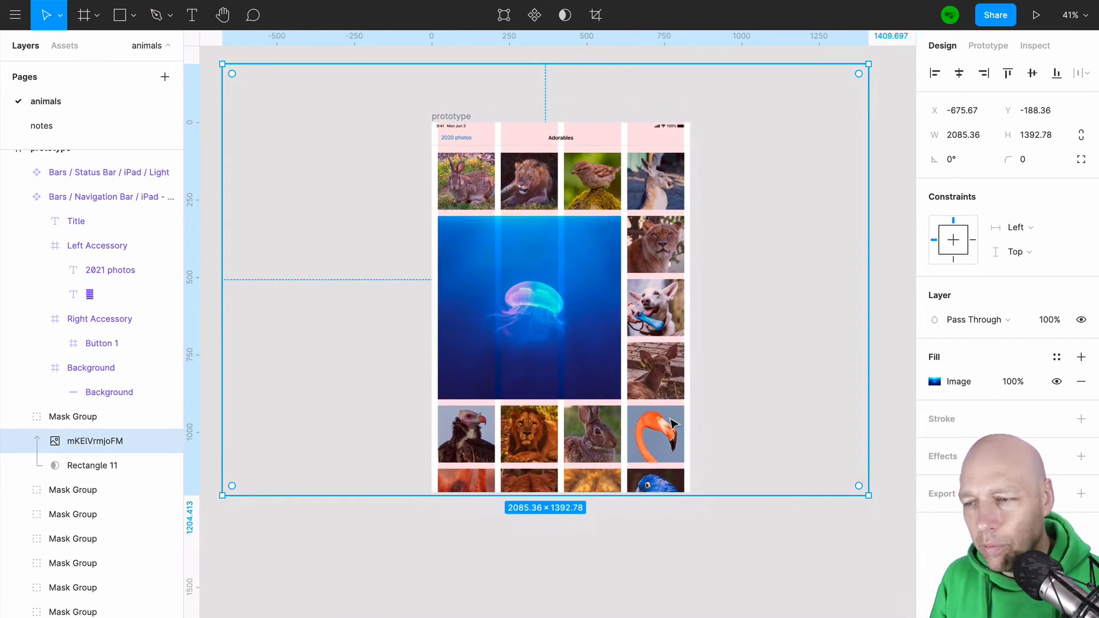
left_click(728, 544)
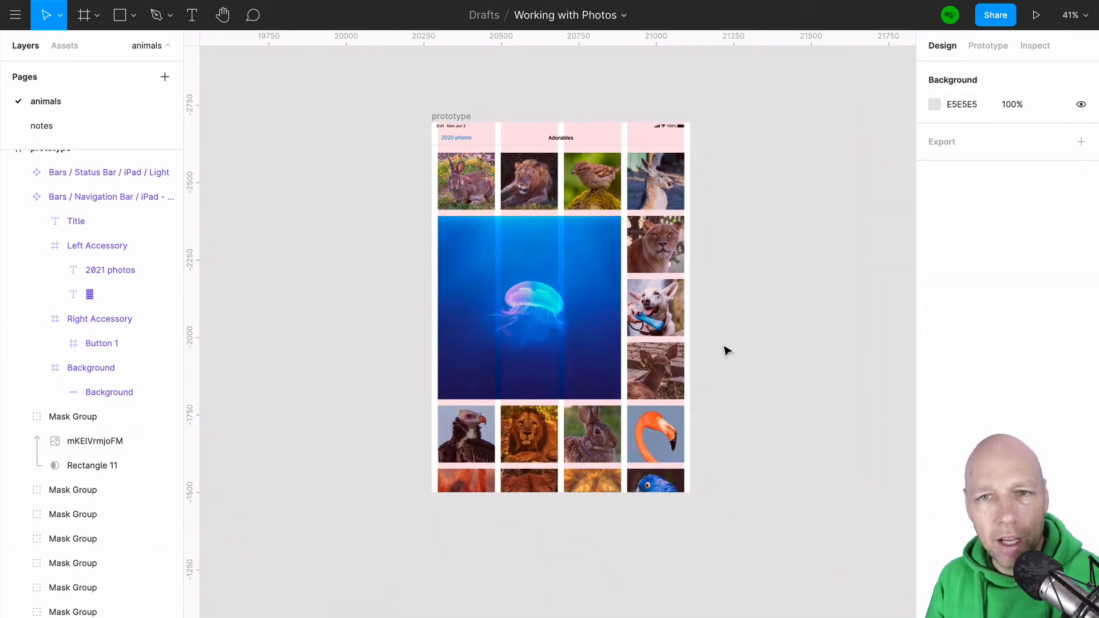